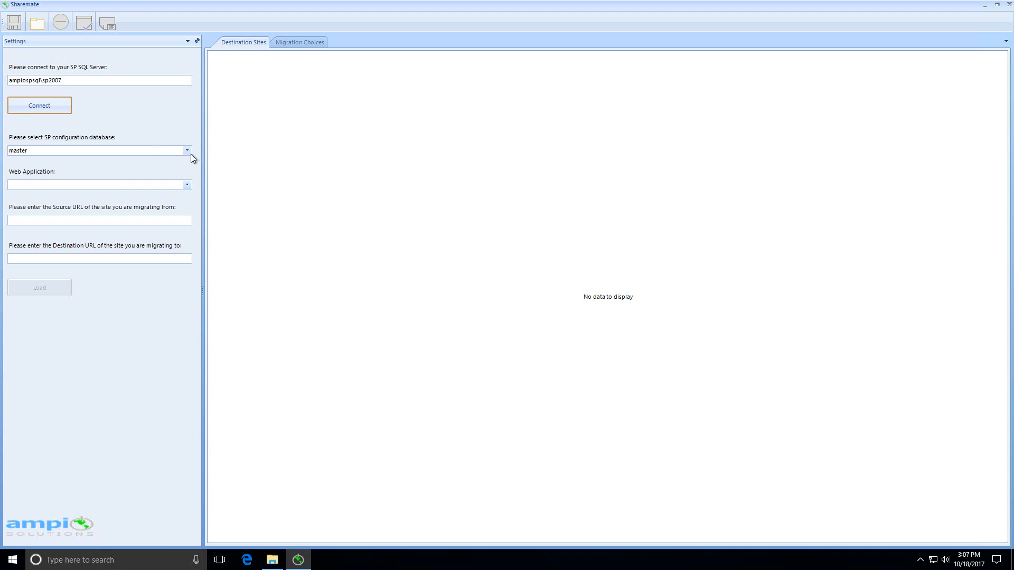
# Select SharePoint_Config as the SharePoint configuration database and SharePoint - 80 as the web application.
pyautogui.click(187, 151)
pyautogui.moveTo(188, 159); pyautogui.dragTo(188, 213)
pyautogui.click(59, 189)
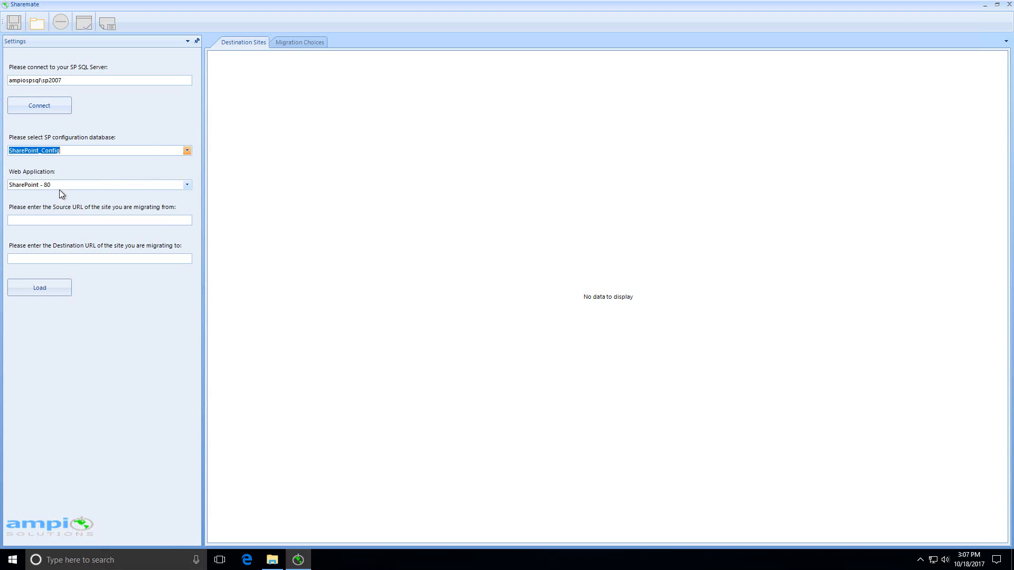
pyautogui.click(182, 186)
pyautogui.click(175, 188)
pyautogui.write('http://ampiosp2007')
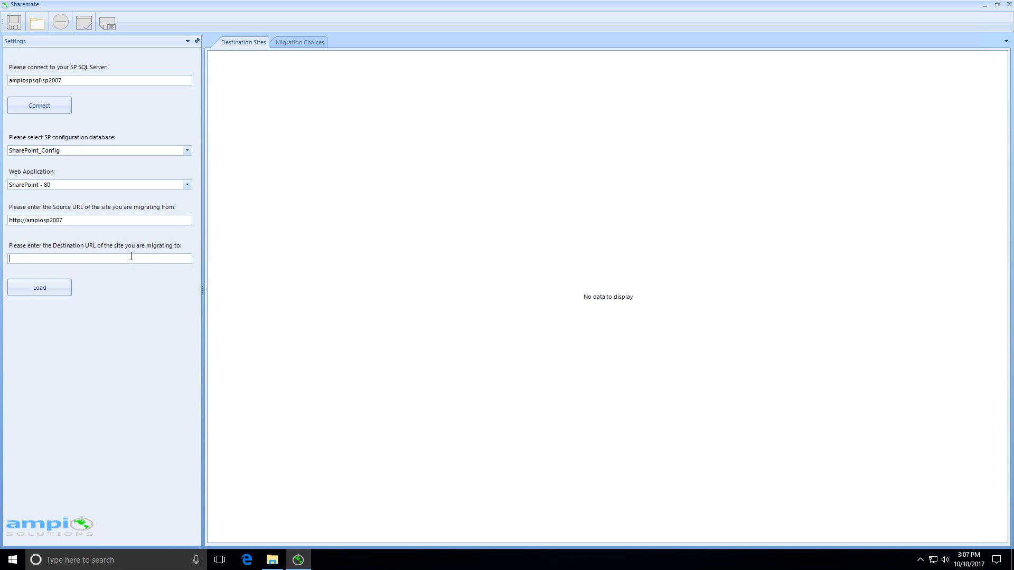
pyautogui.write('http://ampiosp2016')
pyautogui.click(43, 288)
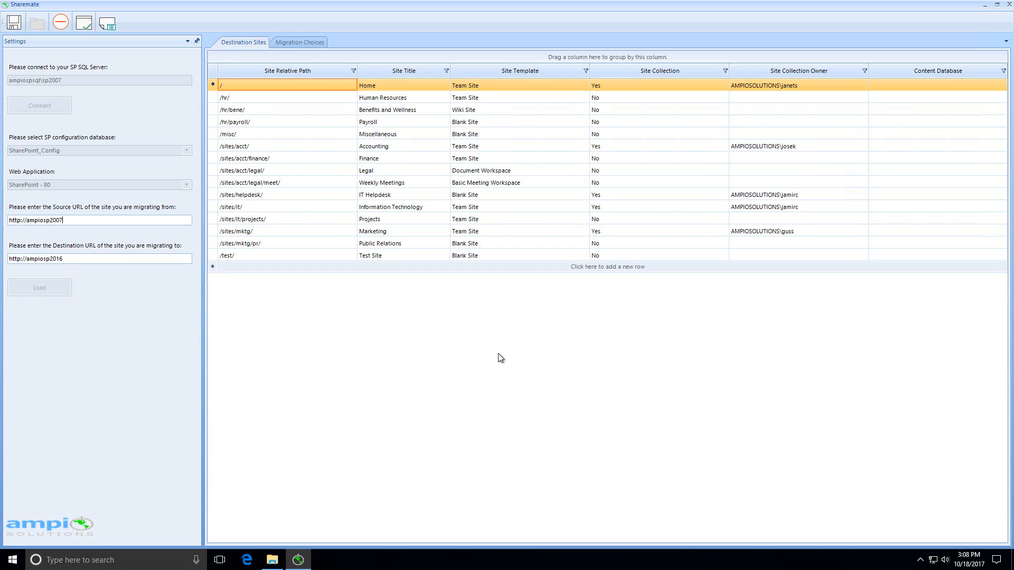
pyautogui.click(501, 359)
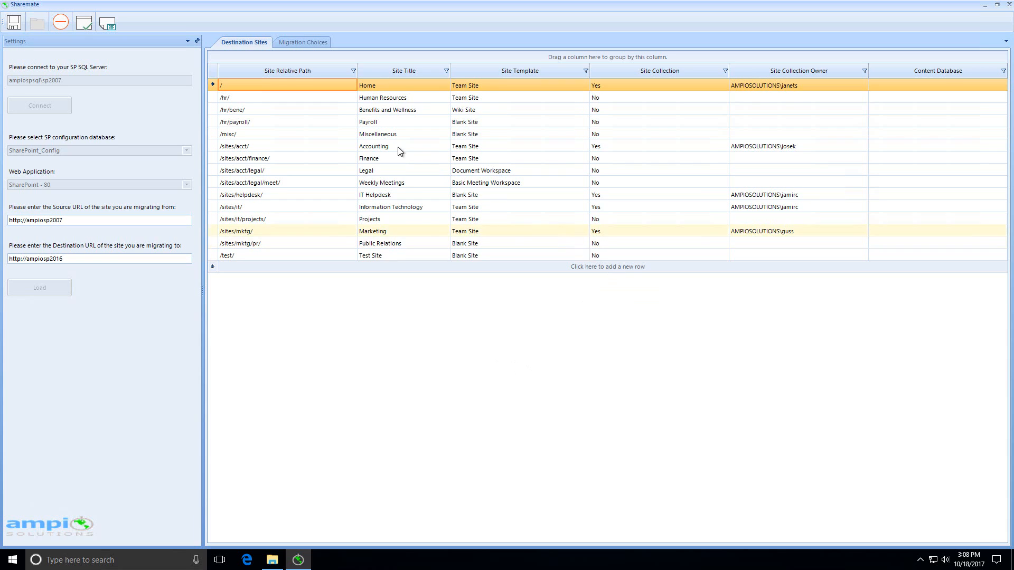
# Review the migration choices, and set the Home destination site's content database to home_content.
pyautogui.click(311, 48)
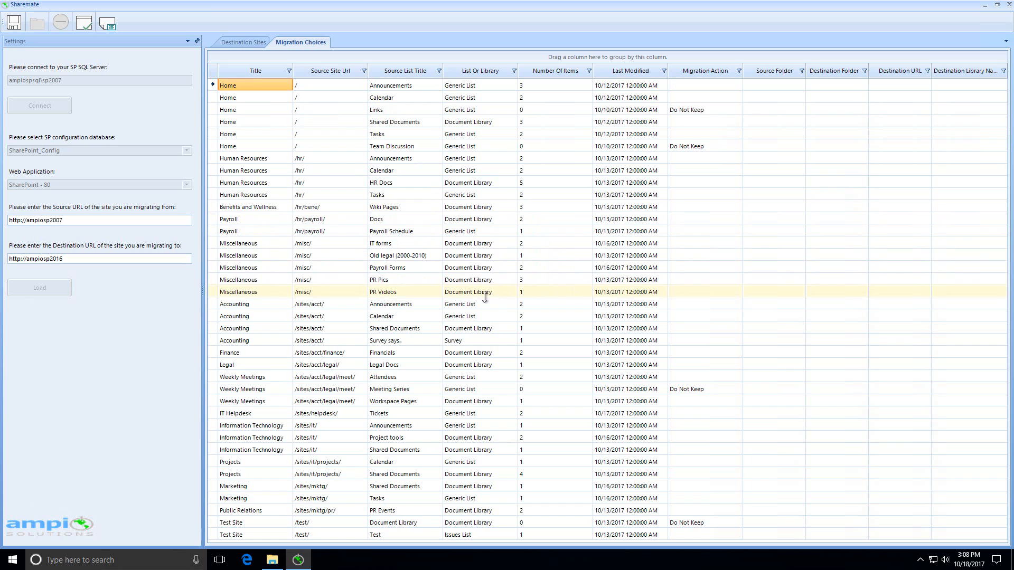
pyautogui.click(243, 42)
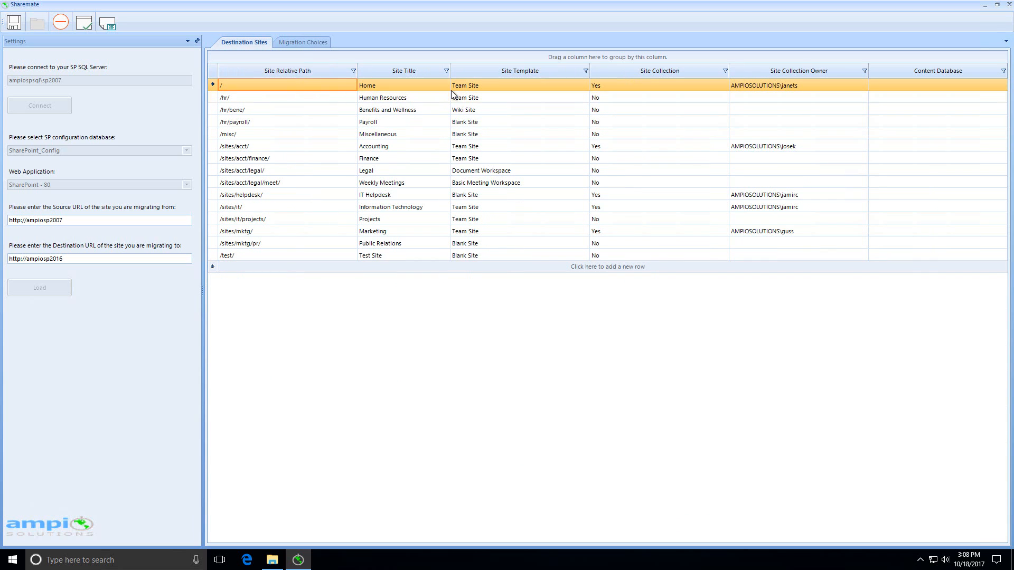
pyautogui.click(907, 86)
pyautogui.write('home_content')
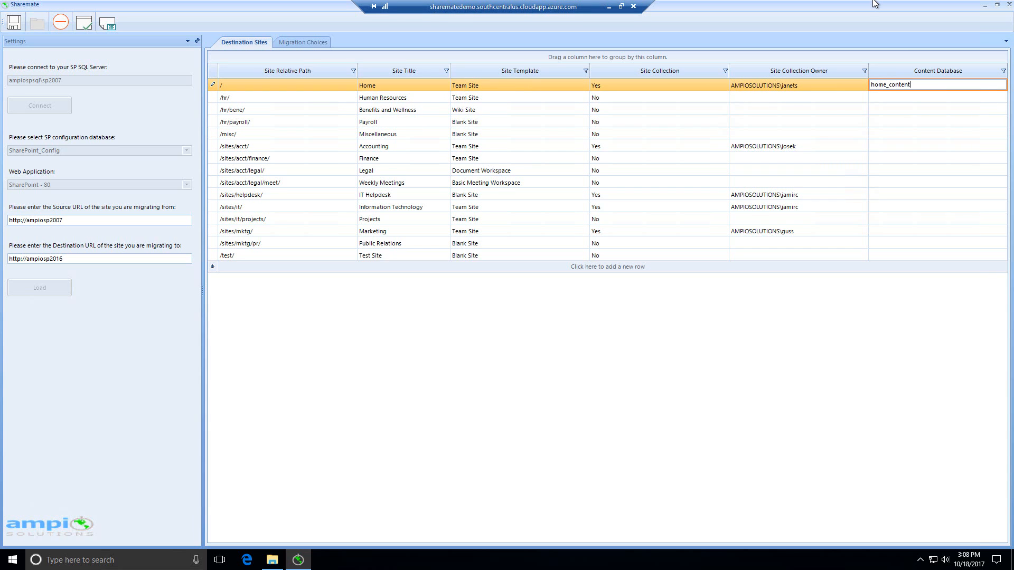
pyautogui.press('Return')
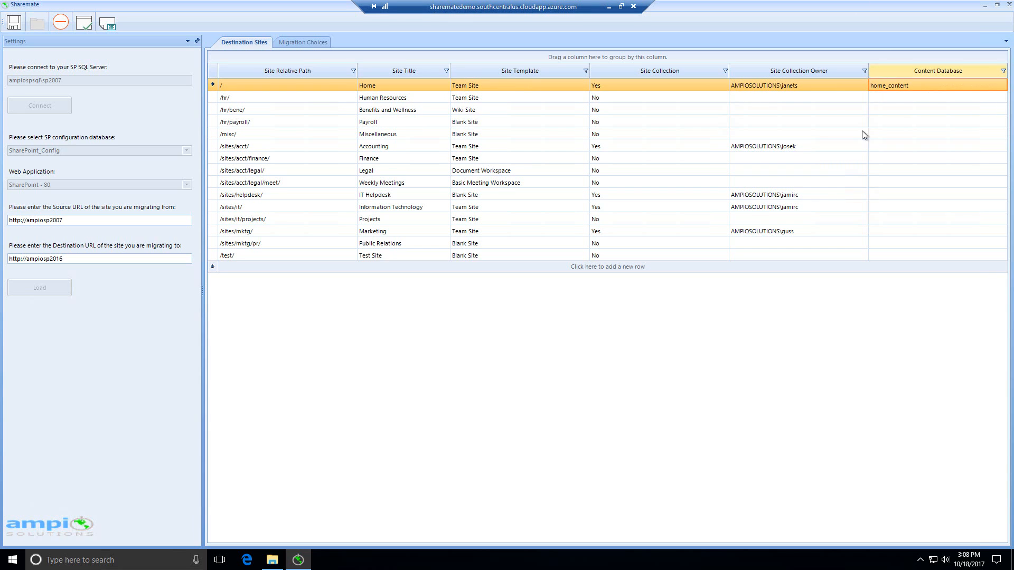
# Change the relative path of the Human Resources site to /sites/hr/.
pyautogui.click(304, 99)
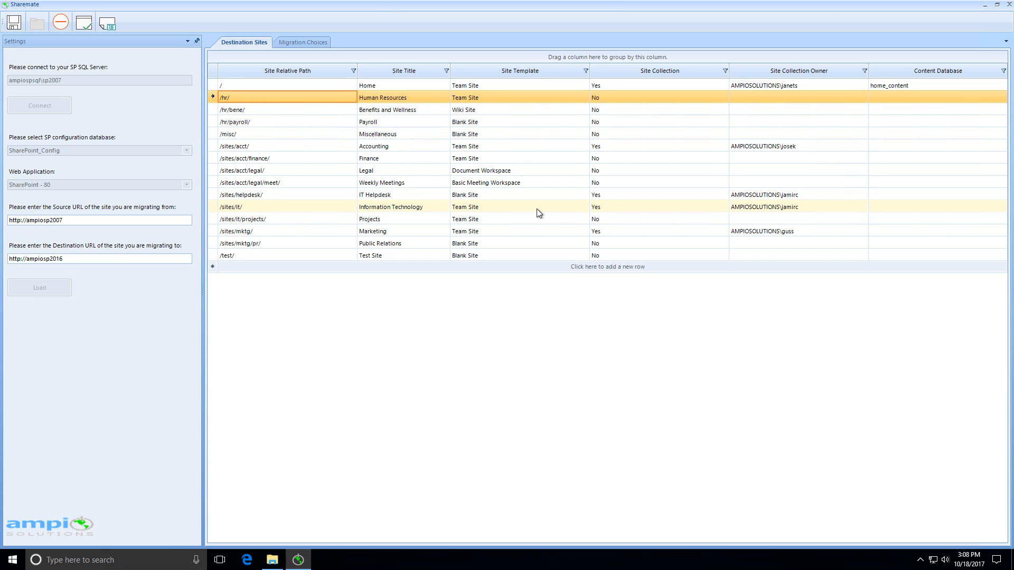
pyautogui.click(248, 99)
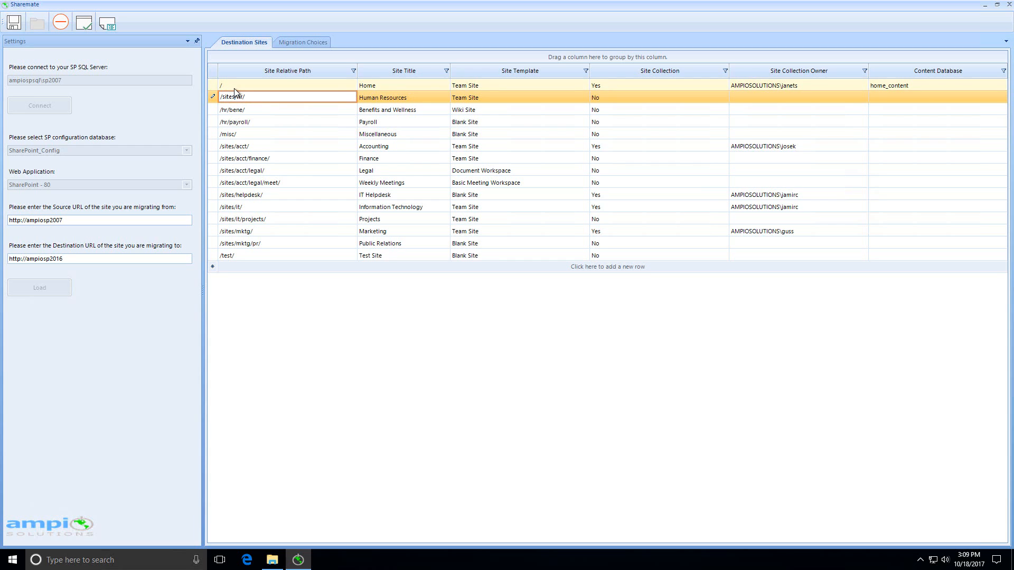
pyautogui.press('Down')
pyautogui.press('Down')
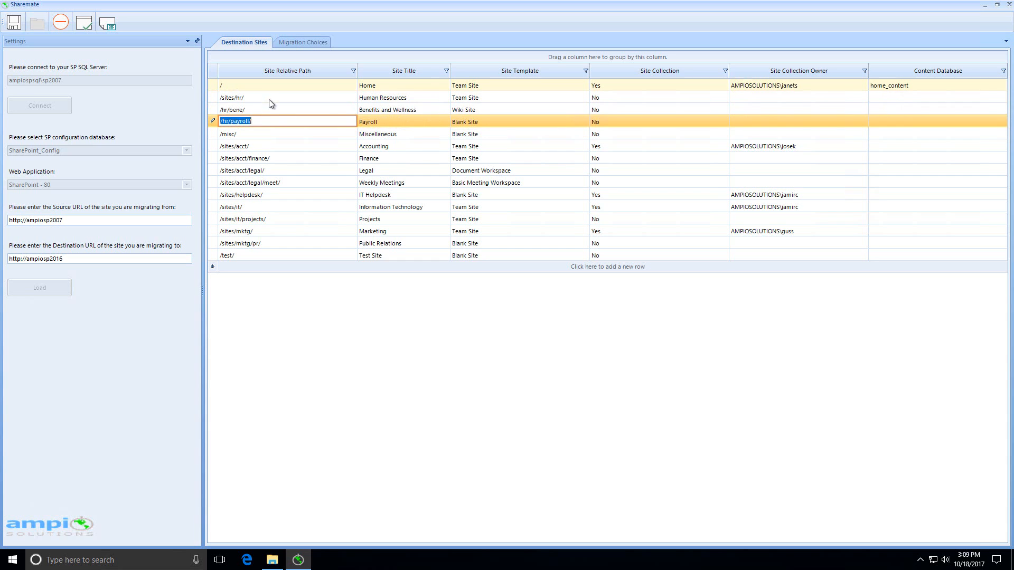
# Make the Human Resources site a site collection by setting that option to Yes.
pyautogui.click(423, 100)
pyautogui.click(492, 101)
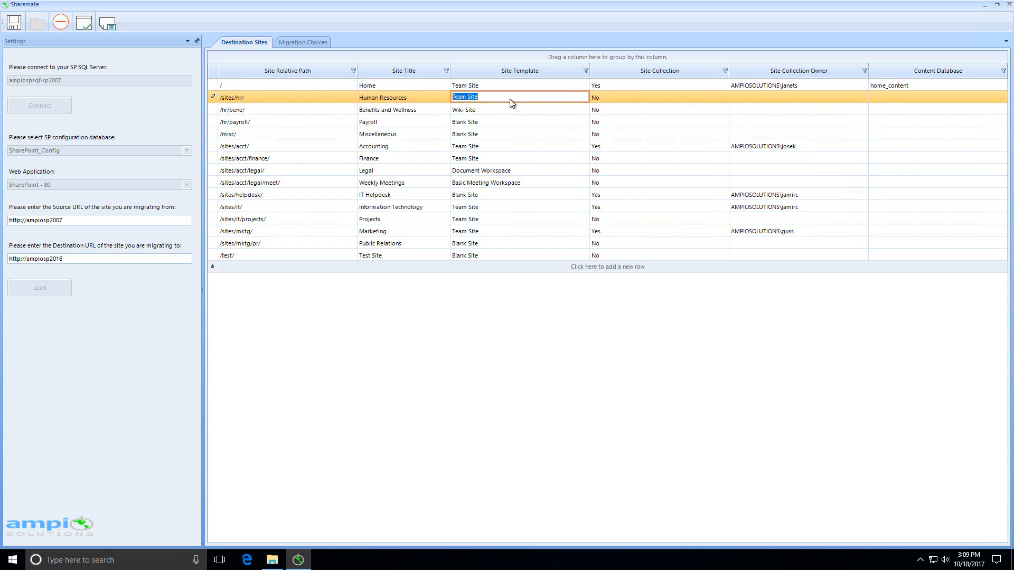
pyautogui.click(659, 100)
pyautogui.click(661, 102)
pyautogui.click(708, 106)
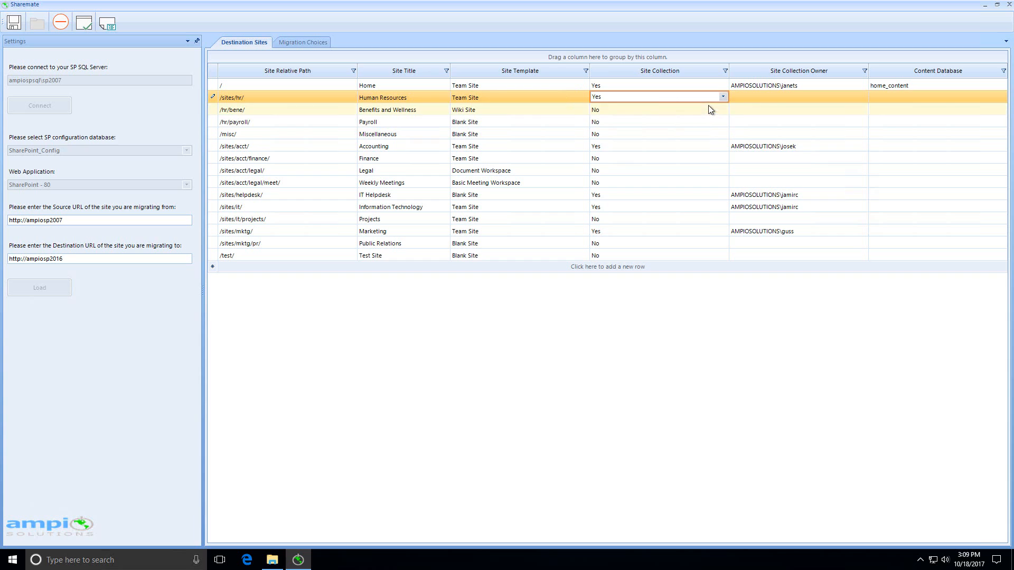
# Enter the owner's domain account for the Human Resources site collection and set its content database to hr_content.
pyautogui.click(780, 96)
pyautogui.write('ampio')
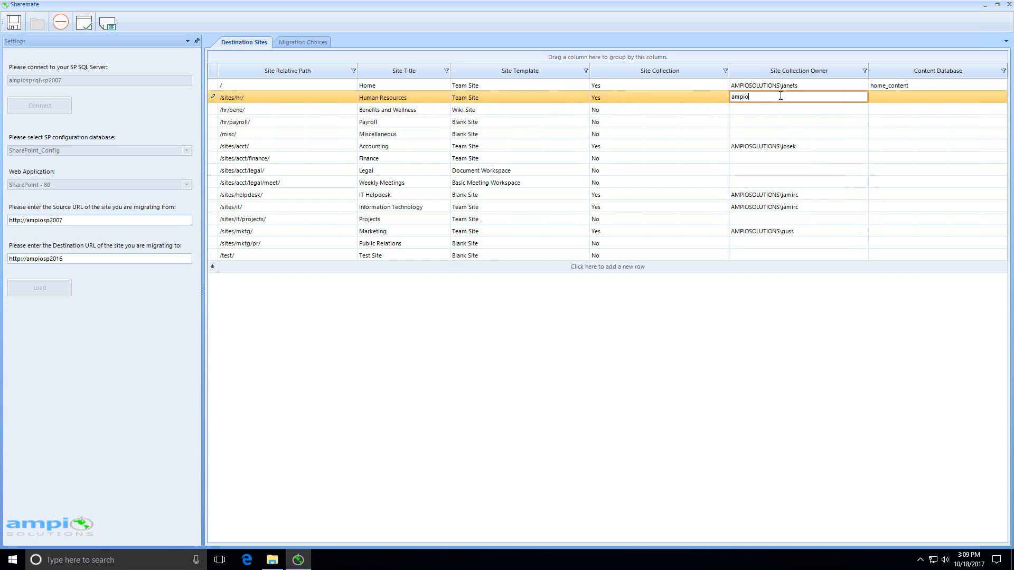
pyautogui.write('solutions\\john')
pyautogui.press('Tab')
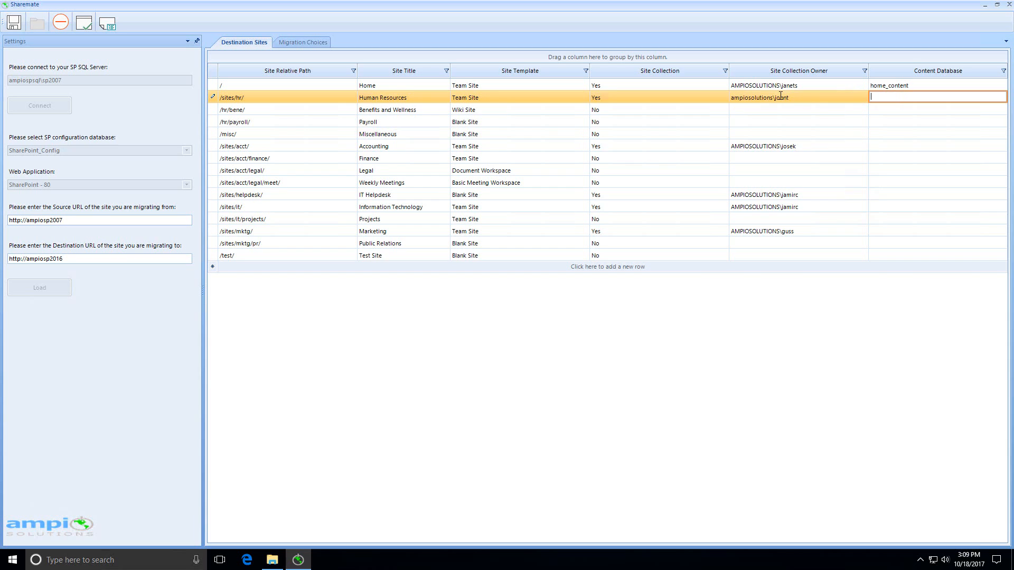
pyautogui.write('hr_content')
pyautogui.press('Return')
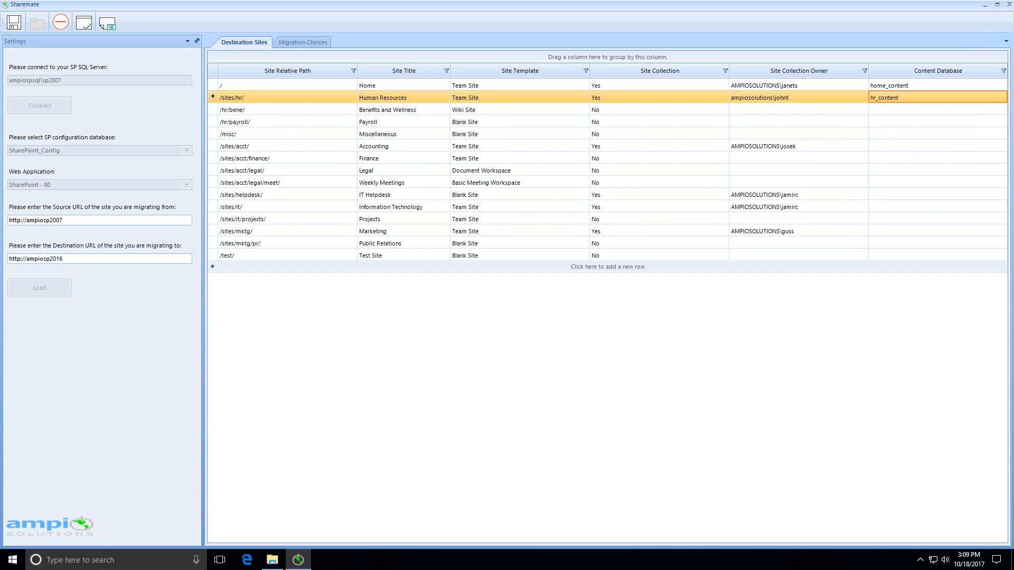
# Change the relative path of the Benefits and Wellness site to /sites/hr/bene/.
pyautogui.click(307, 110)
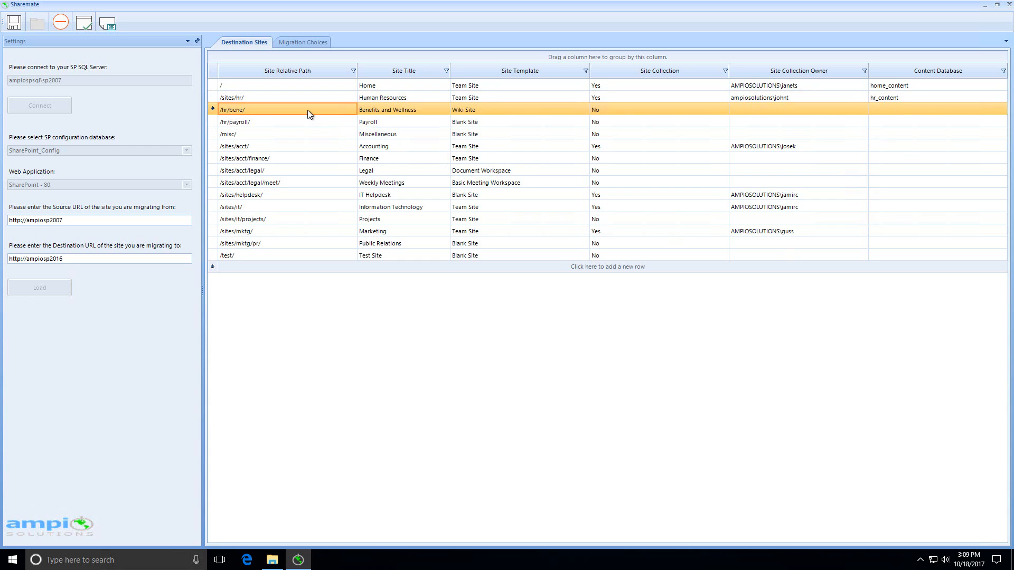
pyautogui.click(308, 110)
pyautogui.click(222, 110)
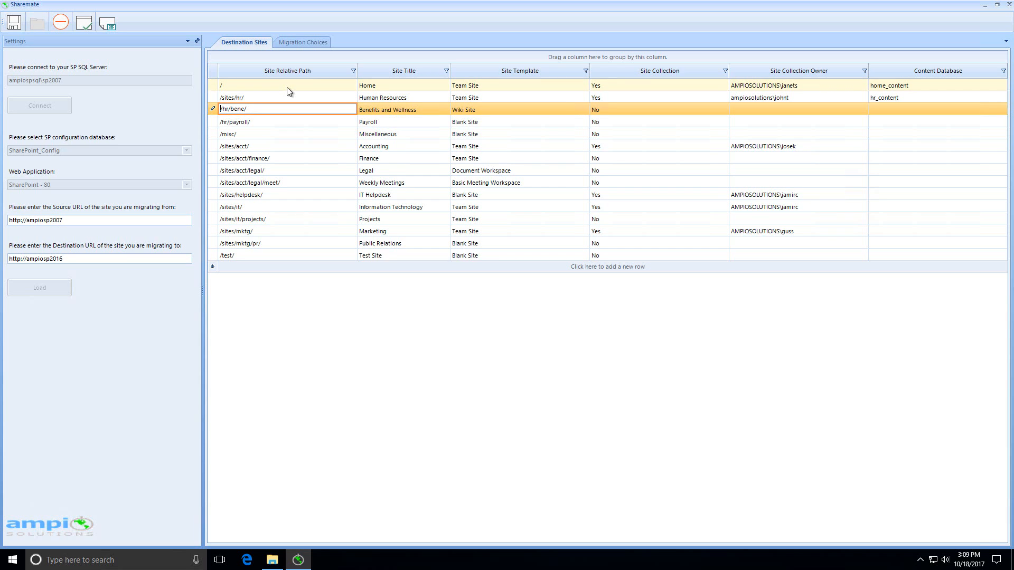
pyautogui.write('sites/')
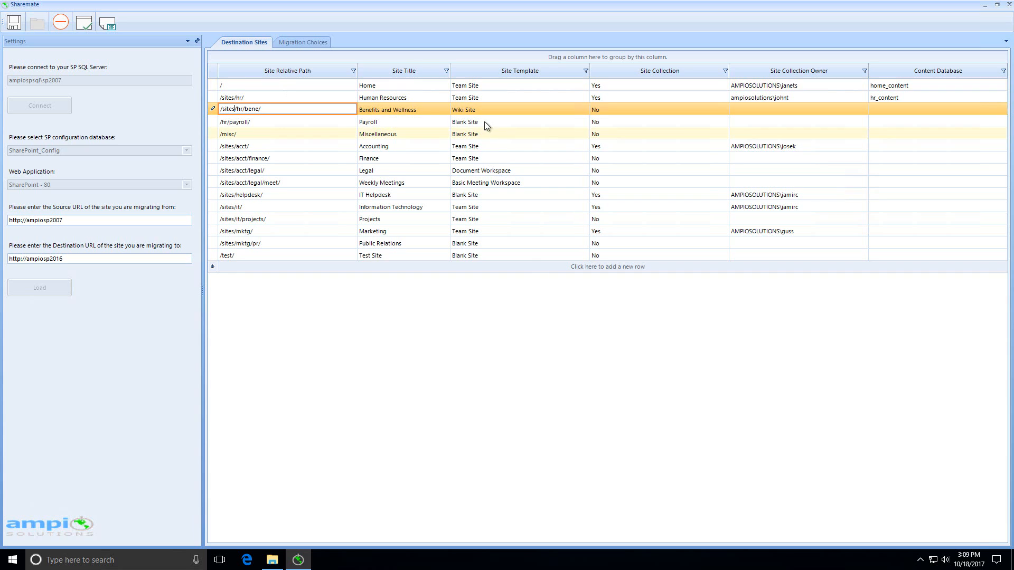
# Change the relative path of the Payroll site to /sites//hr/payroll/.
pyautogui.click(230, 120)
pyautogui.click(230, 121)
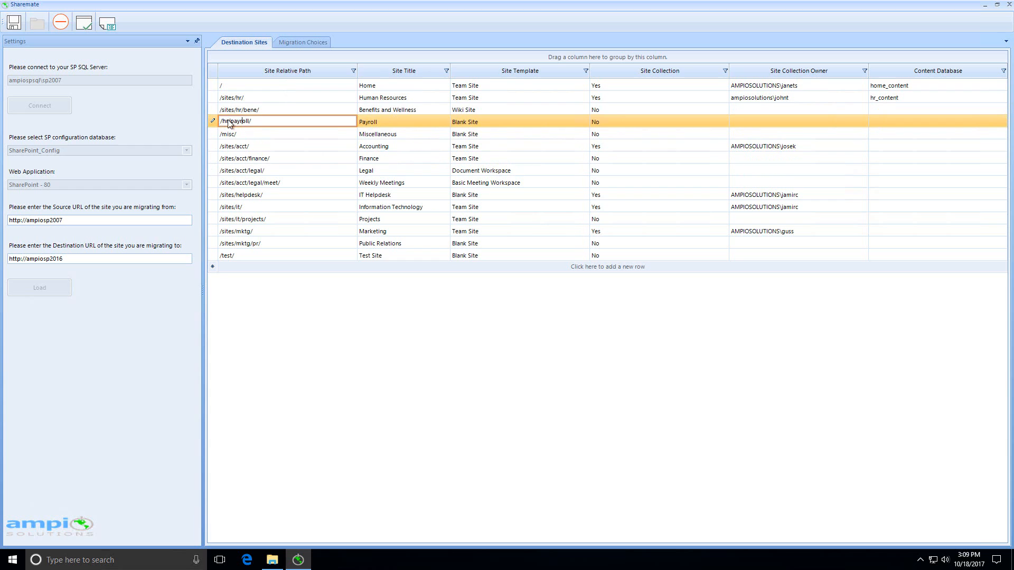
pyautogui.click(222, 122)
pyautogui.write('/sites/')
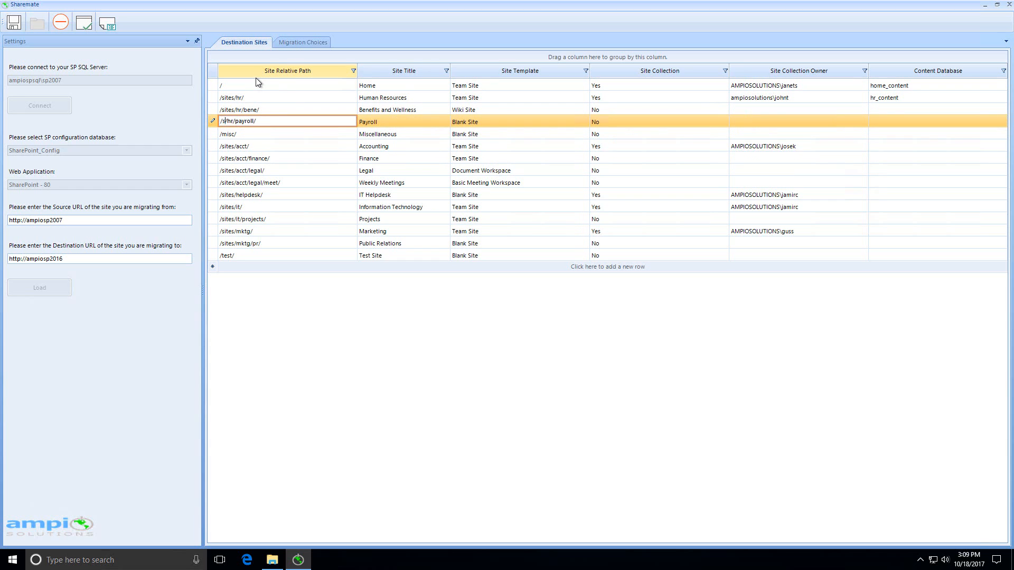
pyautogui.press('Down')
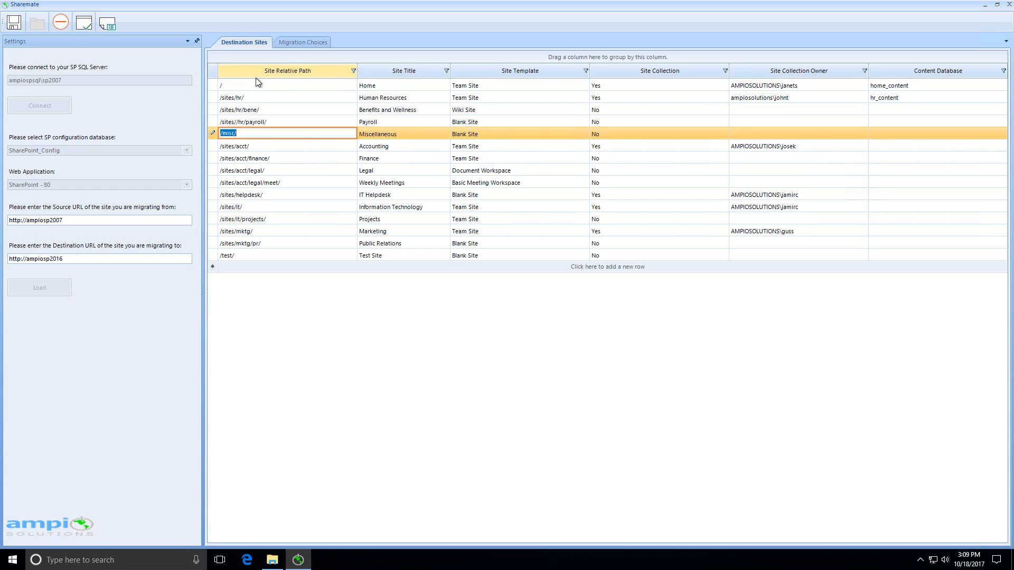
# Remove the Miscellaneous site from the destination sites.
pyautogui.click(885, 132)
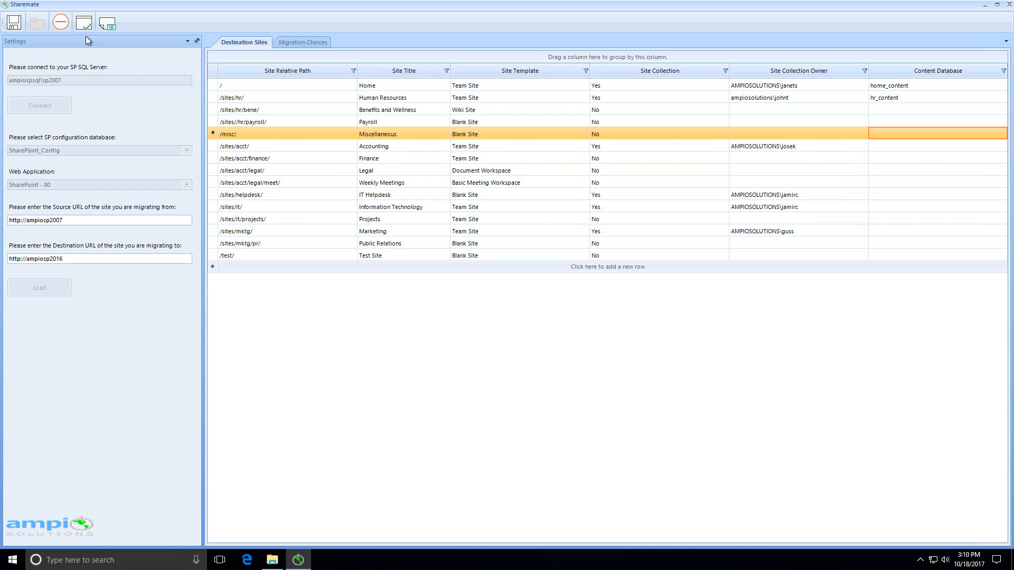
pyautogui.click(484, 249)
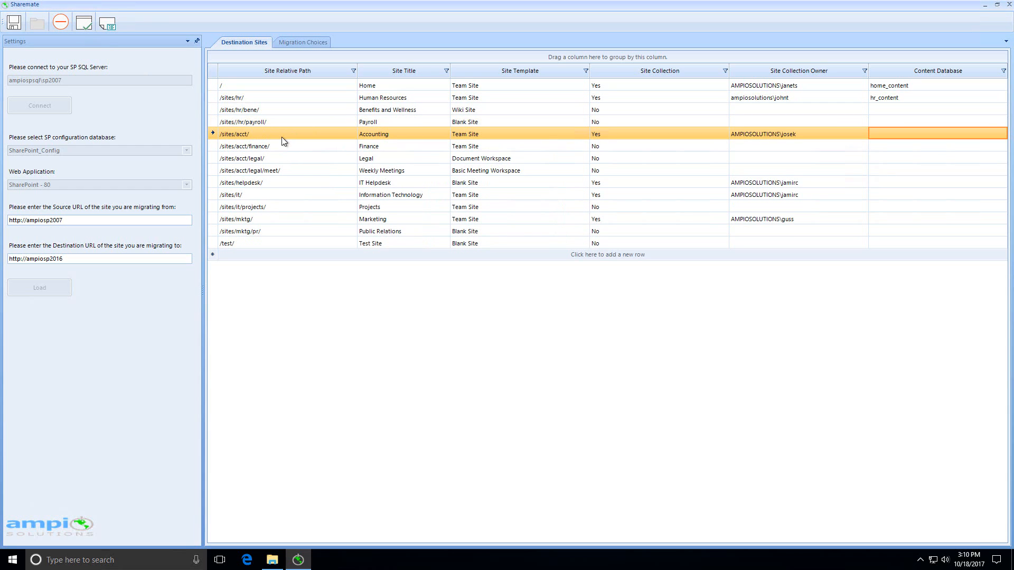
# Set the Accounting site's content database to acct_content.
pyautogui.click(894, 134)
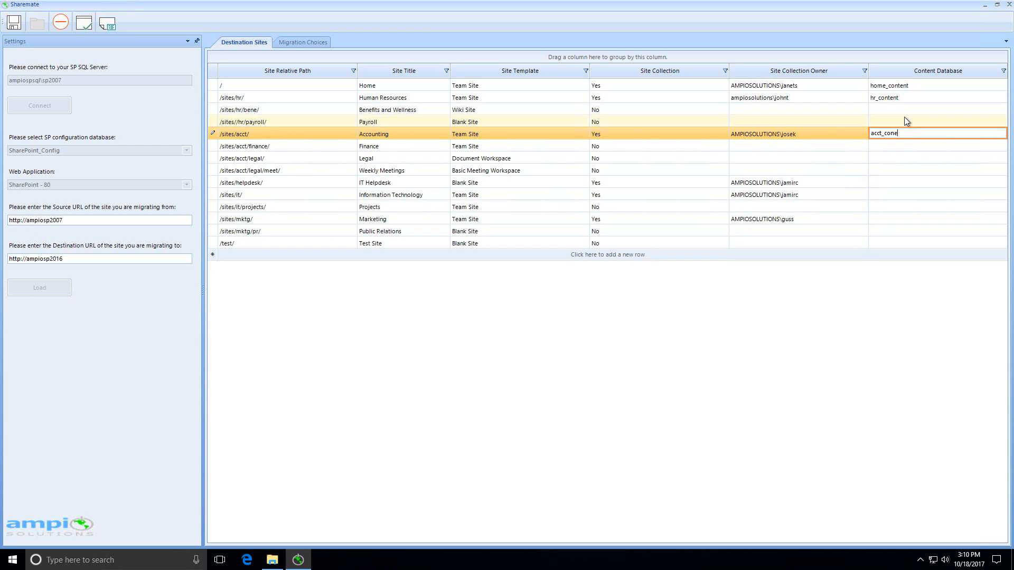
pyautogui.write('acct_content')
pyautogui.press('Return')
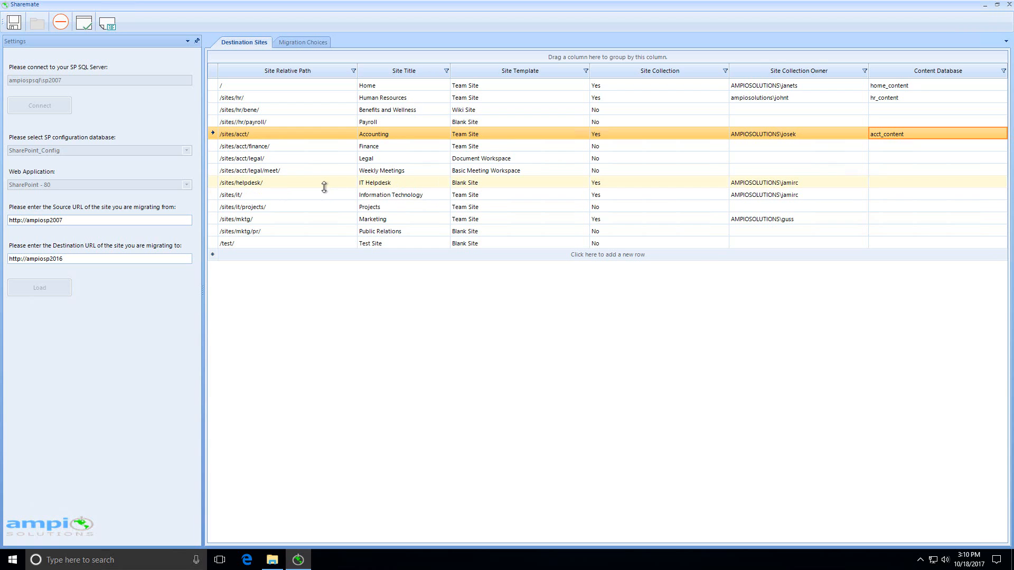
# Change the IT Helpdesk site's relative path to /sites/it/helpdesk/ and set its site collection option to No.
pyautogui.click(270, 182)
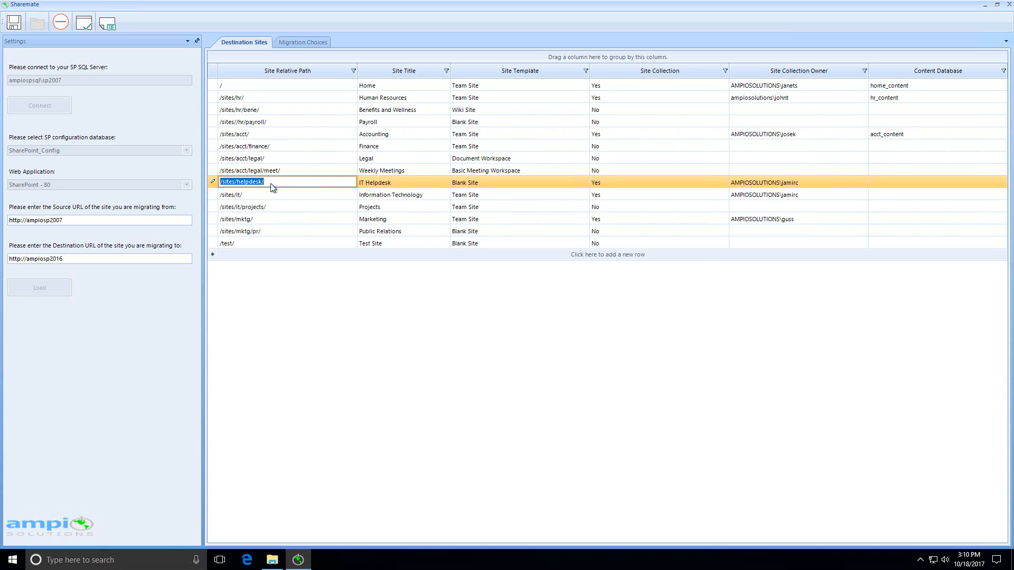
pyautogui.click(271, 182)
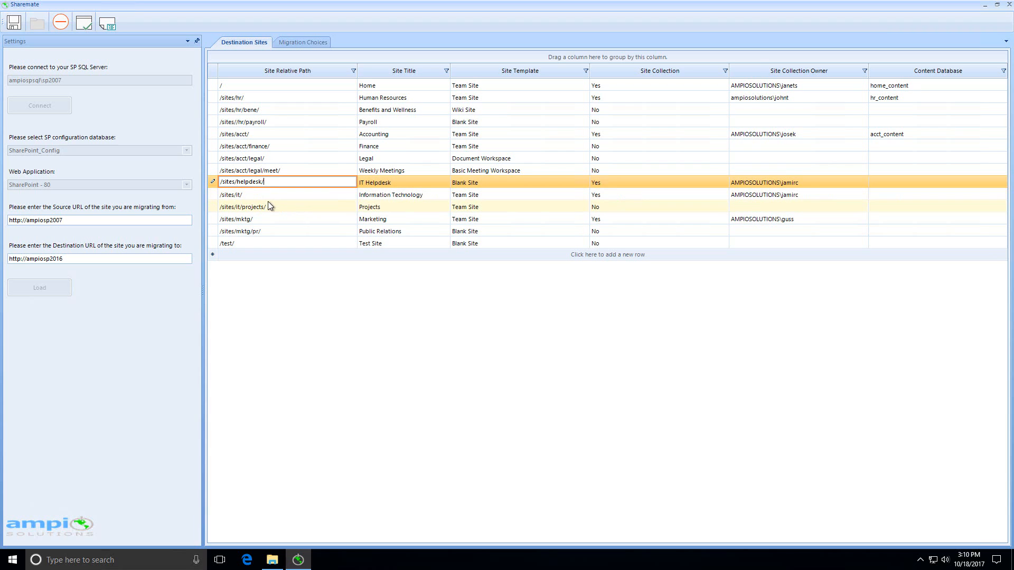
pyautogui.doubleClick(236, 182)
pyautogui.write('/it/')
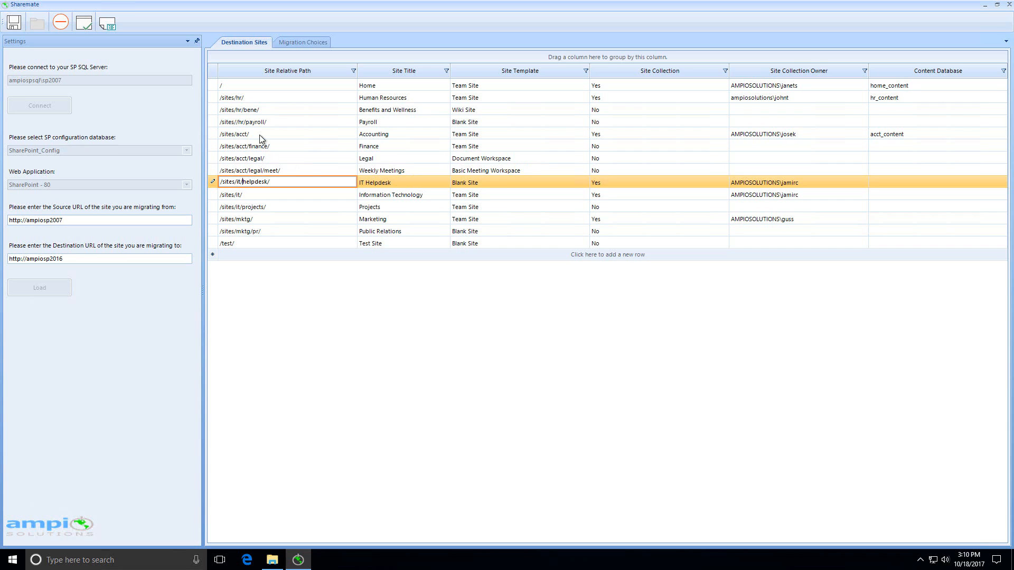
pyautogui.click(638, 181)
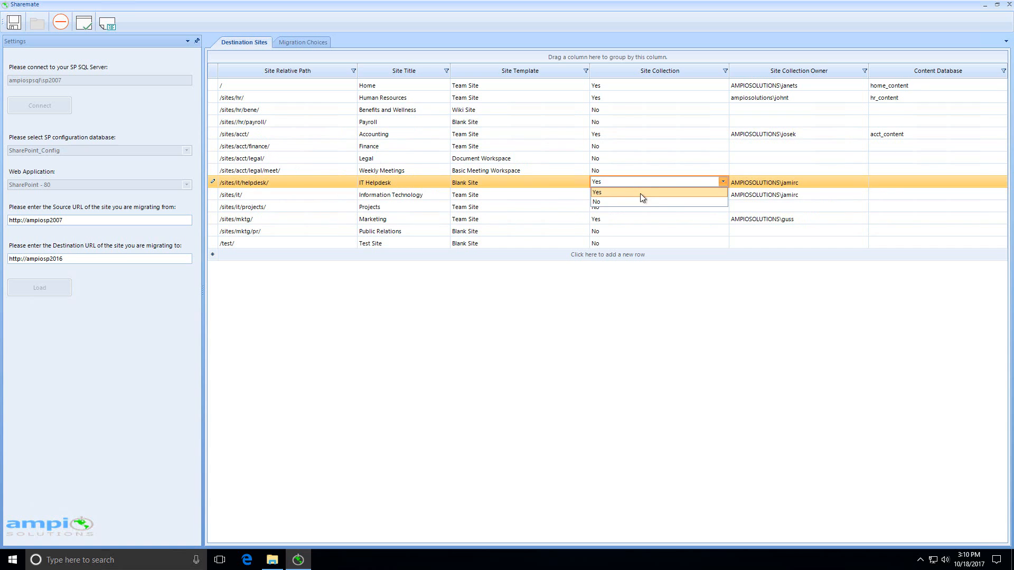
pyautogui.click(667, 200)
# Set the Information Technology site's content database to it_content.
pyautogui.click(826, 193)
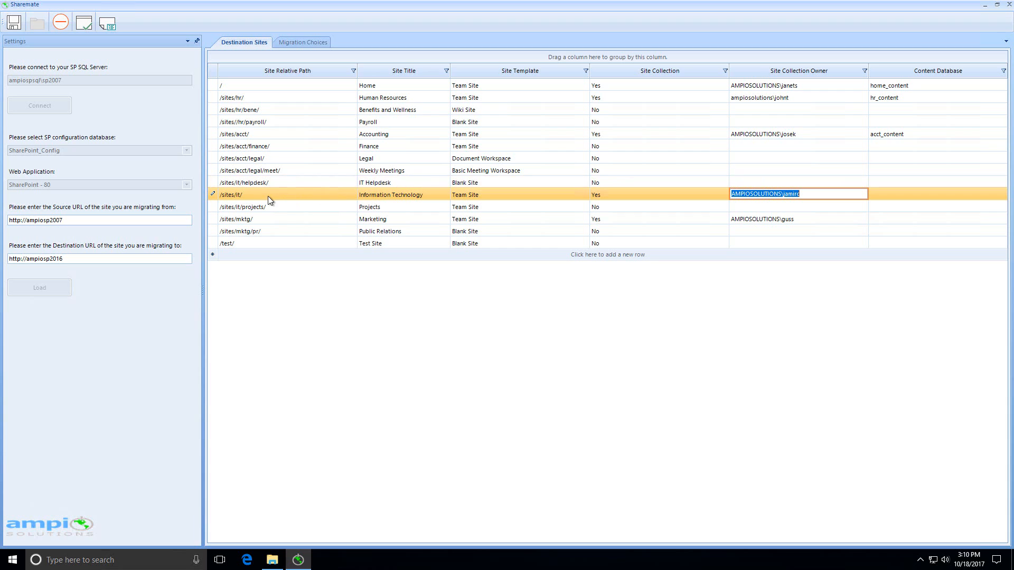
pyautogui.click(898, 195)
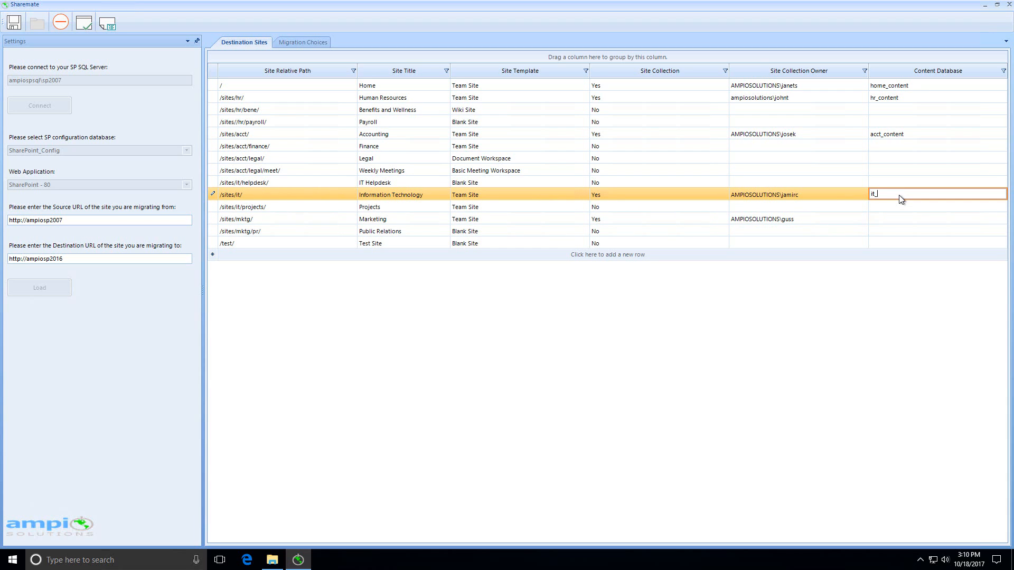
pyautogui.press('Return')
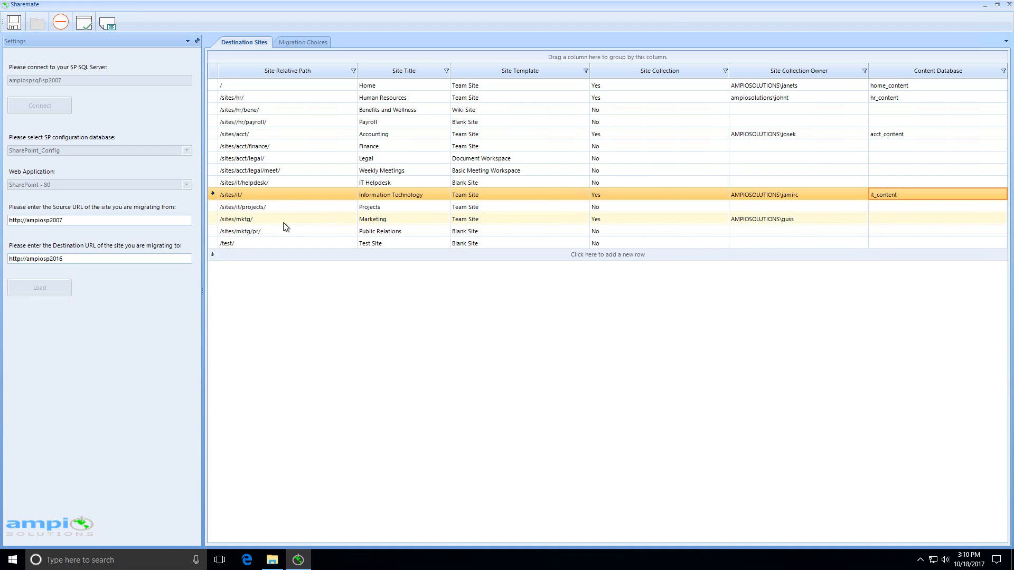
# Set the Marketing site's content database to mktg_content.
pyautogui.click(880, 221)
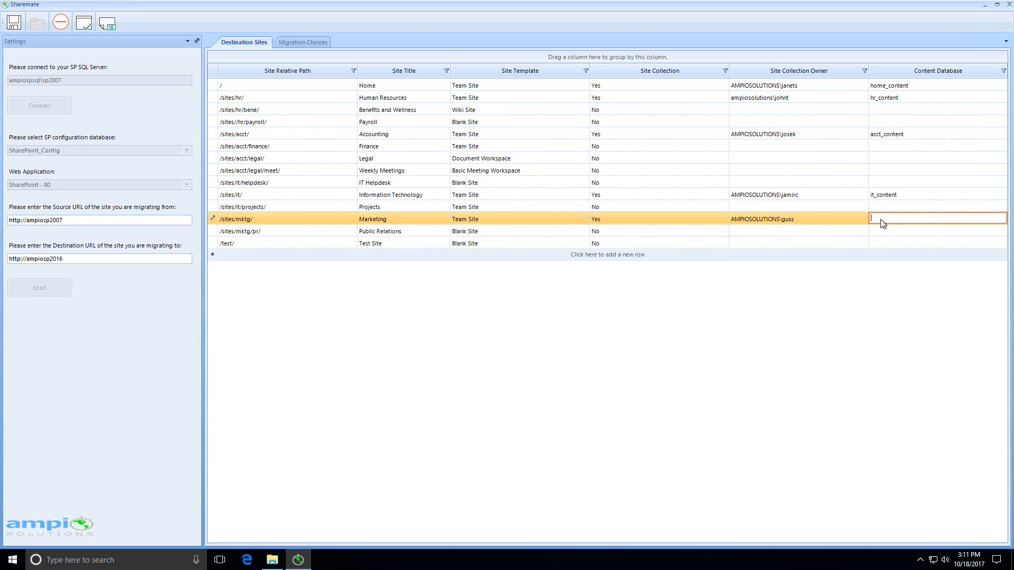
pyautogui.write('mktg_content')
pyautogui.press('Return')
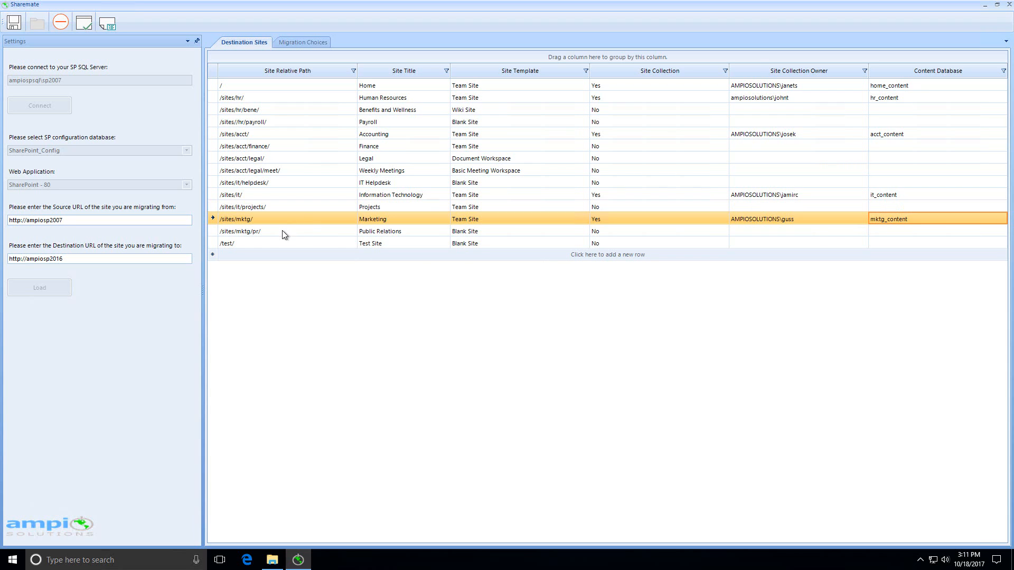
# Delete the Test Site record from the destination sites and confirm the deletion.
pyautogui.click(217, 243)
pyautogui.click(64, 27)
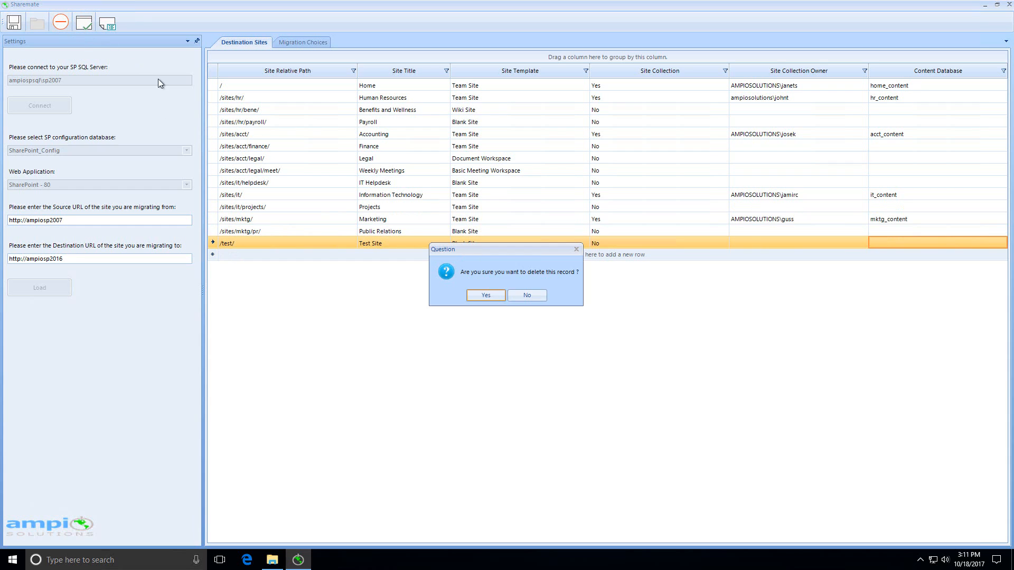
pyautogui.click(485, 295)
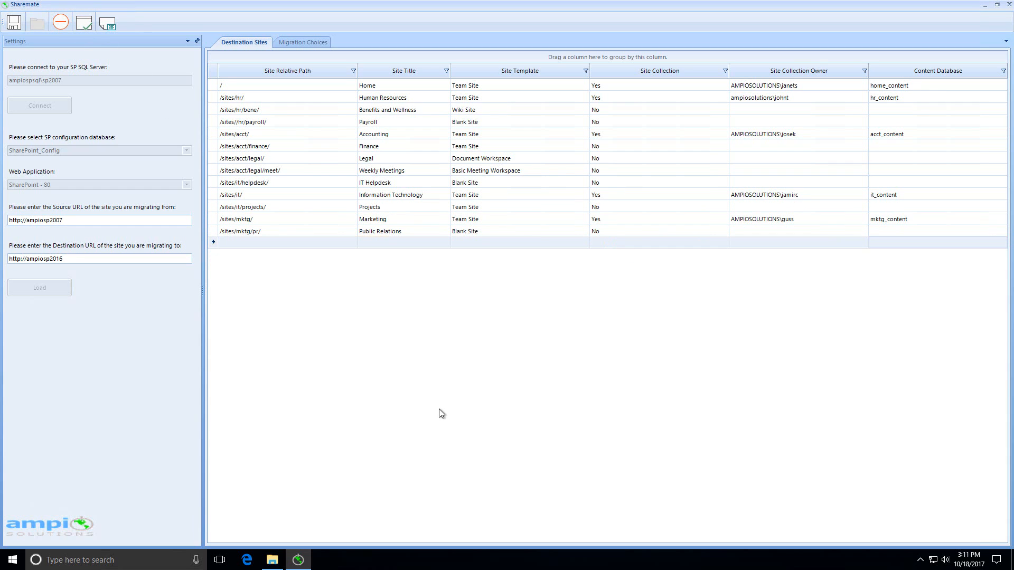
# Add a destination site with relative path /sites/mktg/ad and the title Advertising.
pyautogui.click(239, 244)
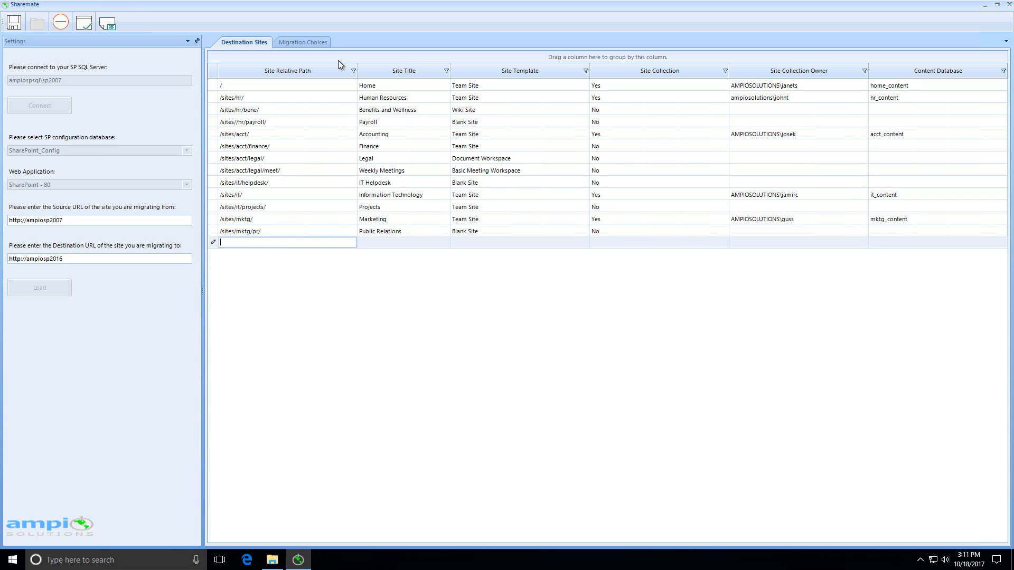
pyautogui.write('/sites')
pyautogui.write('/mktg')
pyautogui.write('/ad')
pyautogui.press('Tab')
pyautogui.write('afver')
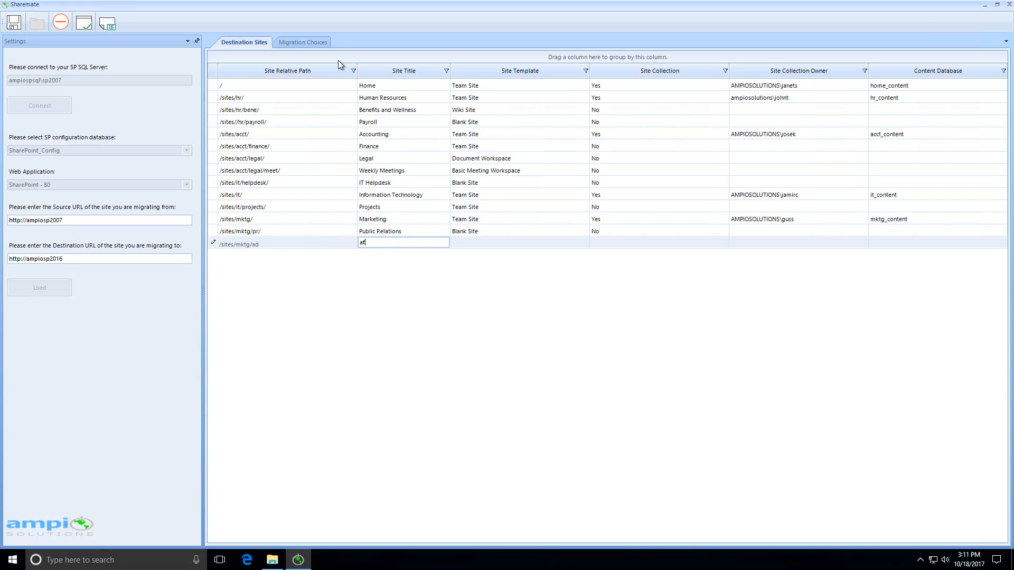
pyautogui.press('BackSpace')
pyautogui.press('BackSpace')
pyautogui.press('BackSpace')
pyautogui.write('Advertising')
pyautogui.press('Tab')
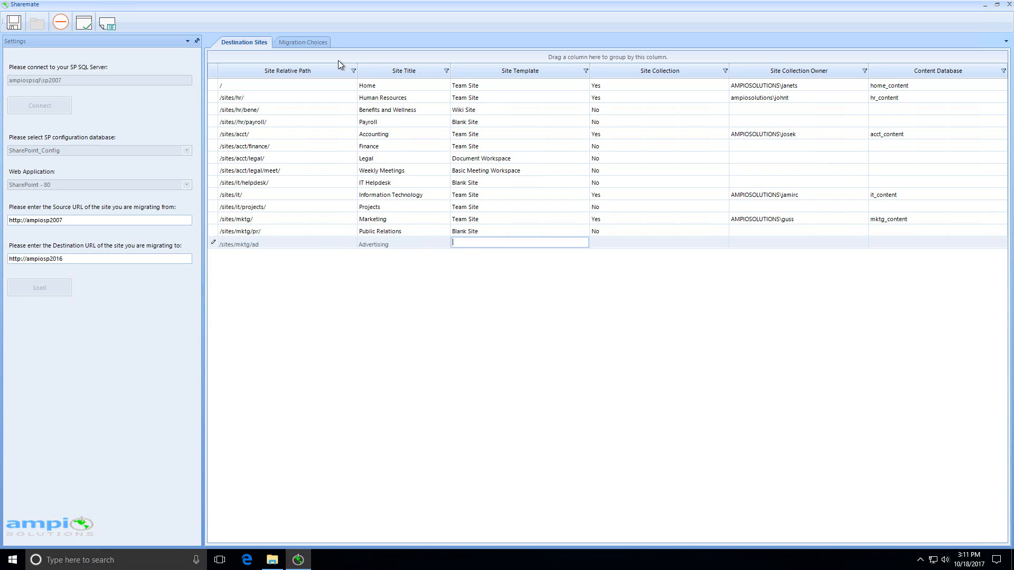
# Give the new Advertising site the Team Site template, set its site collection option to No and commit the row.
pyautogui.write('Team Site')
pyautogui.press('Tab')
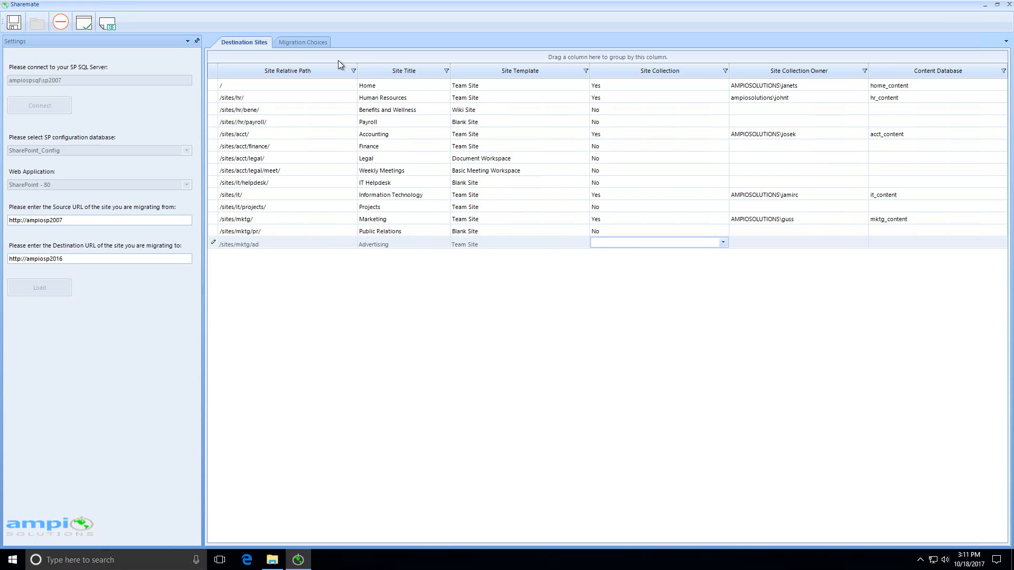
pyautogui.click(722, 242)
pyautogui.click(672, 263)
pyautogui.press('Return')
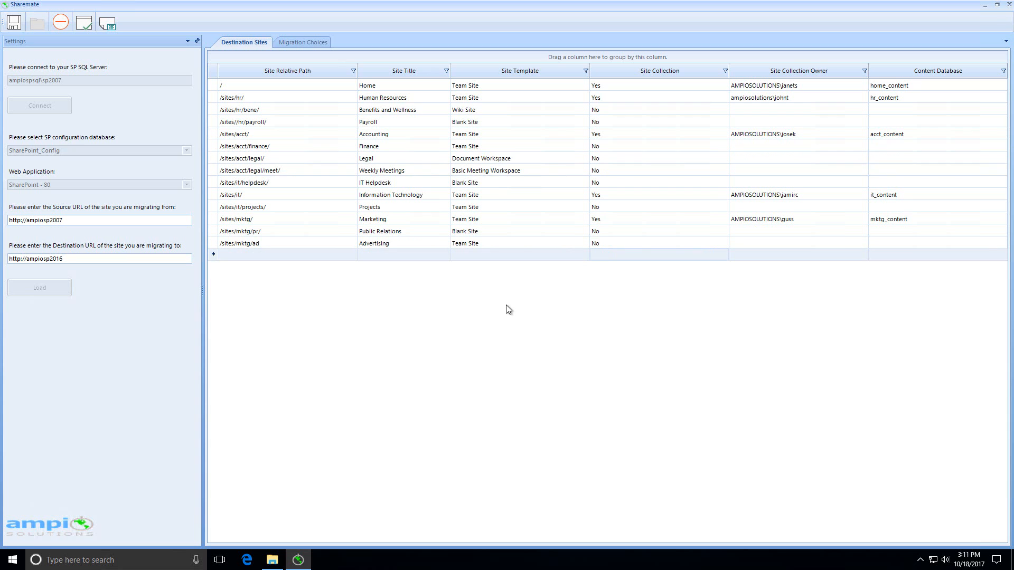
# In the migration choices, set the Home site's Announcements and Calendar lists to Keep-InPlace.
pyautogui.click(318, 46)
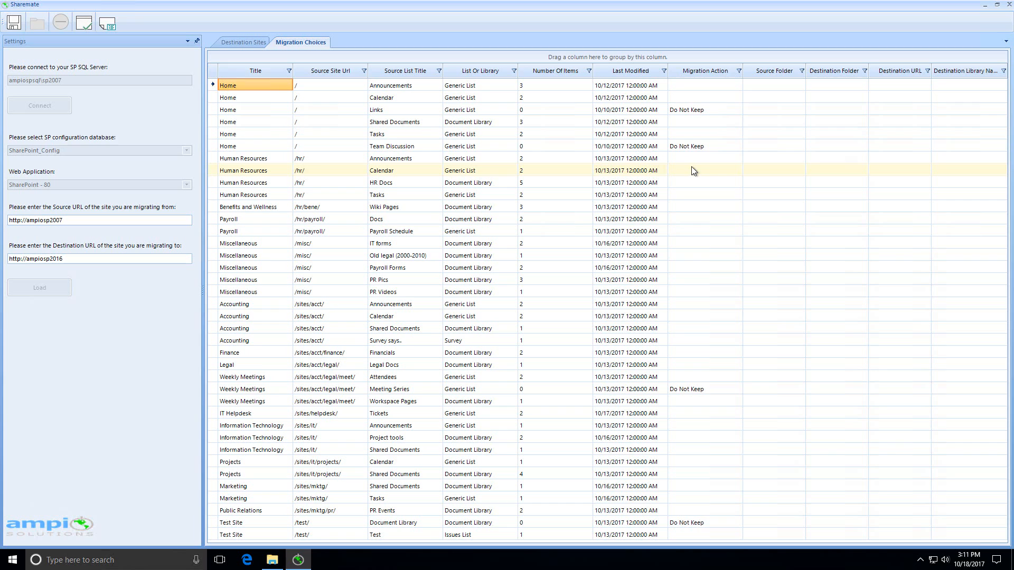
pyautogui.click(692, 85)
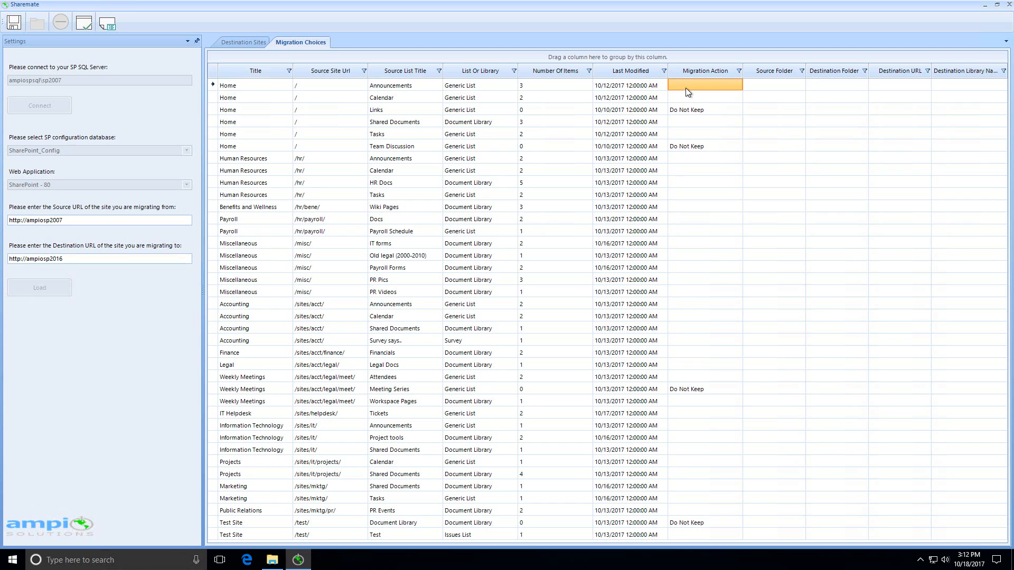
pyautogui.click(685, 88)
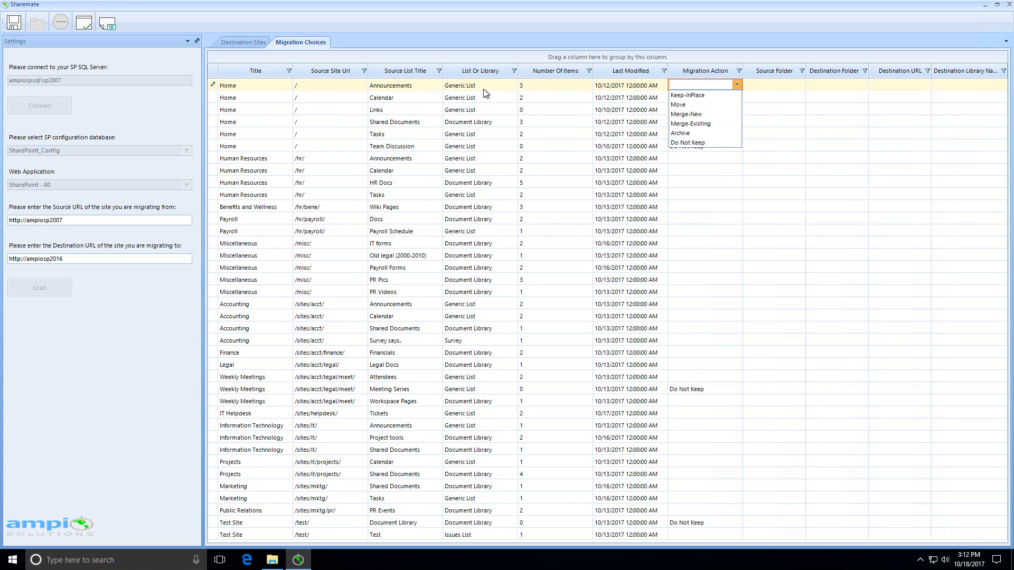
pyautogui.click(687, 95)
pyautogui.click(690, 97)
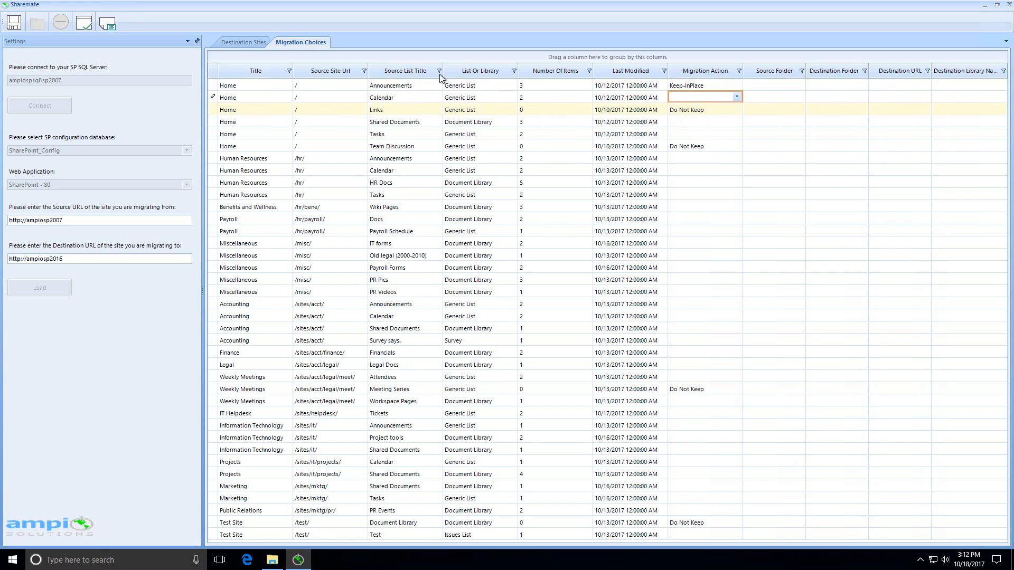
pyautogui.click(695, 100)
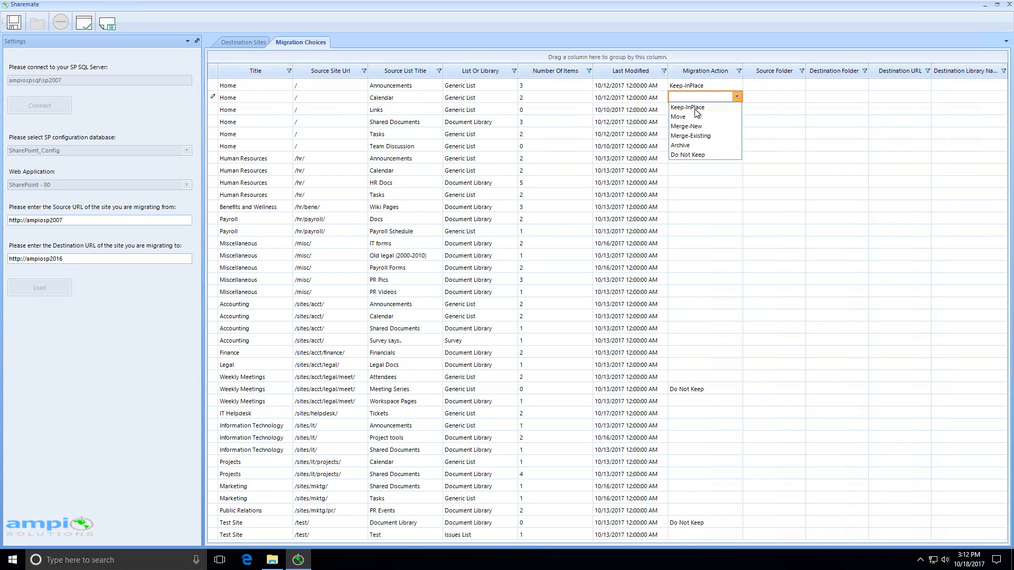
pyautogui.click(696, 106)
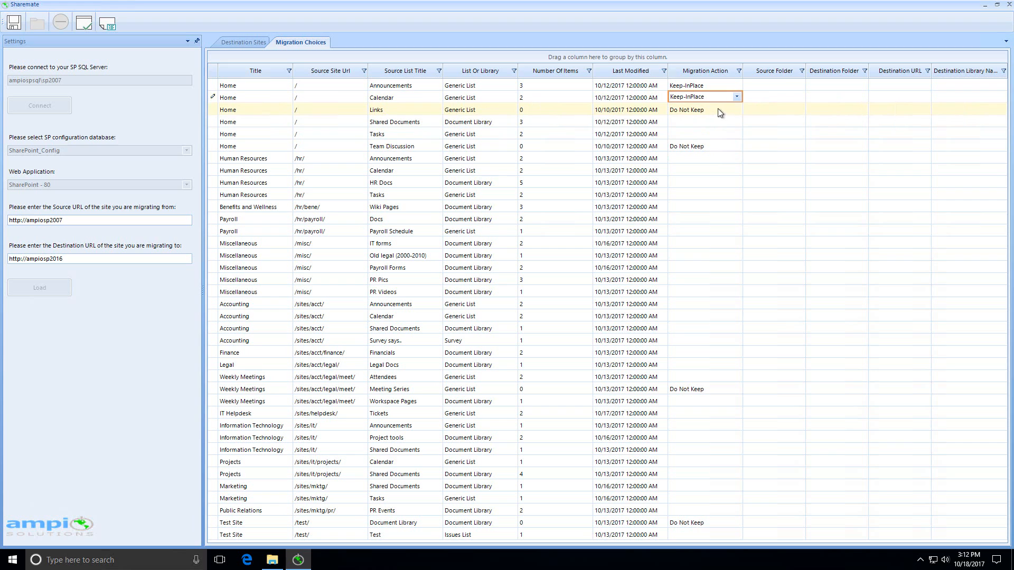
# Check the migration actions available for the Home site's Links list without changing its selection.
pyautogui.click(672, 113)
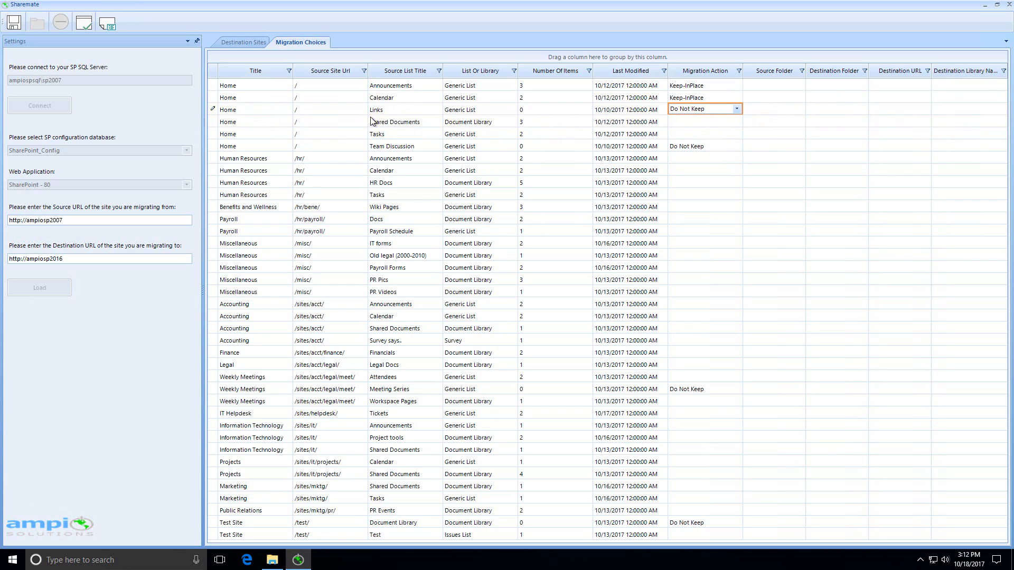
pyautogui.click(695, 110)
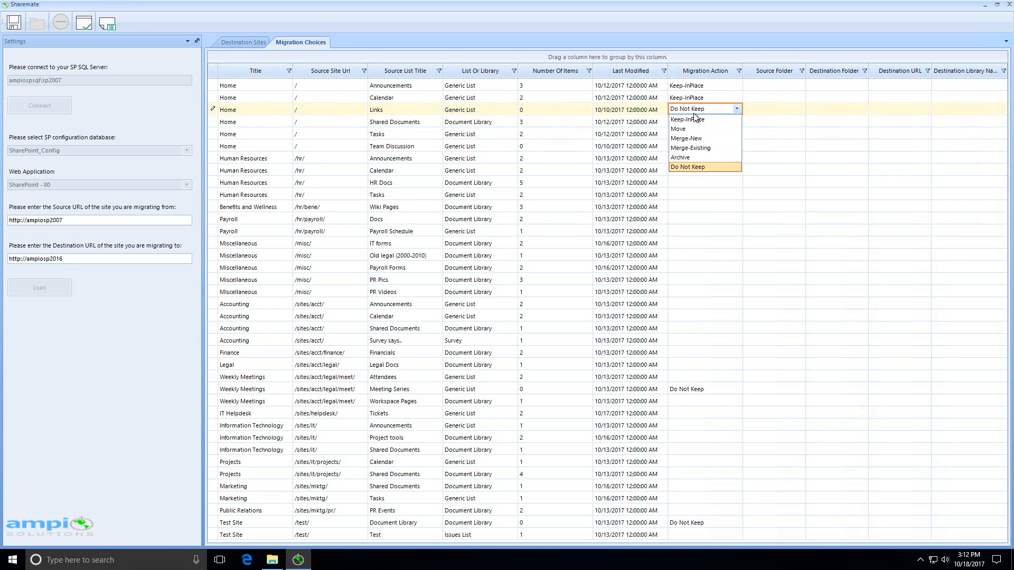
pyautogui.click(698, 111)
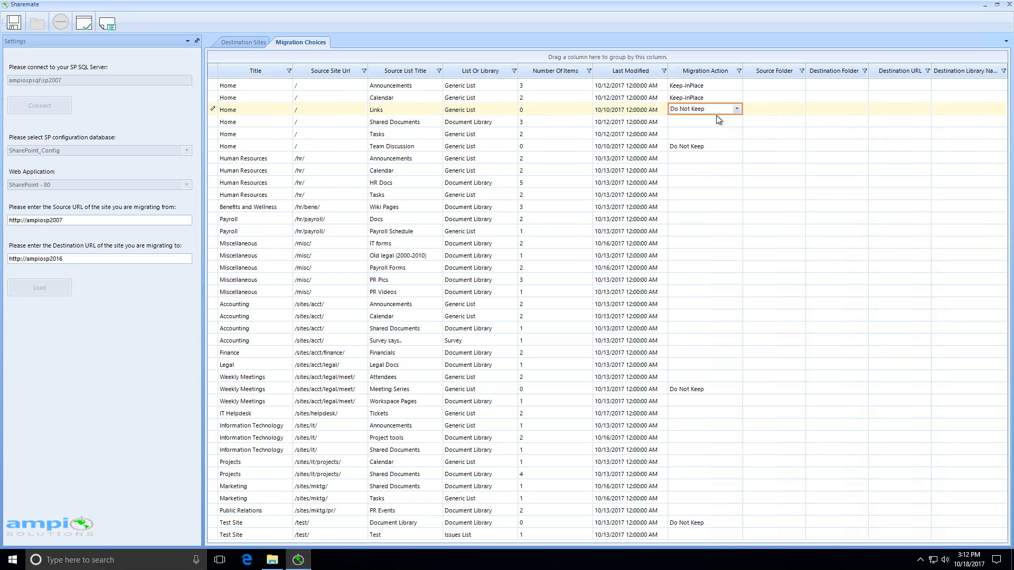
# Set the migration action of the Home site's Shared Documents library and Tasks list to Keep-InPlace.
pyautogui.click(678, 121)
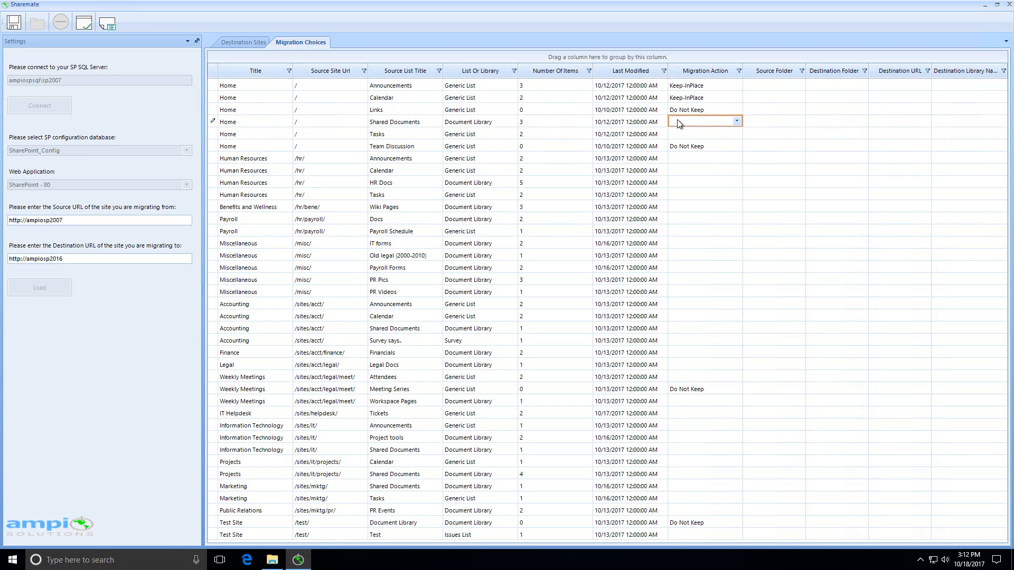
pyautogui.click(728, 126)
pyautogui.click(703, 133)
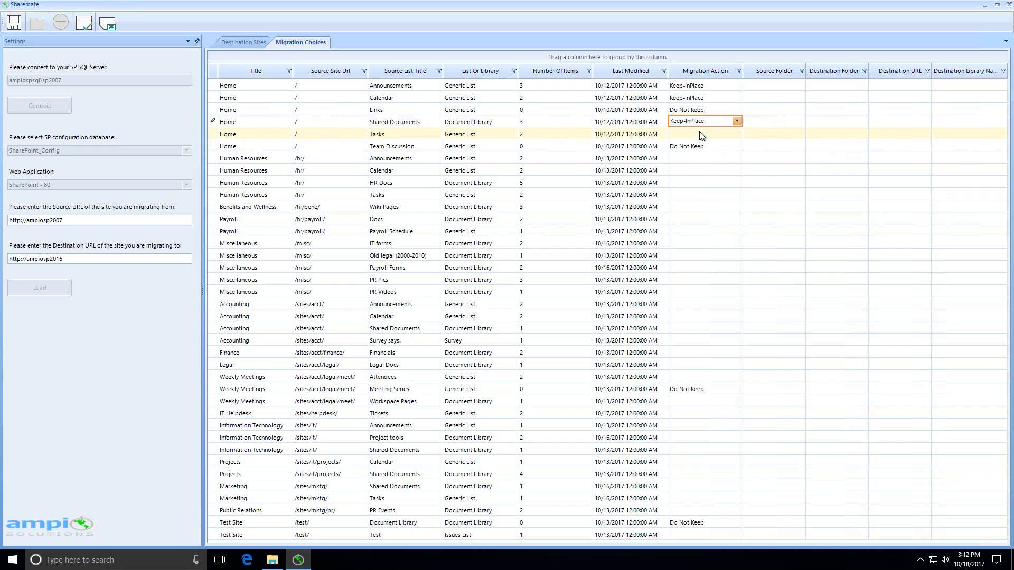
pyautogui.click(701, 122)
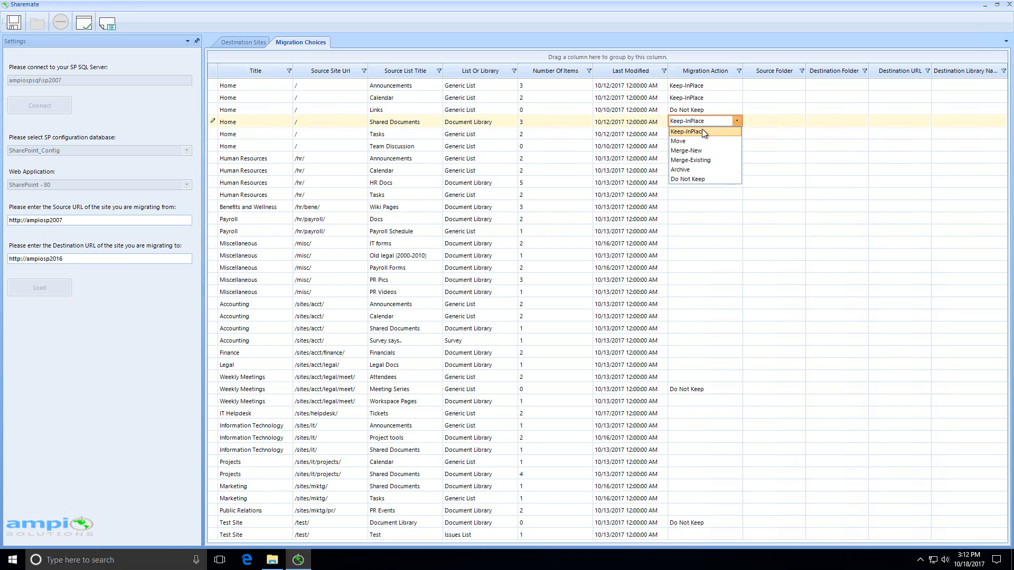
pyautogui.click(702, 130)
pyautogui.click(717, 136)
pyautogui.click(721, 143)
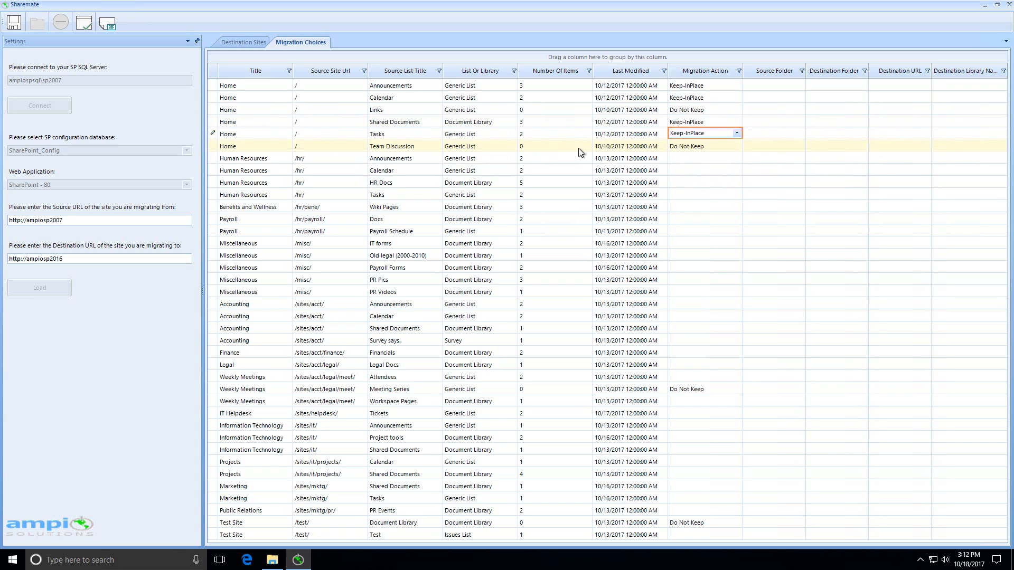
# Set the Human Resources Announcements list to Move with destination URL /sites/hr/.
pyautogui.click(692, 157)
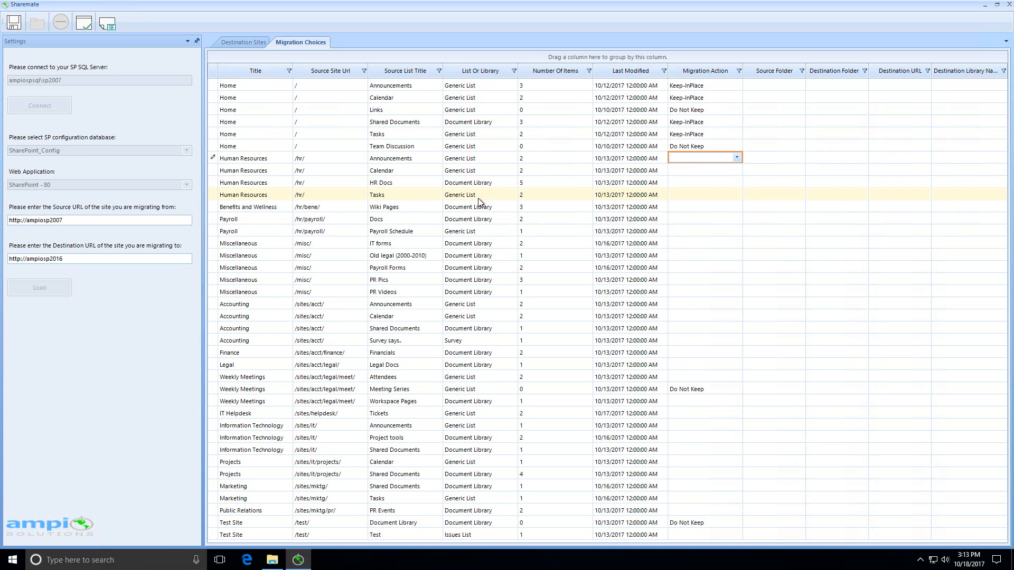
pyautogui.click(735, 158)
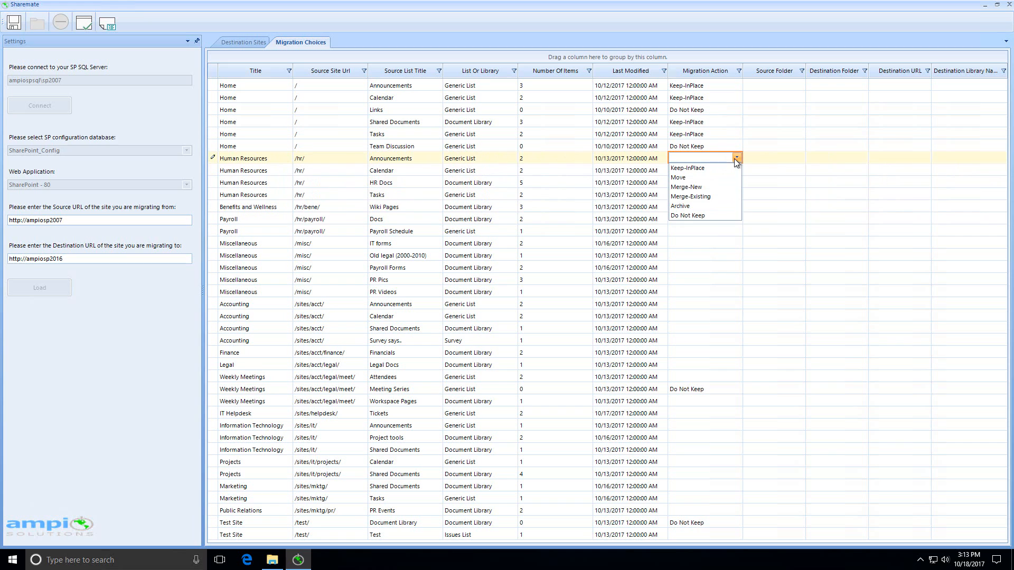
pyautogui.click(712, 178)
pyautogui.click(917, 159)
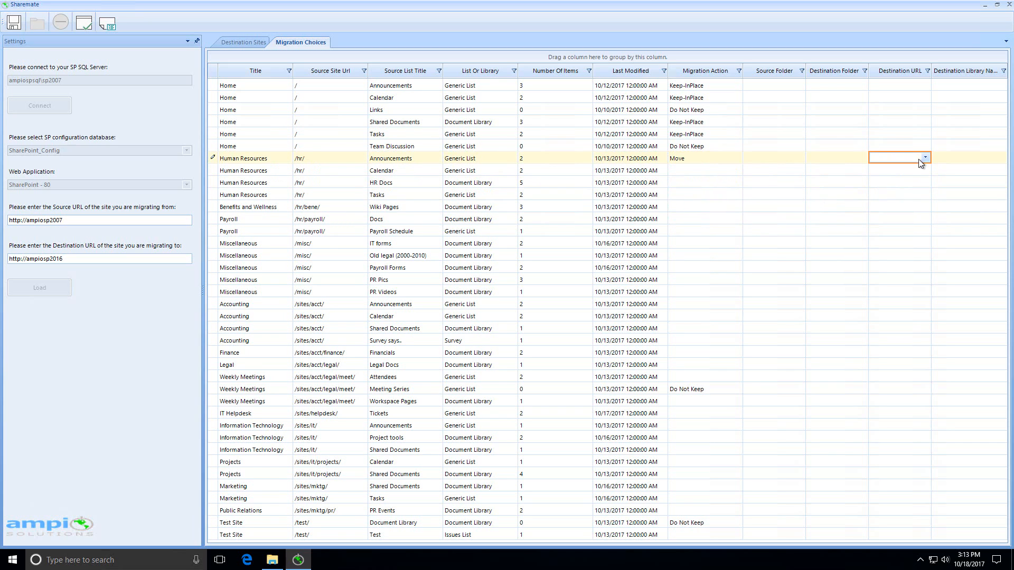
pyautogui.click(911, 178)
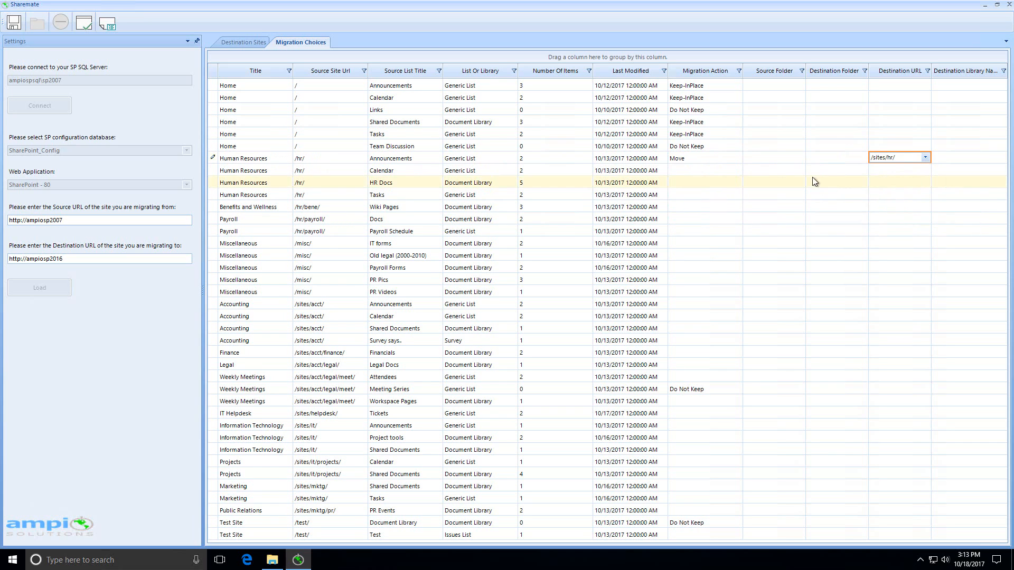
# Set the Human Resources Calendar list to Move with destination URL /sites/hr/.
pyautogui.click(733, 169)
pyautogui.click(692, 189)
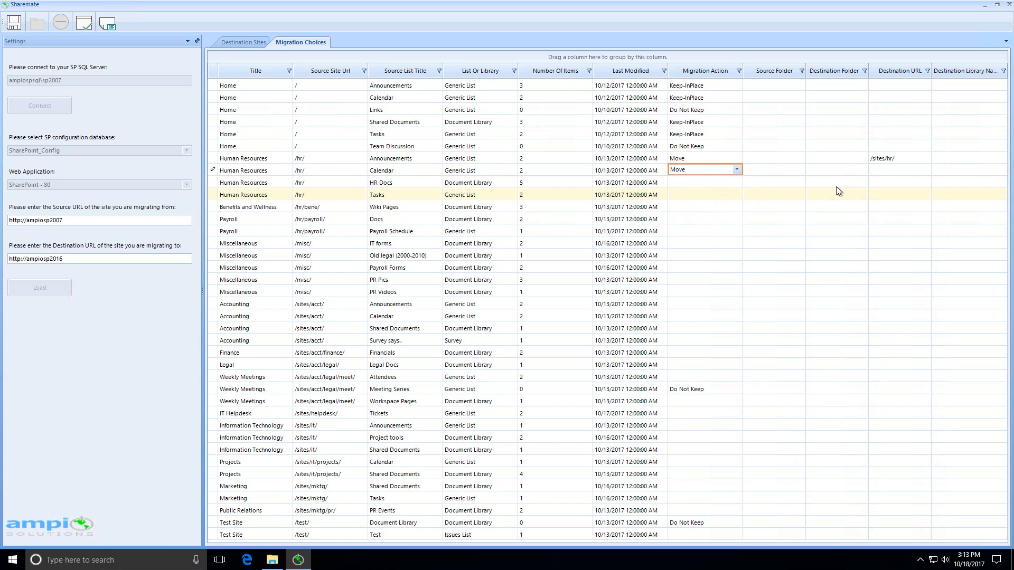
pyautogui.click(885, 173)
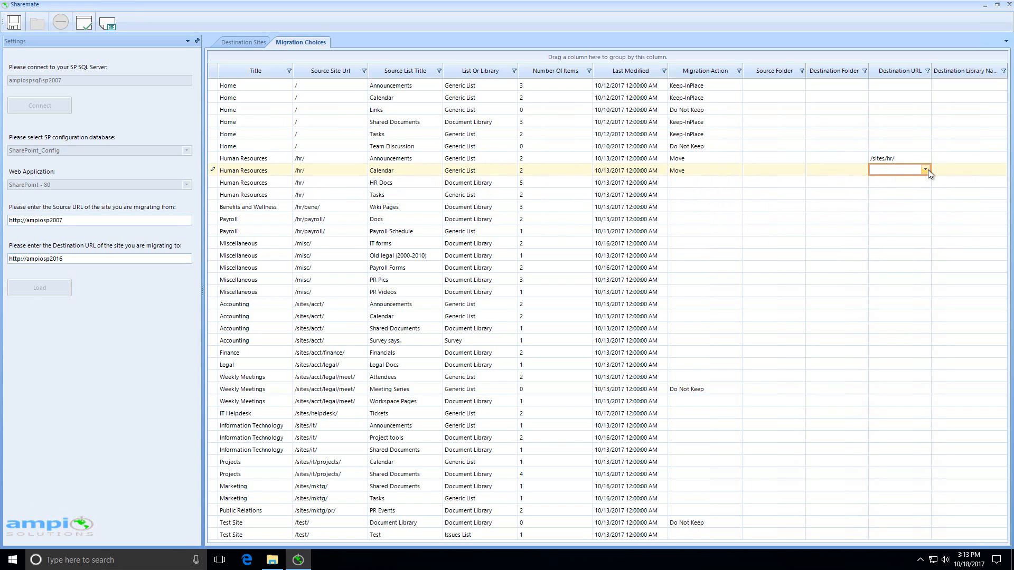
pyautogui.click(915, 174)
pyautogui.click(894, 190)
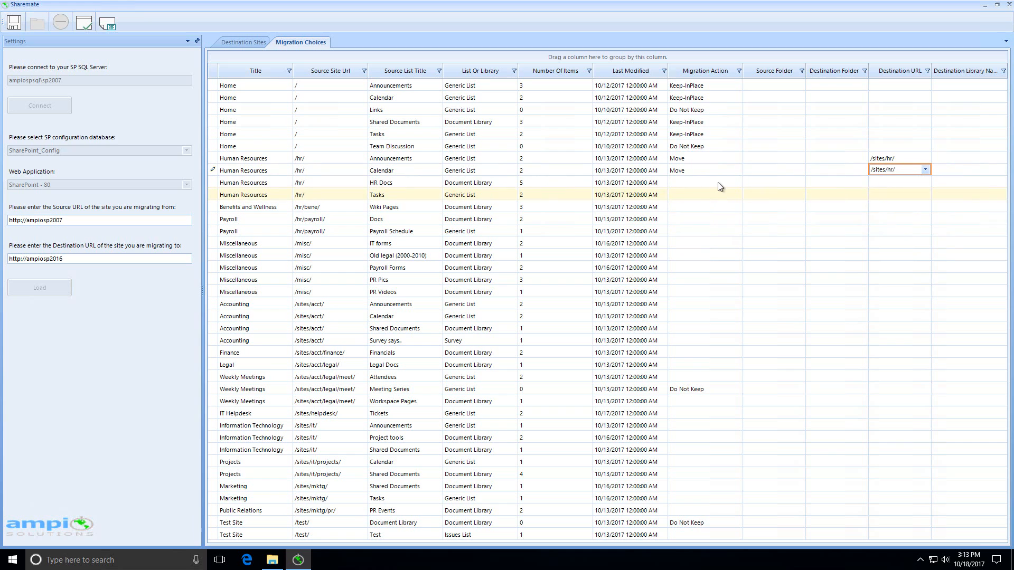
# Set the Human Resources HR Docs library to Move with destination URL /sites/hr/.
pyautogui.click(710, 181)
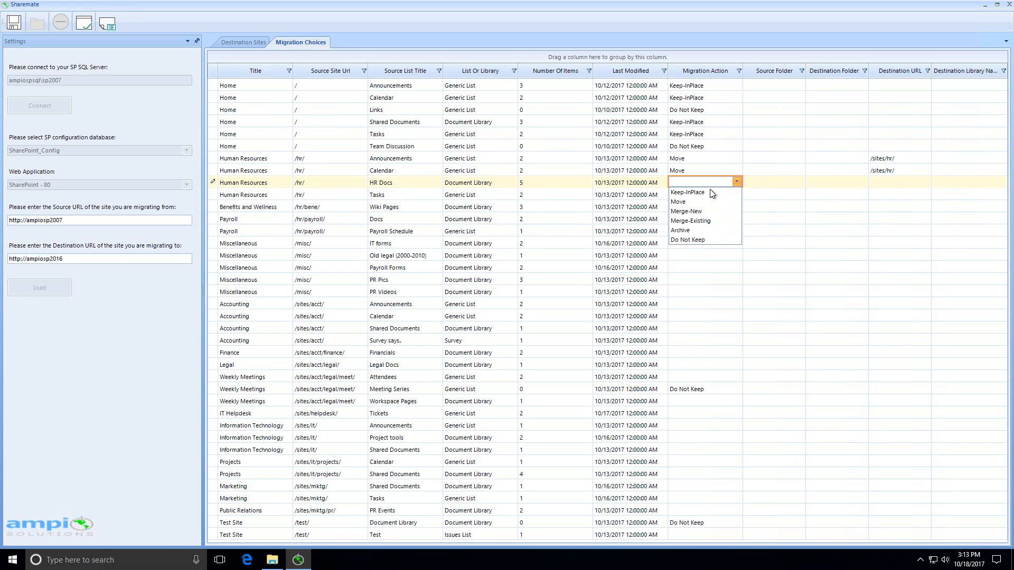
pyautogui.click(700, 204)
pyautogui.click(907, 180)
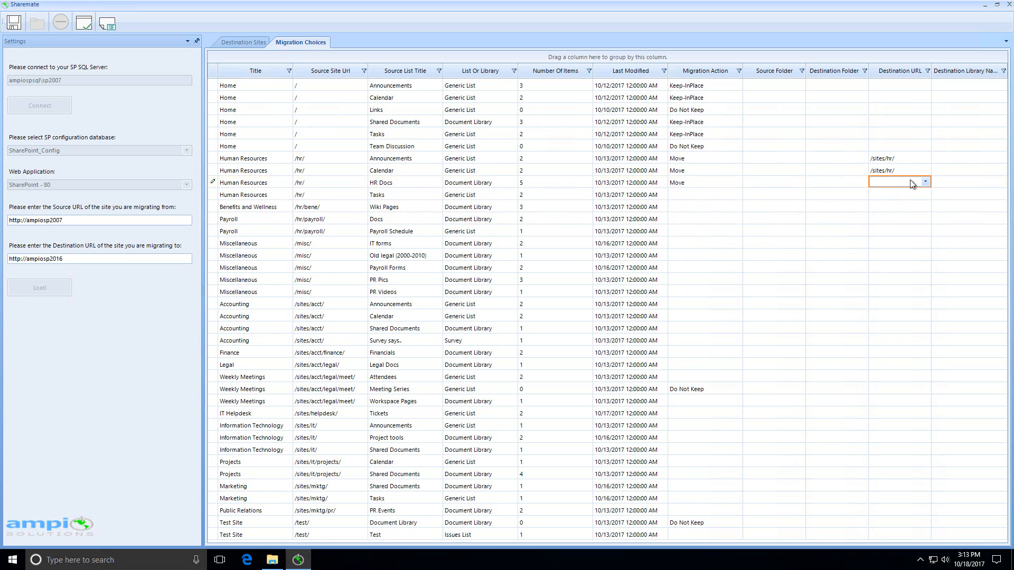
pyautogui.click(911, 180)
pyautogui.click(910, 181)
pyautogui.click(901, 185)
pyautogui.click(897, 203)
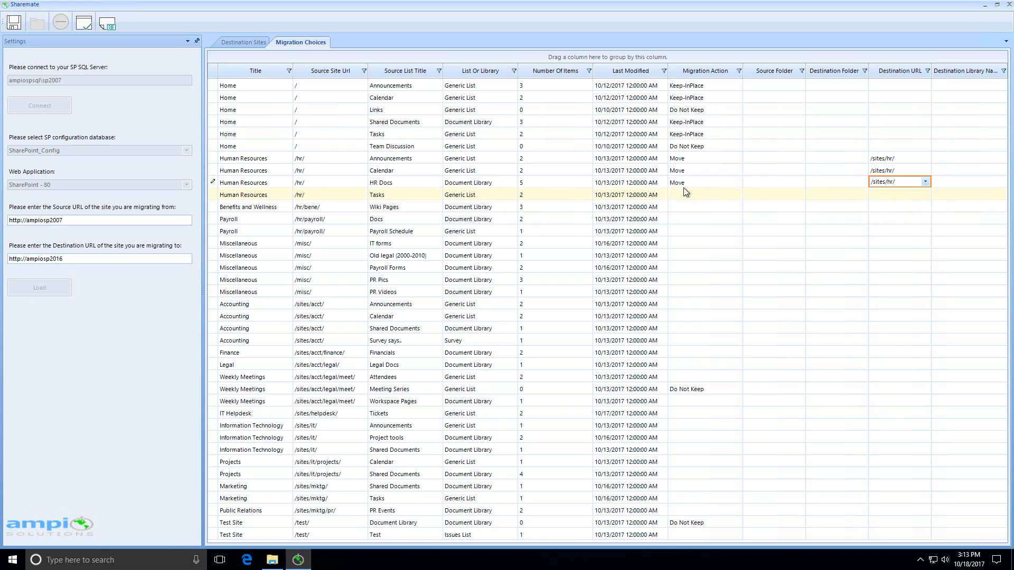
# Set the Human Resources Tasks list to Move with destination URL /sites/hr/.
pyautogui.click(685, 194)
pyautogui.click(698, 194)
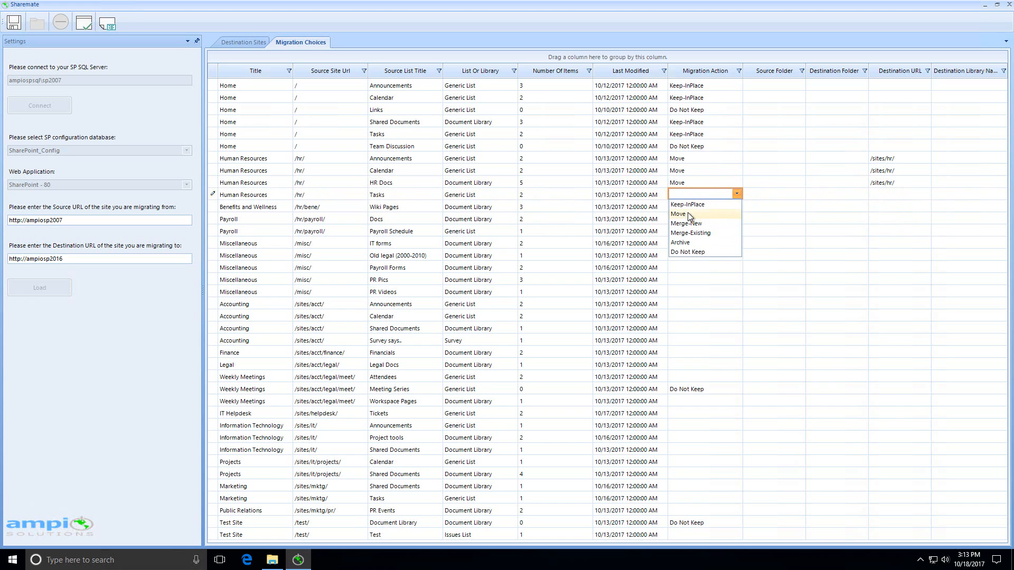
pyautogui.click(697, 212)
pyautogui.click(881, 191)
pyautogui.click(881, 191)
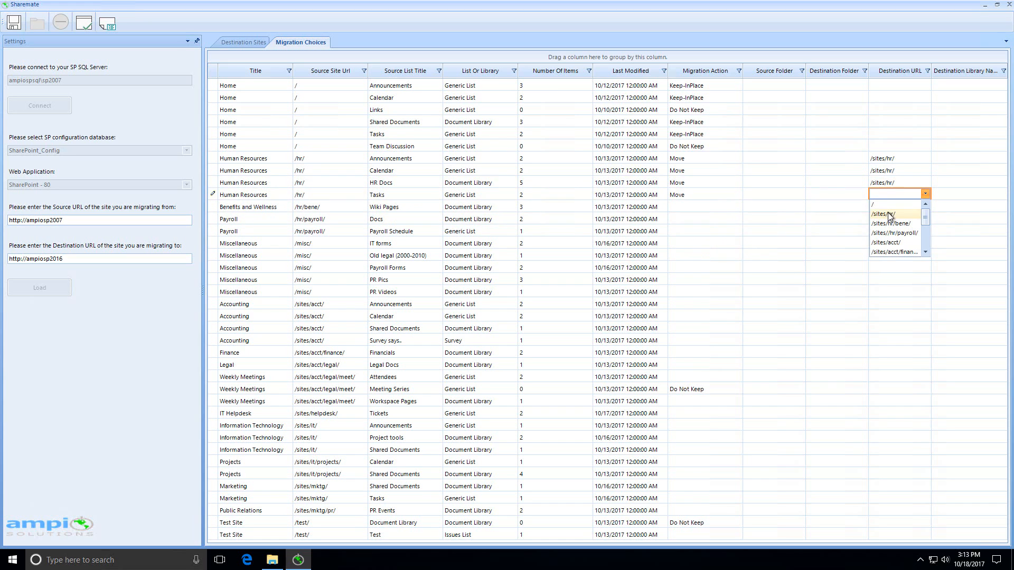
pyautogui.click(892, 216)
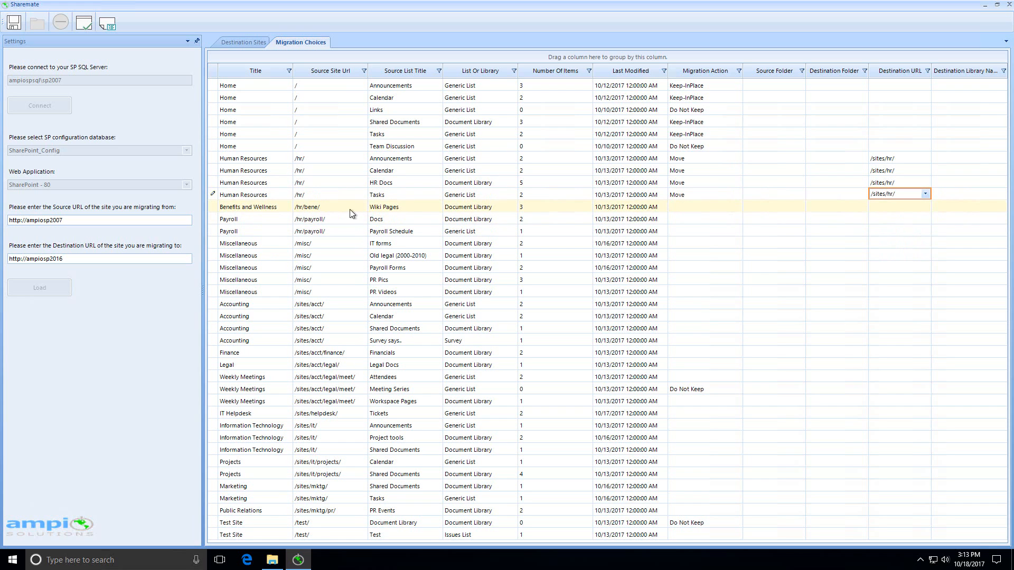
# Set the Benefits and Wellness Wiki Pages library to Move with destination URL /sites/hr/bene/.
pyautogui.click(737, 207)
pyautogui.click(738, 207)
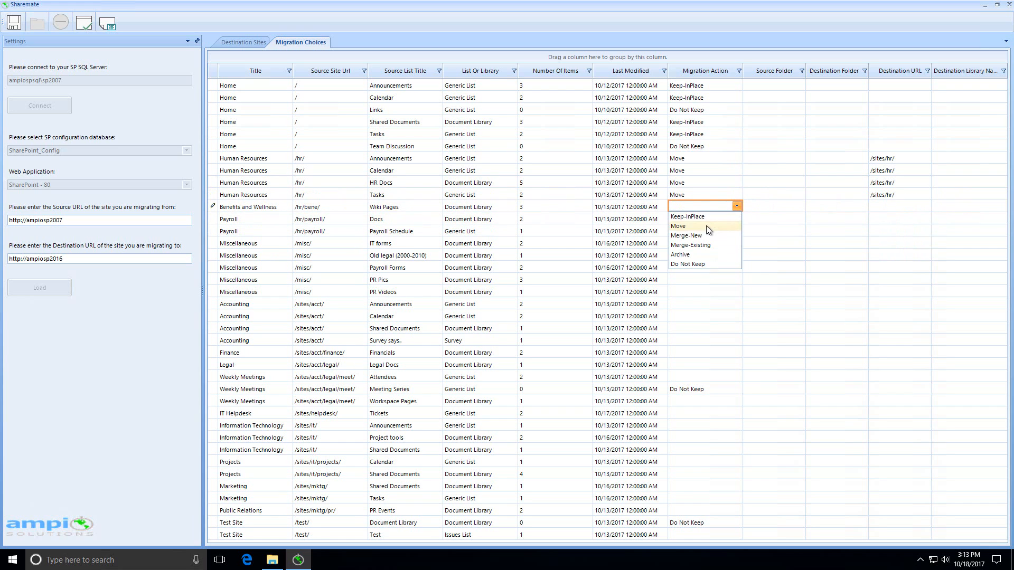
pyautogui.click(706, 226)
pyautogui.click(886, 205)
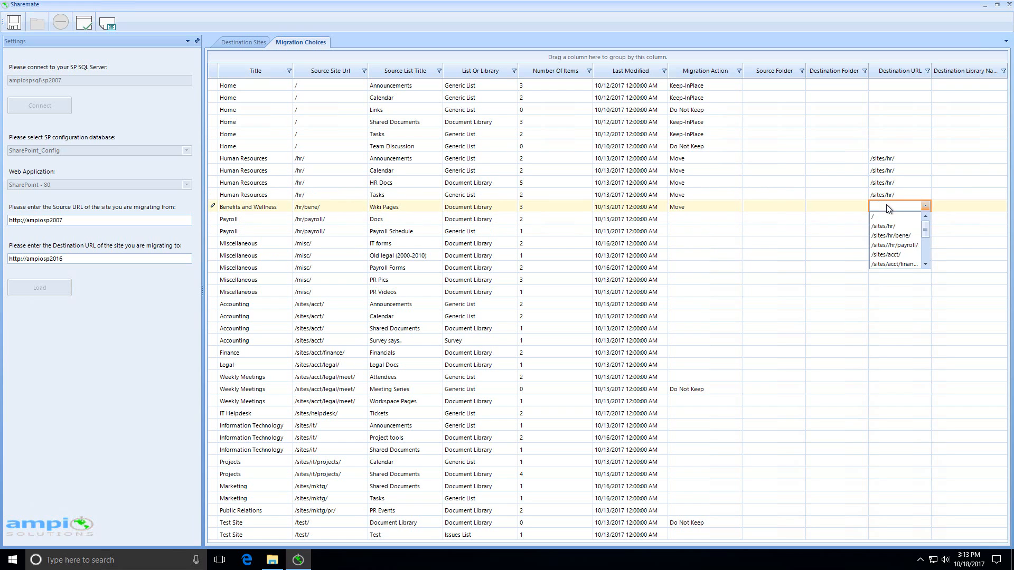
pyautogui.click(900, 239)
# Set the Payroll Docs library to Move with destination URL /sites//hr/payroll/.
pyautogui.click(701, 219)
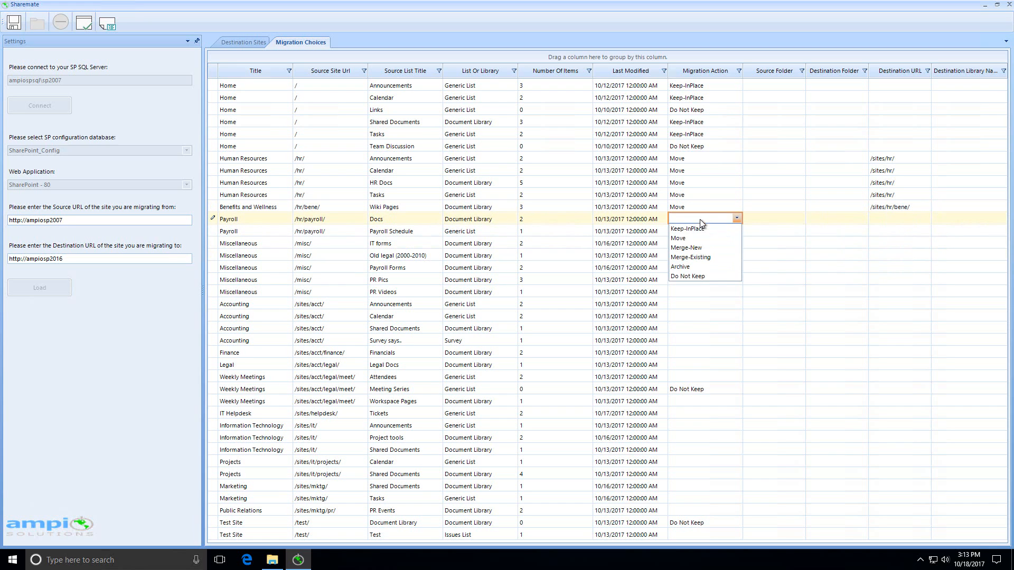
pyautogui.click(688, 238)
pyautogui.click(877, 218)
pyautogui.click(877, 216)
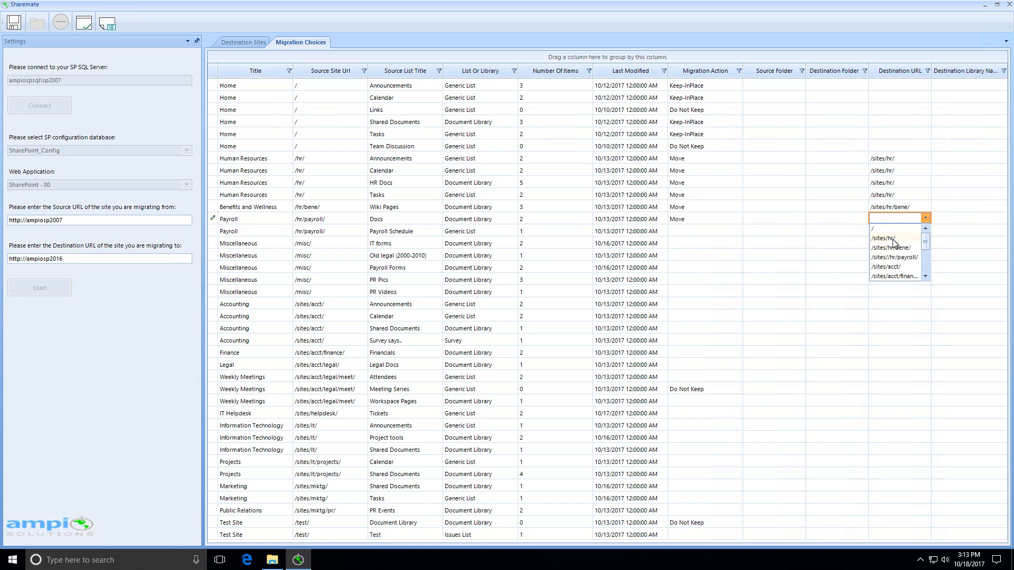
pyautogui.click(898, 262)
# Set the Payroll Schedule list to Move with destination URL /sites//hr/payroll/.
pyautogui.click(717, 228)
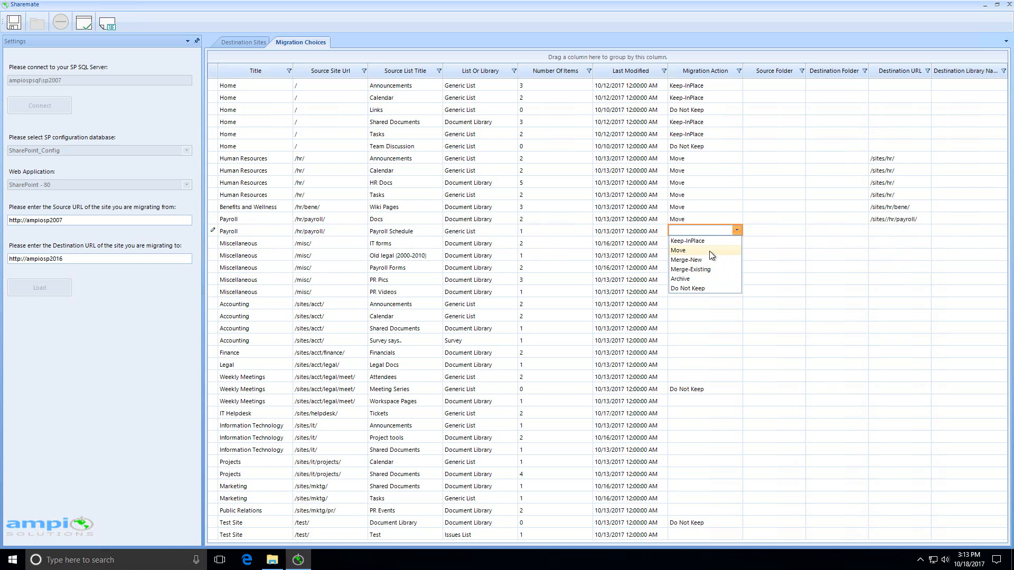
pyautogui.click(709, 252)
pyautogui.click(897, 230)
pyautogui.click(898, 230)
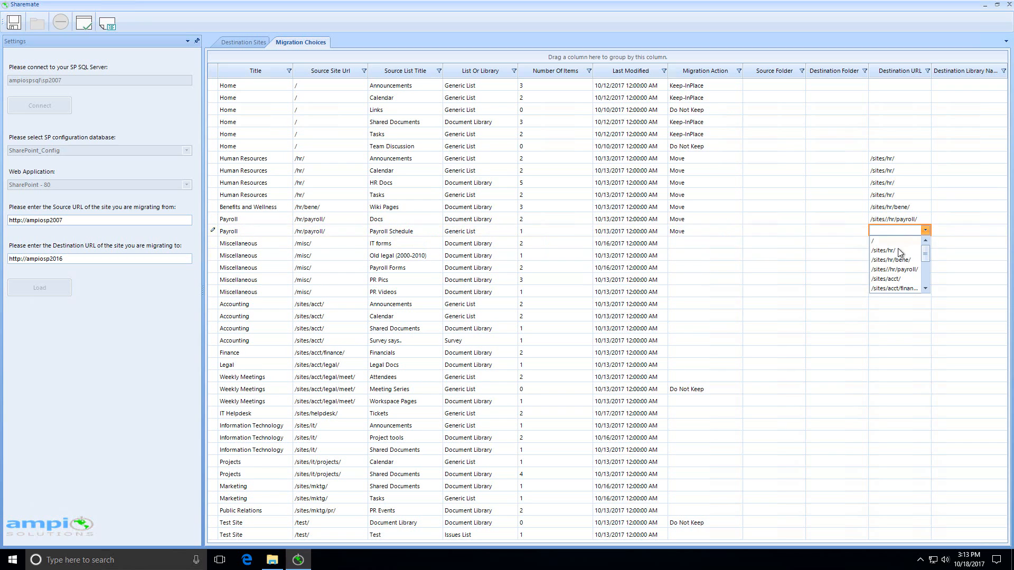
pyautogui.click(897, 269)
# Set the Miscellaneous IT forms library to Move with destination URL /sites/it/.
pyautogui.click(727, 240)
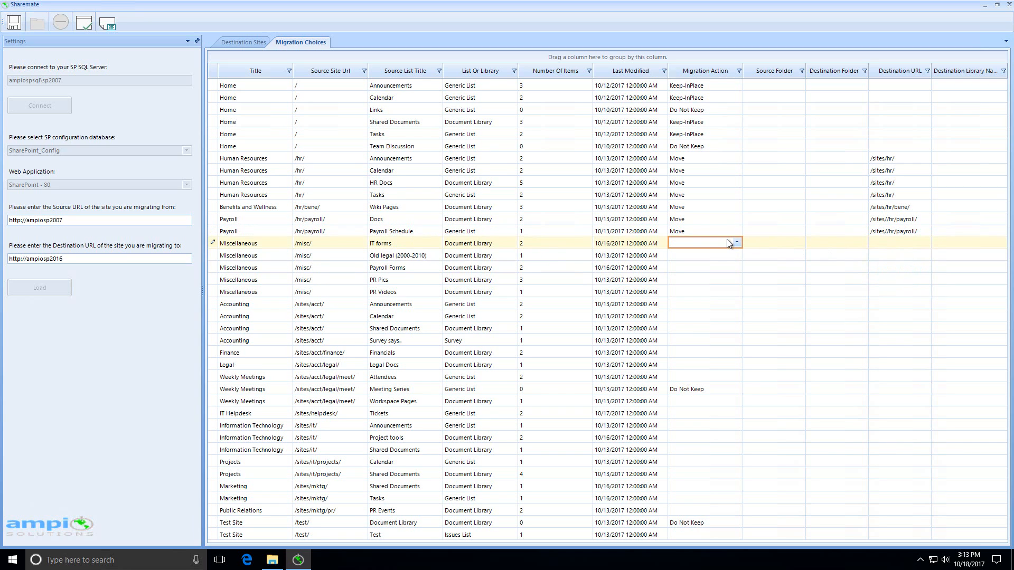
pyautogui.click(217, 245)
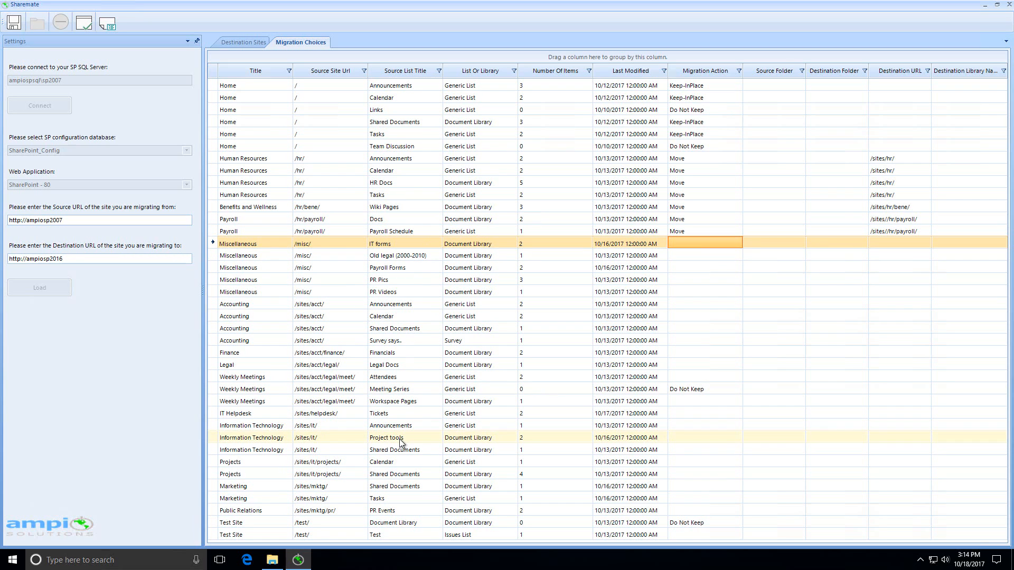
pyautogui.click(673, 242)
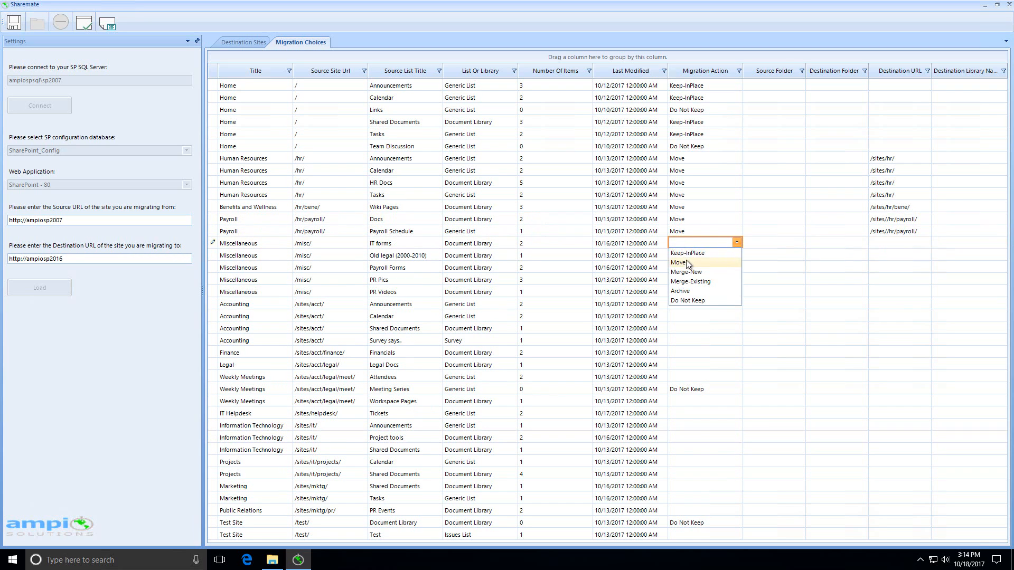
pyautogui.click(686, 260)
pyautogui.click(896, 246)
pyautogui.click(898, 246)
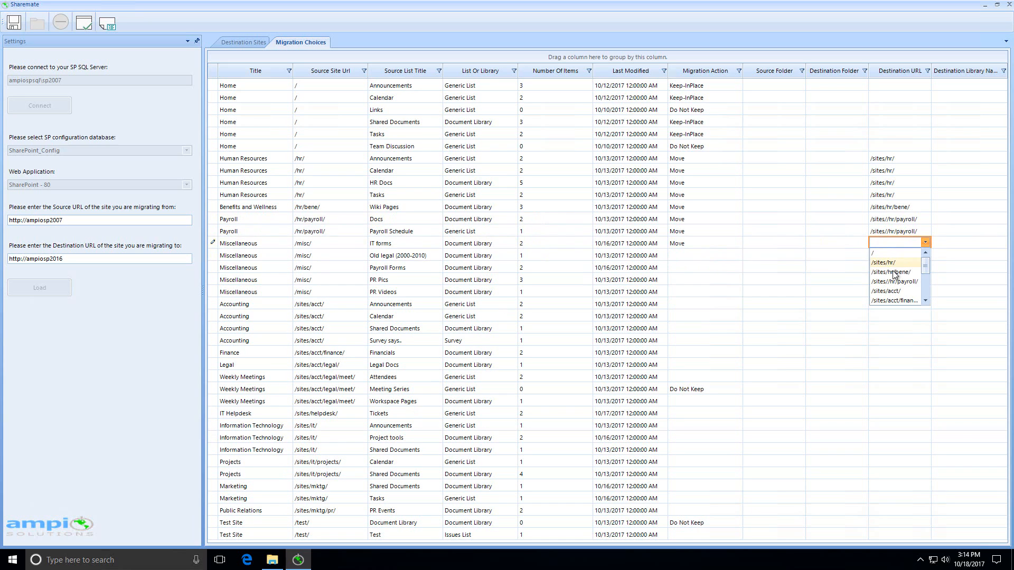
pyautogui.scroll(-3, 896, 278)
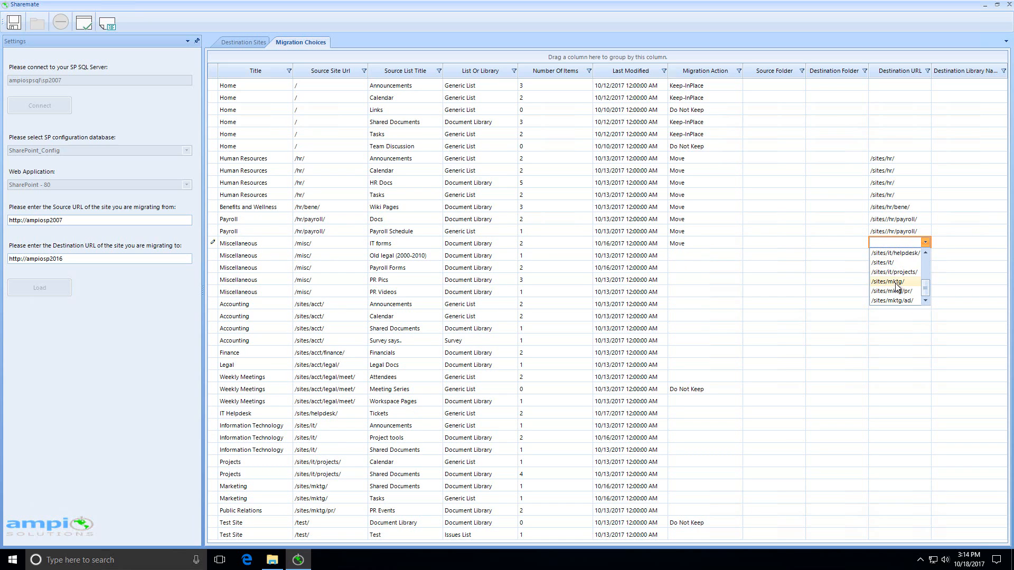
pyautogui.click(893, 262)
# Set the Miscellaneous Old legal (2000-2010) library to Merge-Existing with source folder / and destination folder /Old.
pyautogui.click(685, 255)
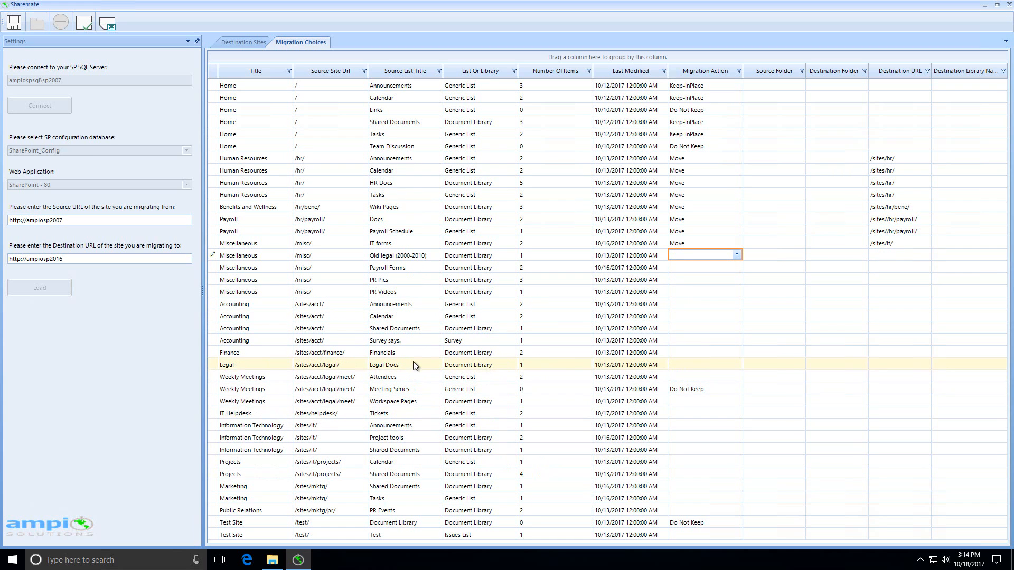
pyautogui.click(733, 256)
pyautogui.click(717, 292)
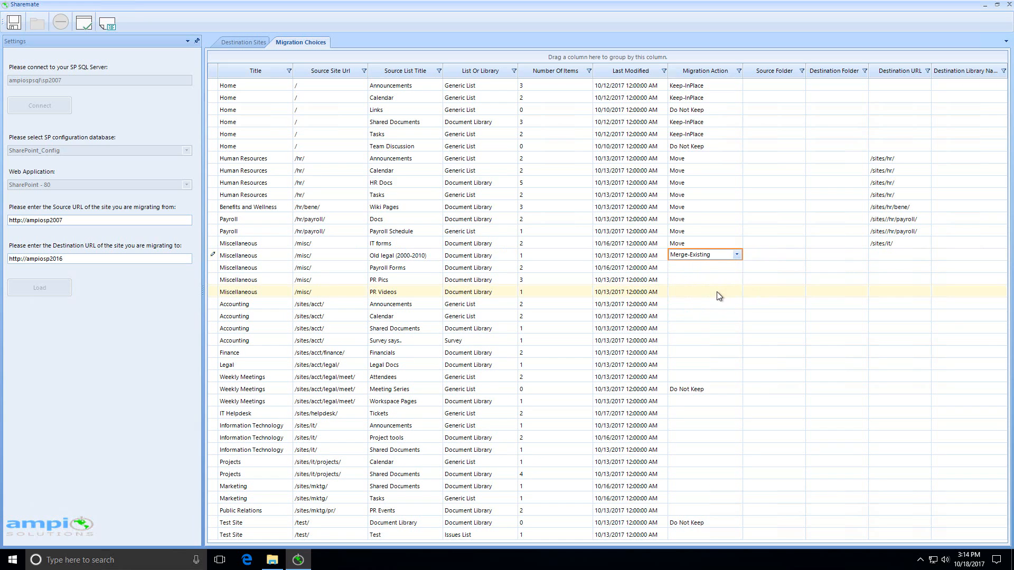
pyautogui.click(768, 255)
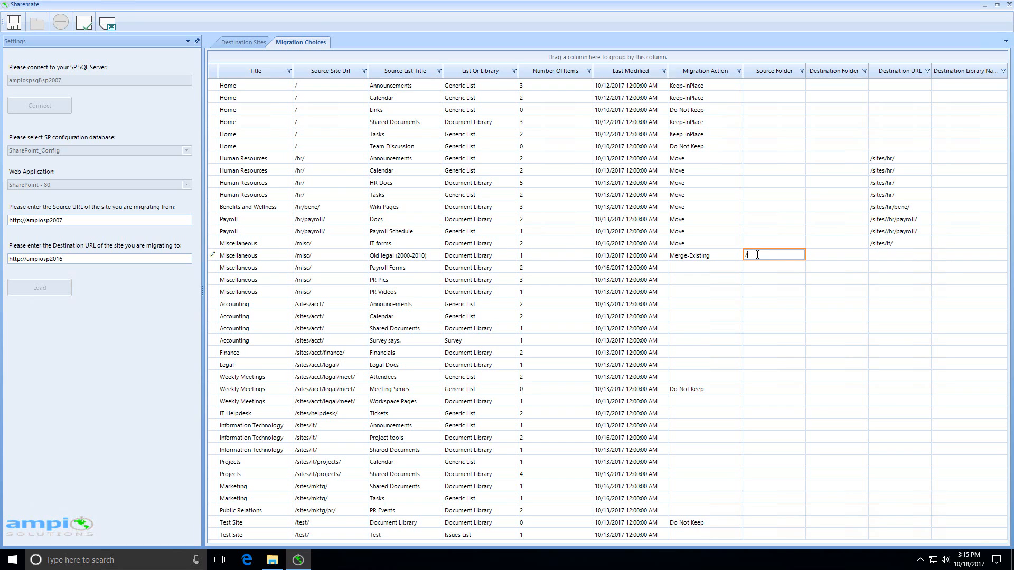
pyautogui.click(829, 254)
pyautogui.write('/Old')
# Give the Old legal (2000-2010) library the destination URL /sites/acct/legal/ and destination library name Legal Docs.
pyautogui.click(886, 255)
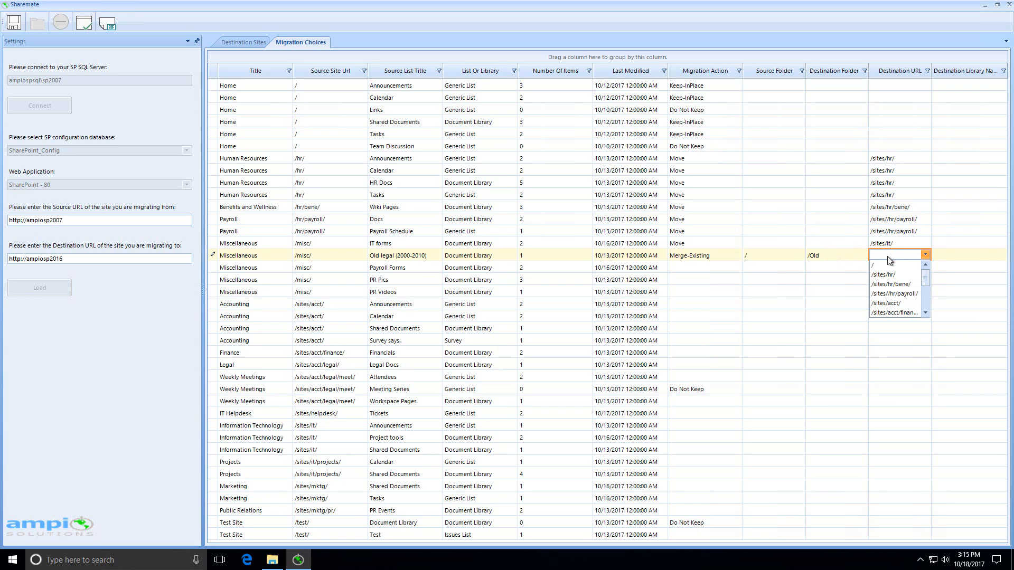
pyautogui.scroll(-3, 925, 312)
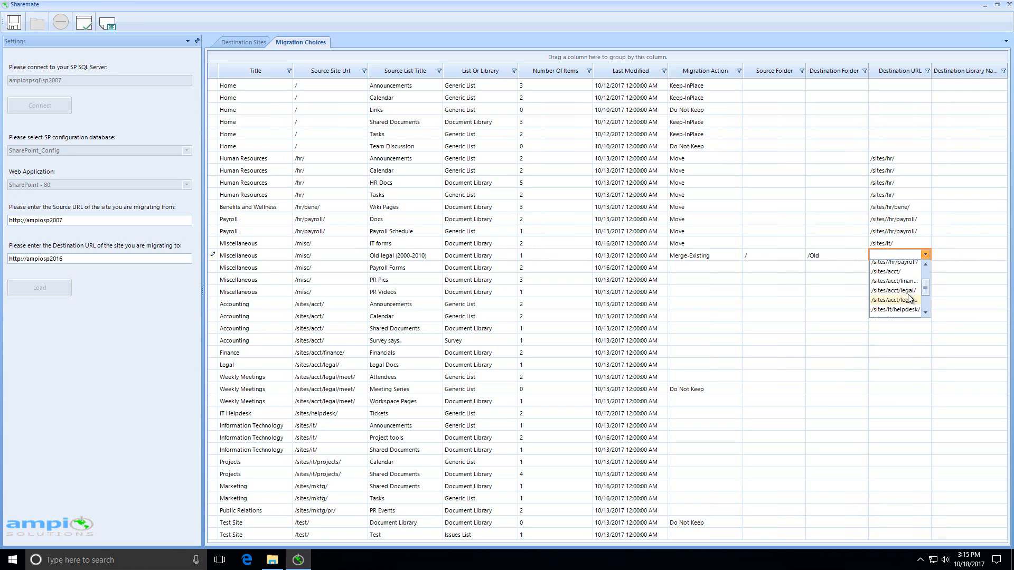
pyautogui.click(907, 294)
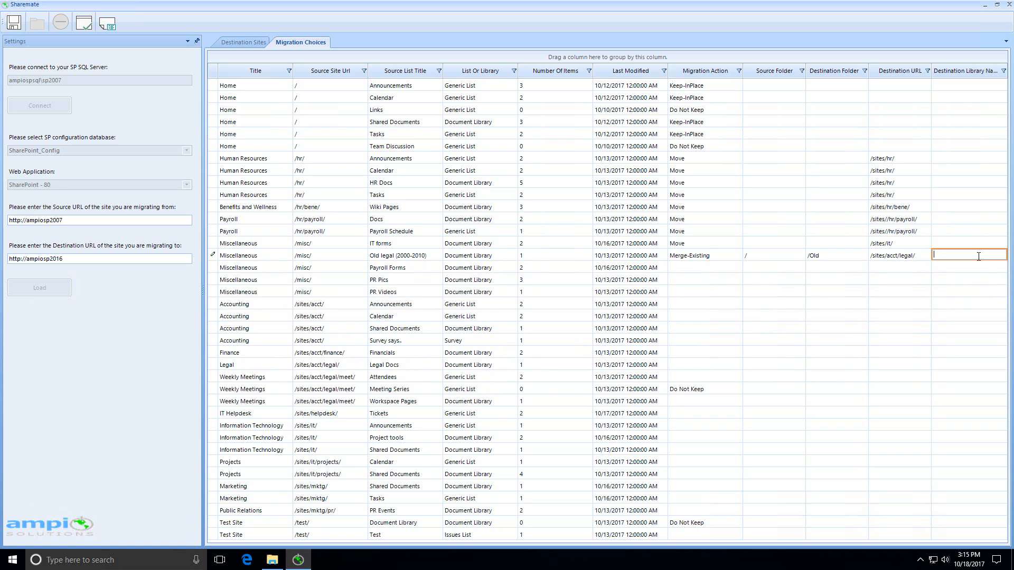
pyautogui.write('LEgal Doc')
pyautogui.press('BackSpace')
pyautogui.write('e')
pyautogui.press('Return')
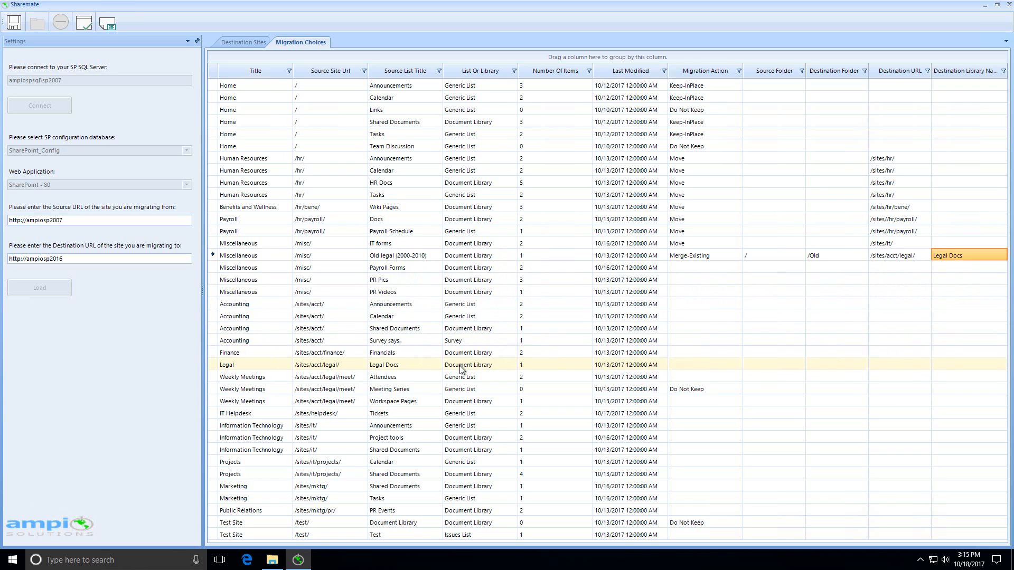
pyautogui.click(422, 367)
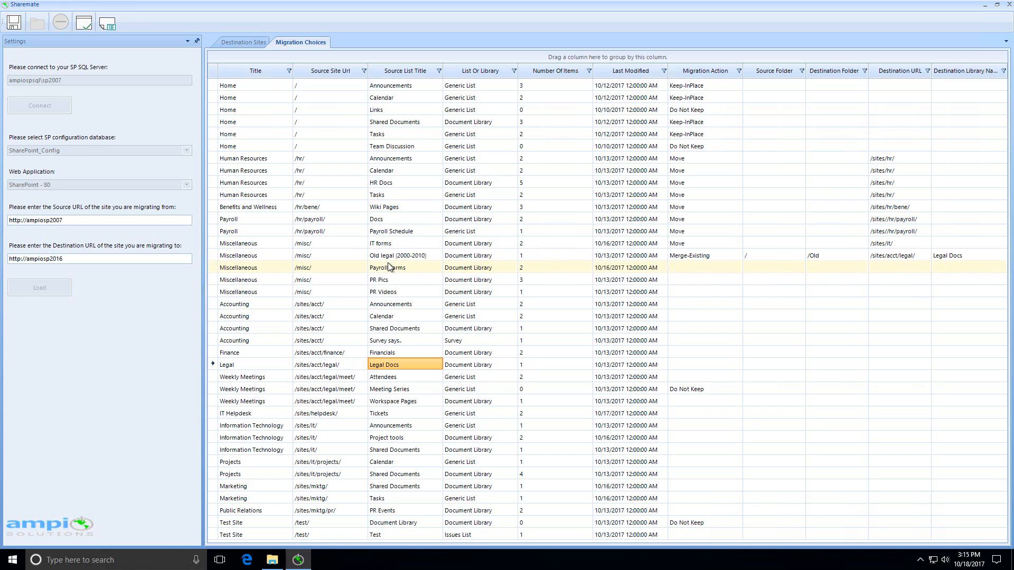
# Set the Miscellaneous Payroll Forms library to Merge-Existing with / as both source folder and destination folder.
pyautogui.click(505, 267)
pyautogui.click(697, 267)
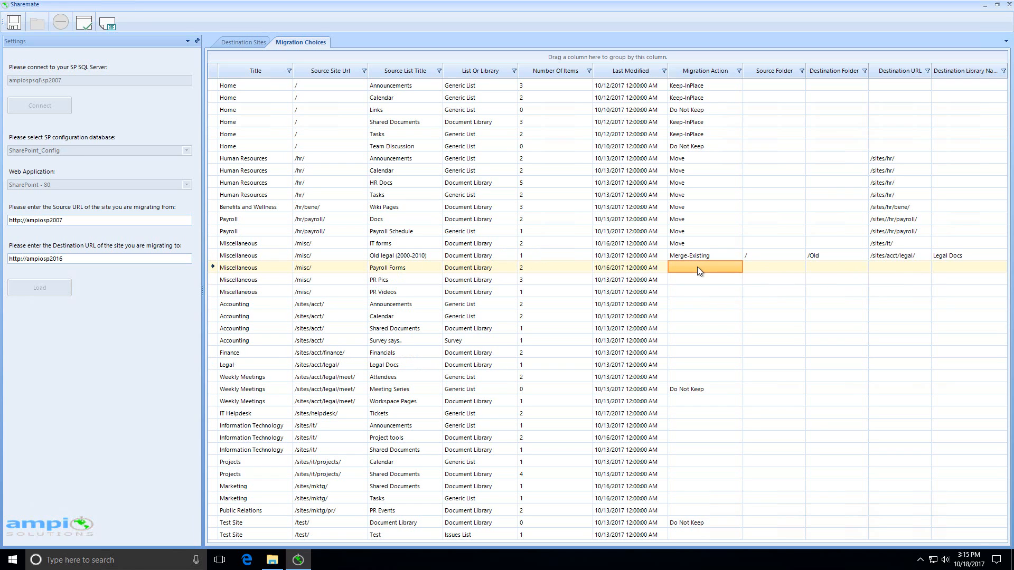
pyautogui.click(728, 267)
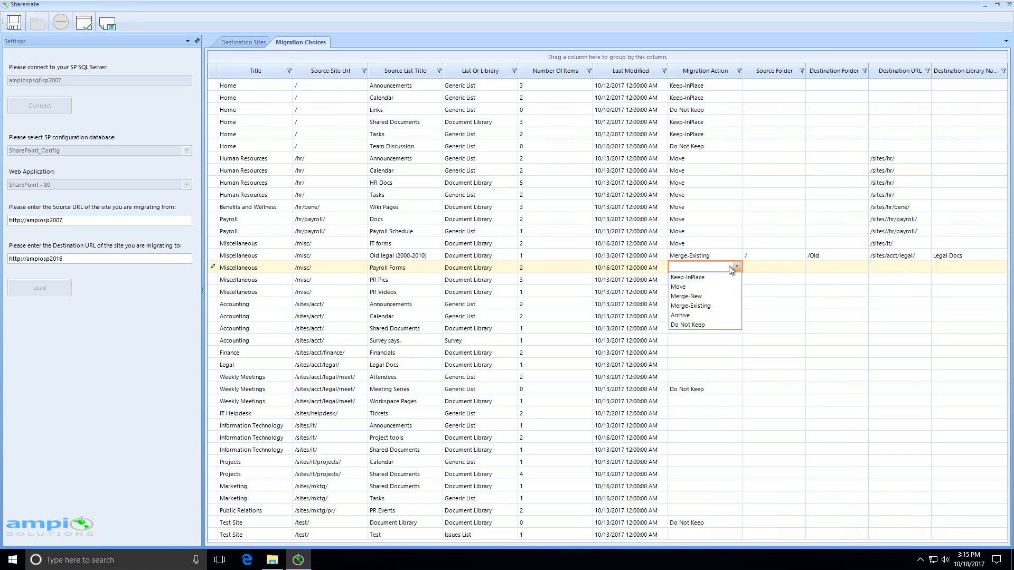
pyautogui.click(697, 306)
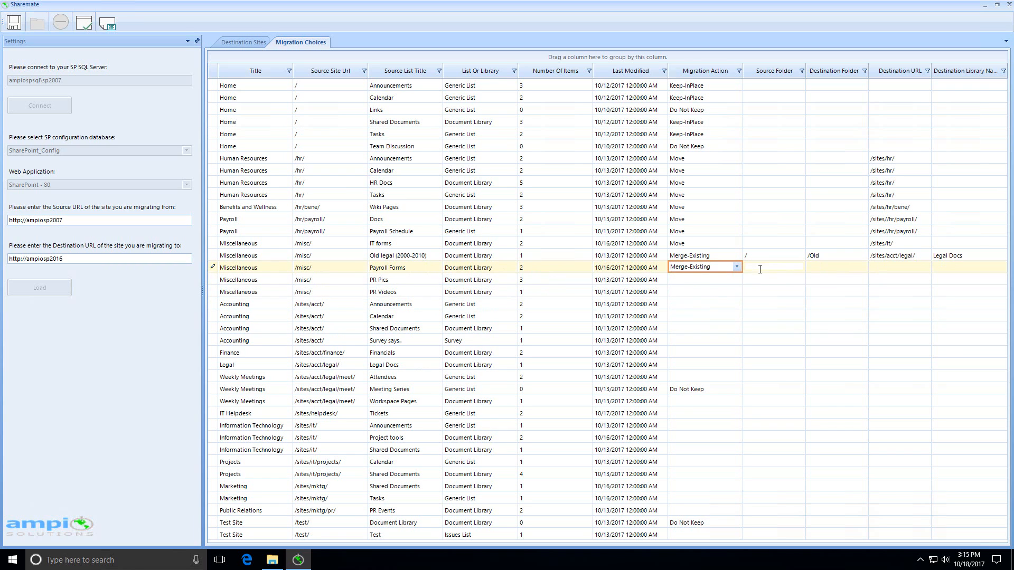
pyautogui.click(759, 269)
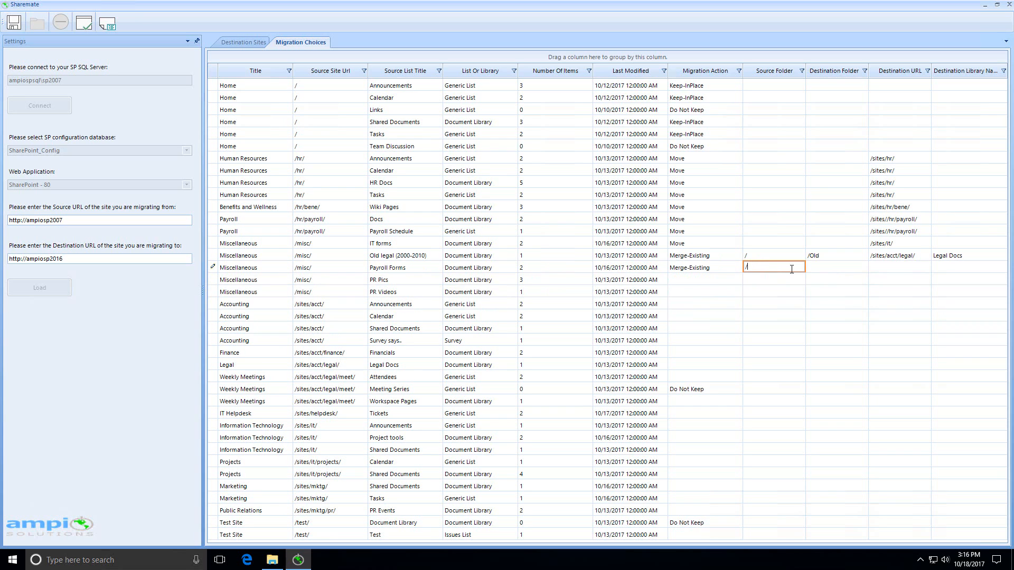
pyautogui.click(825, 270)
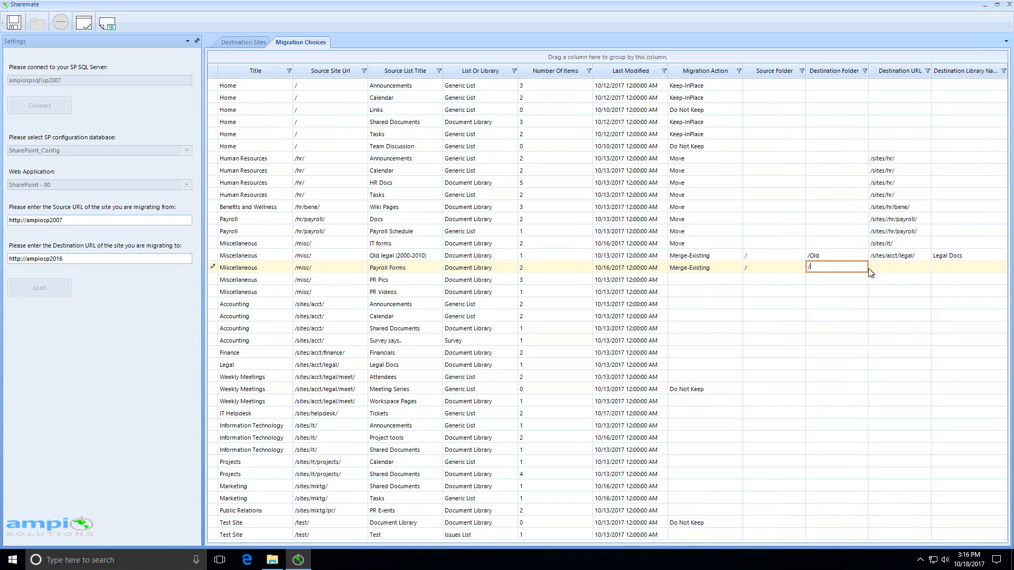
# Give the Payroll Forms library the destination URL /sites//hr/payroll/ and destination library name Docs.
pyautogui.click(892, 272)
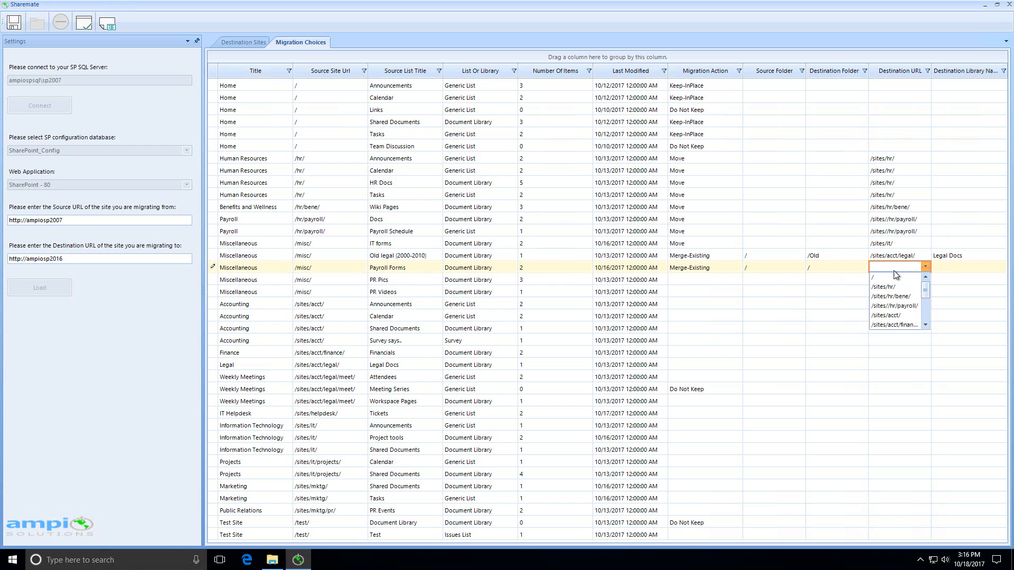
pyautogui.click(913, 307)
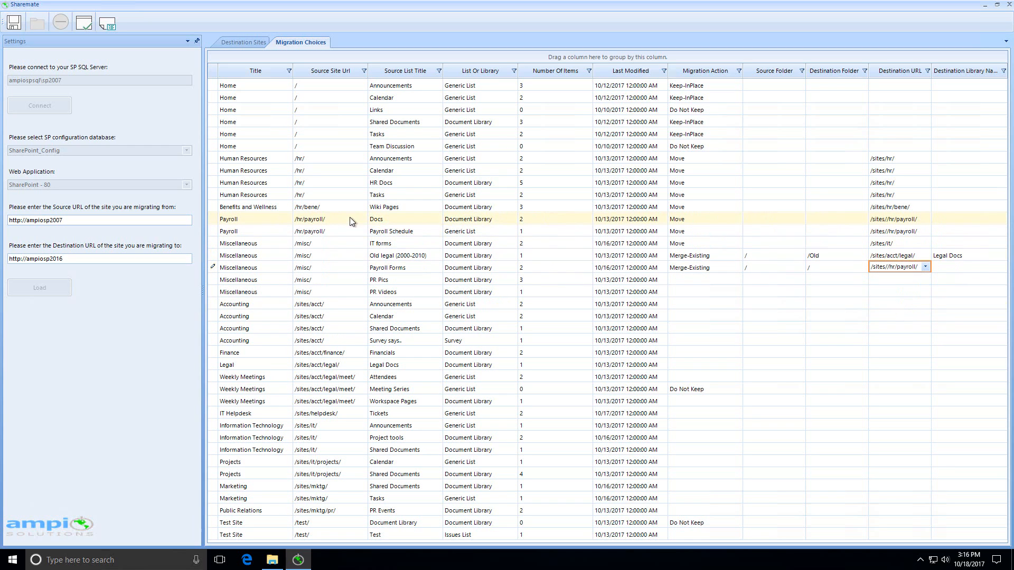
pyautogui.click(430, 220)
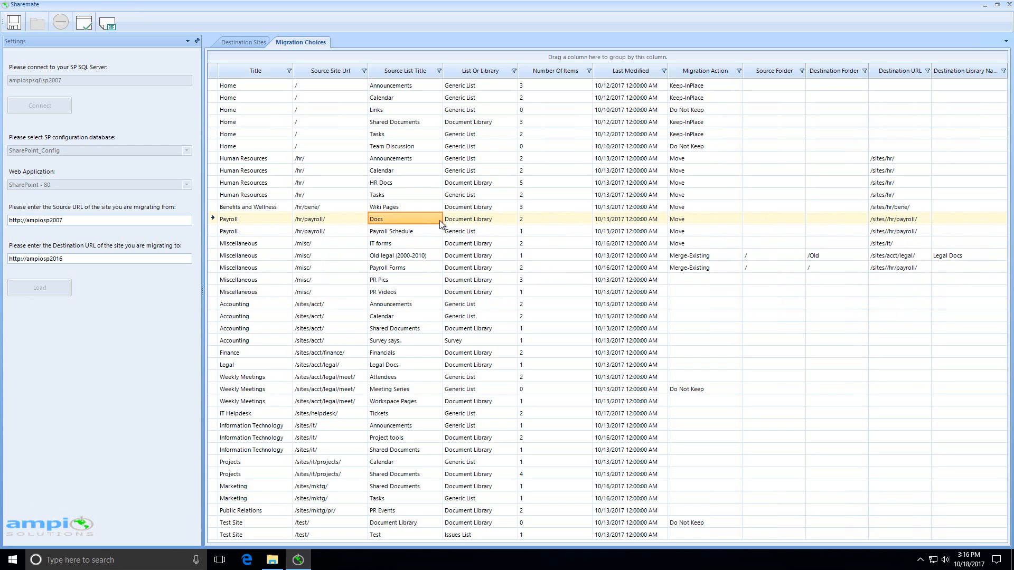
pyautogui.click(943, 268)
pyautogui.write('Docs')
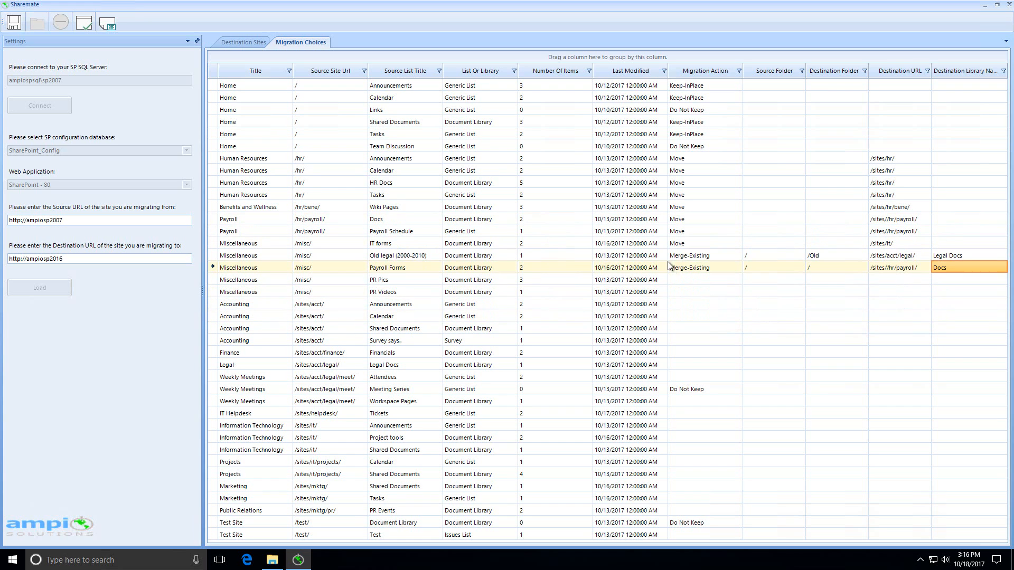
# Set the Miscellaneous PR Pics library to Merge-New with source folder / and destination folder /Pictures.
pyautogui.click(678, 278)
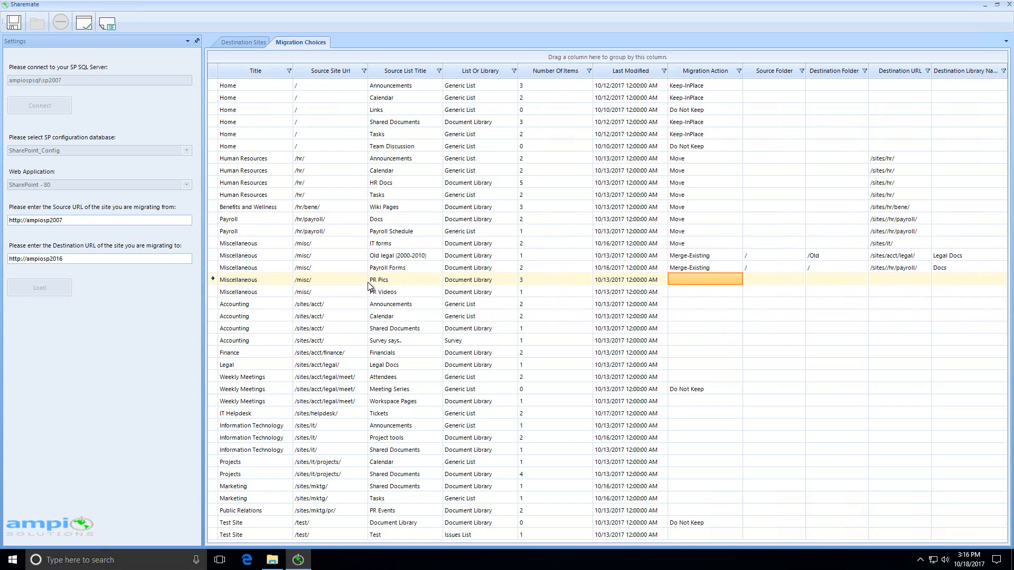
pyautogui.click(400, 278)
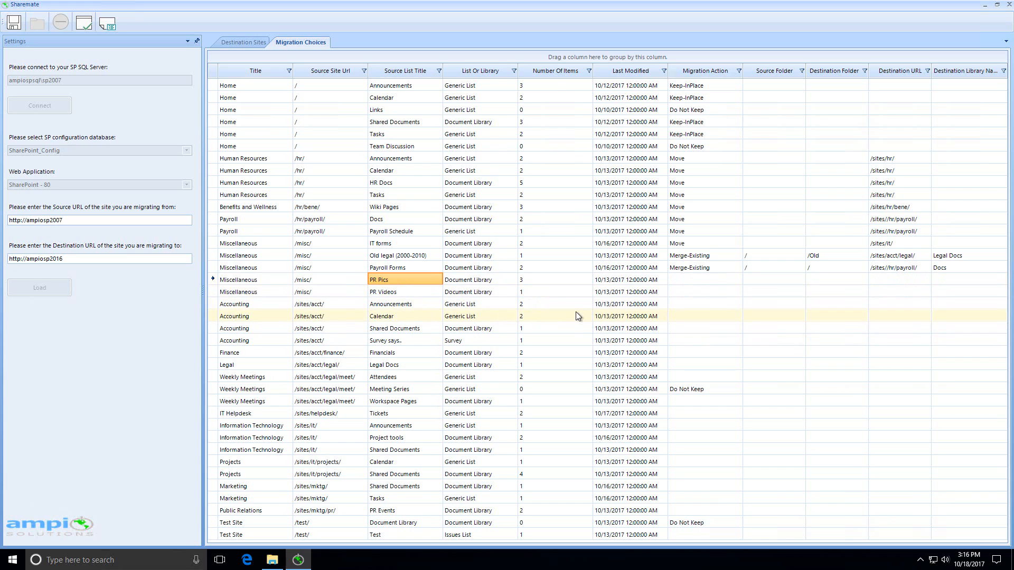
pyautogui.click(342, 510)
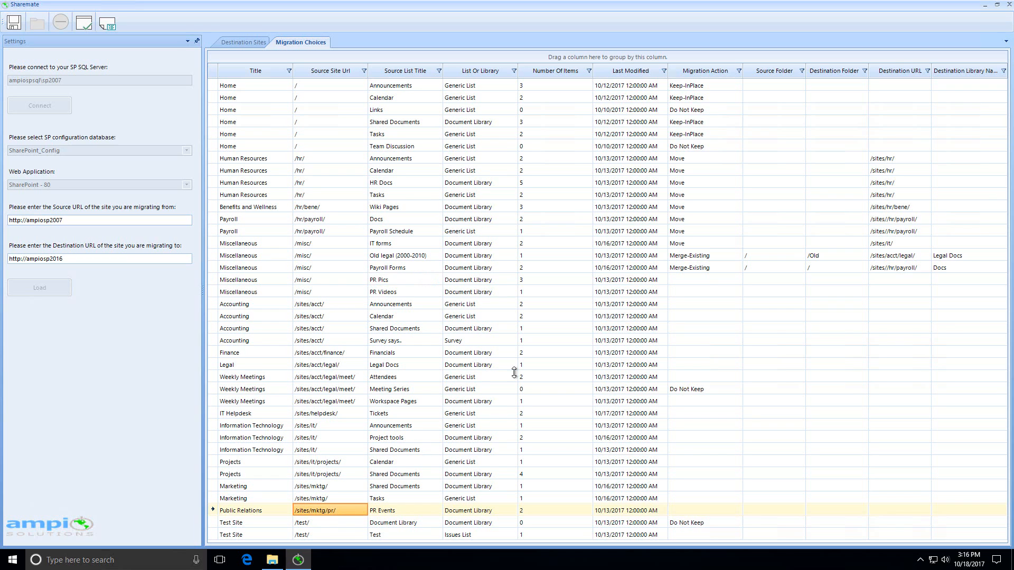
pyautogui.click(715, 280)
pyautogui.click(736, 279)
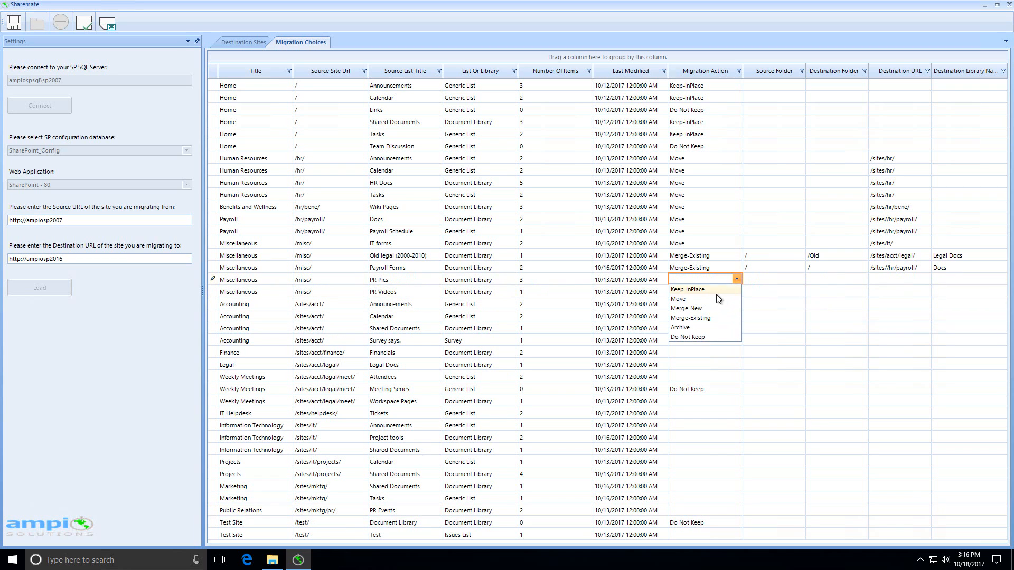
pyautogui.click(697, 309)
pyautogui.click(763, 279)
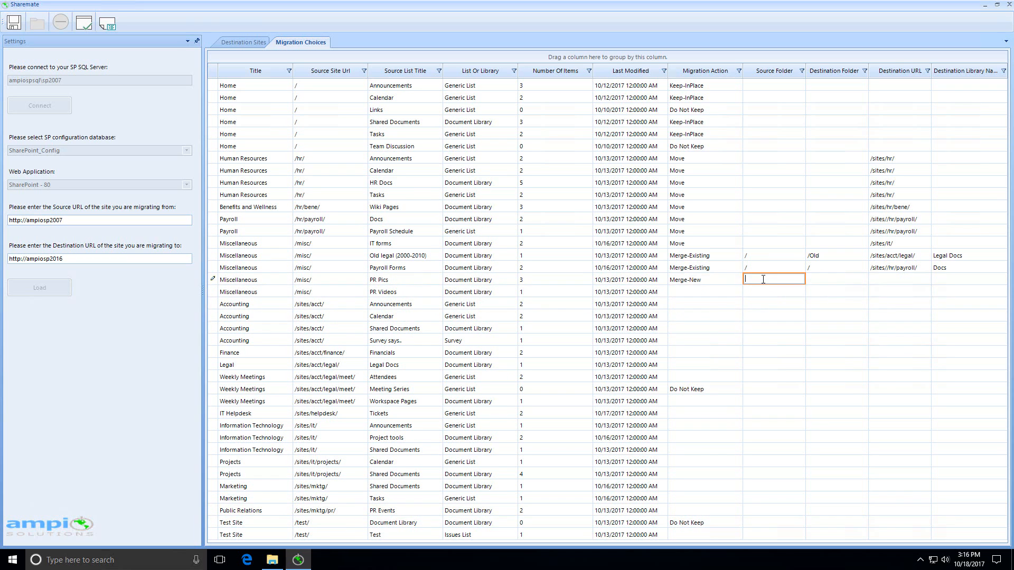
pyautogui.click(817, 280)
pyautogui.write('/Pictures')
# Set the destination URL of the PR Pics library to /sites/mktg/pr/.
pyautogui.click(877, 280)
pyautogui.scroll(-3, 918, 317)
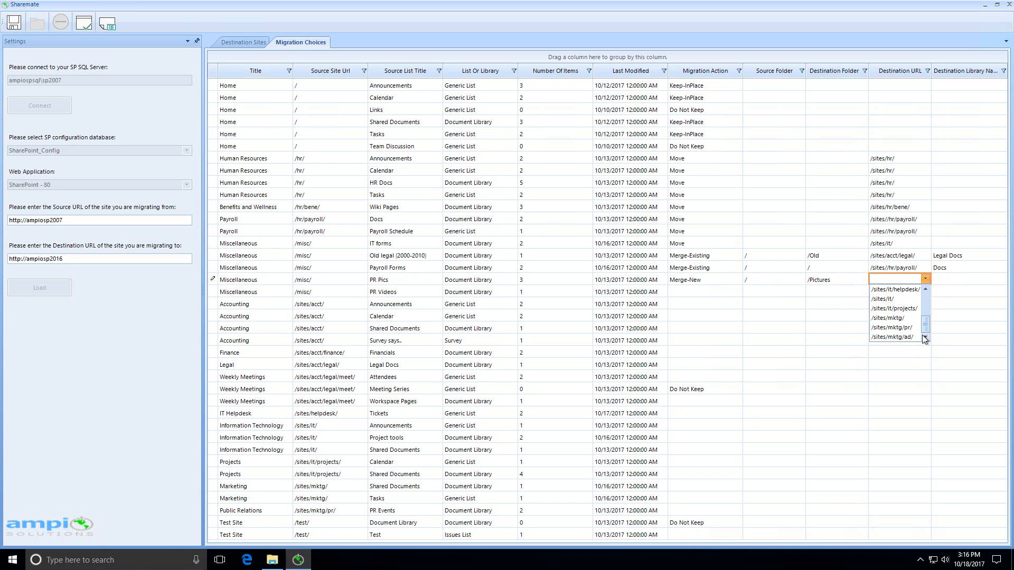
pyautogui.click(912, 331)
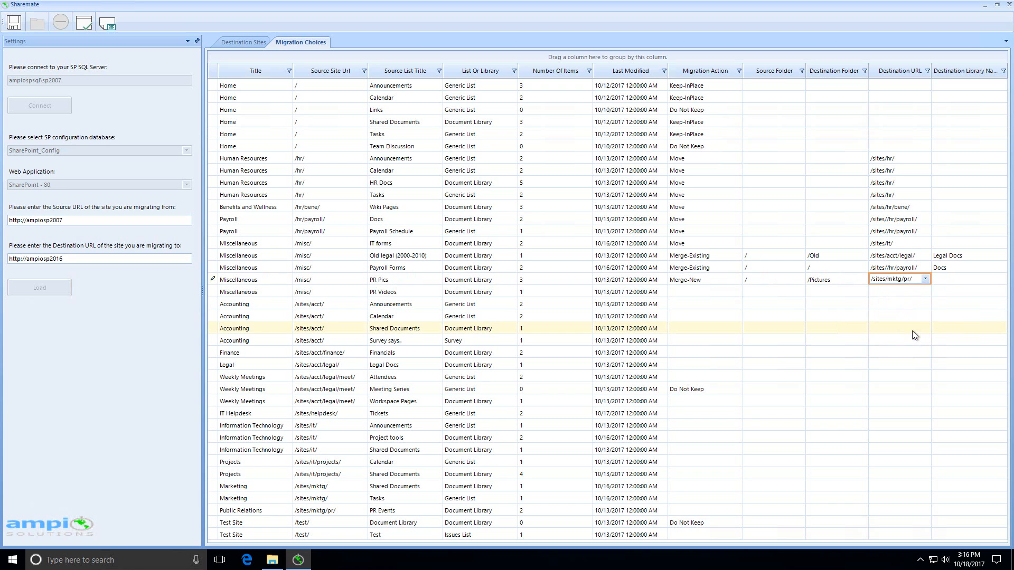
# Set the destination library name of the Miscellaneous PR Pics library to Media.
pyautogui.click(943, 280)
pyautogui.write('MEdia')
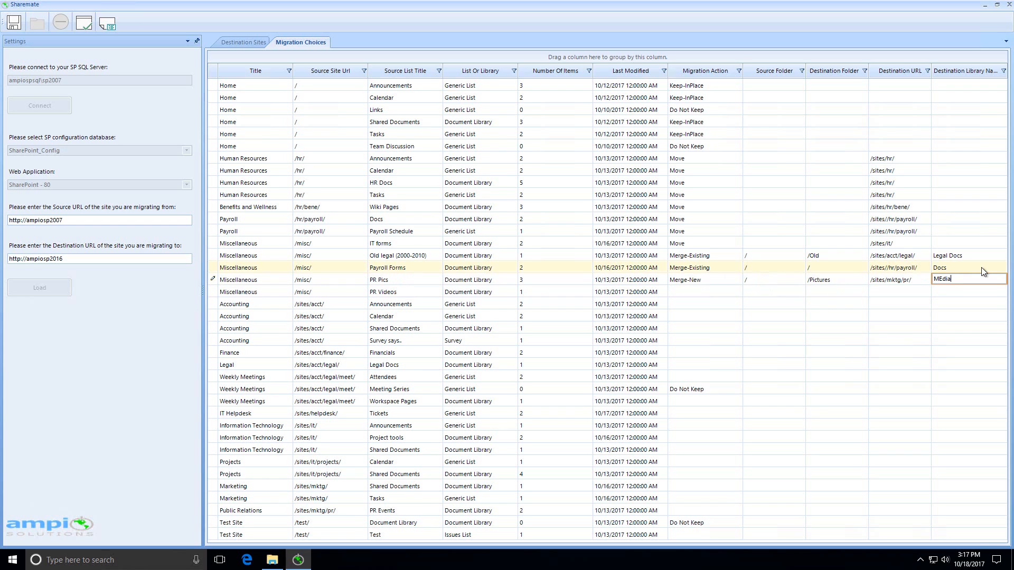
pyautogui.press('BackSpace')
pyautogui.press('BackSpace')
pyautogui.press('BackSpace')
pyautogui.press('BackSpace')
pyautogui.write('edia')
pyautogui.press('Return')
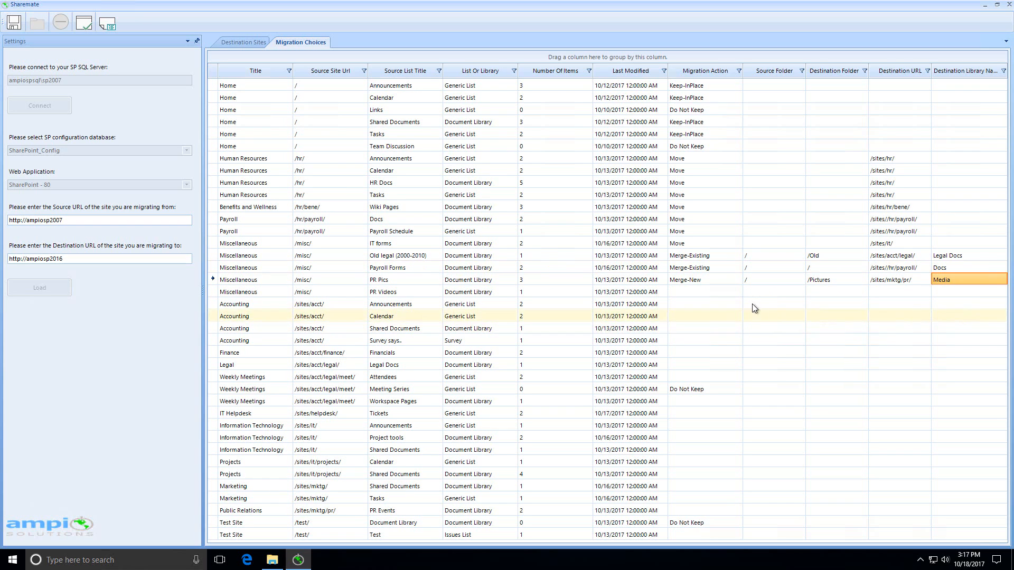
# Set the Miscellaneous PR Videos library to Merge-Existing with source folder / and destination folder /Videos.
pyautogui.click(723, 291)
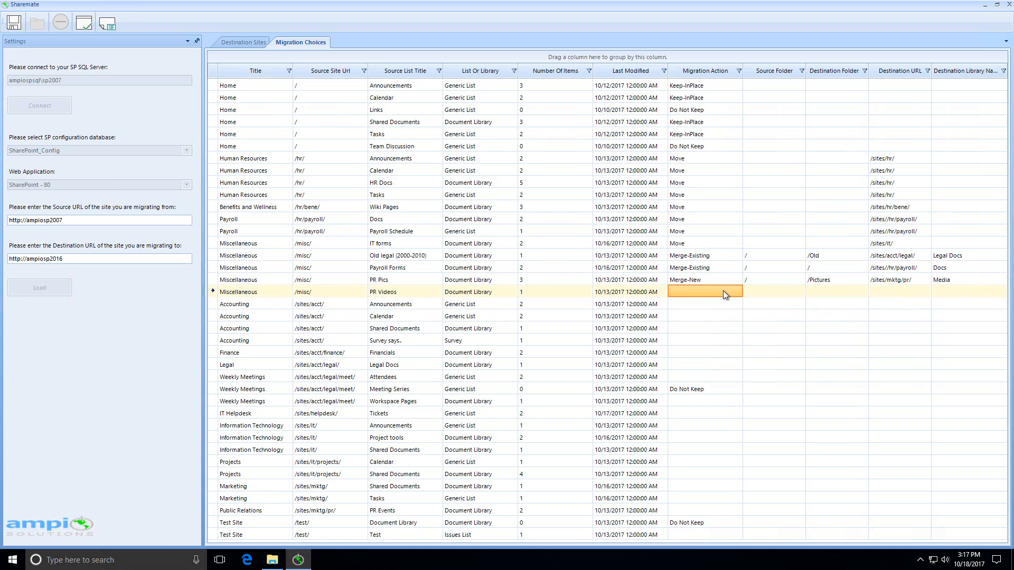
pyautogui.click(727, 293)
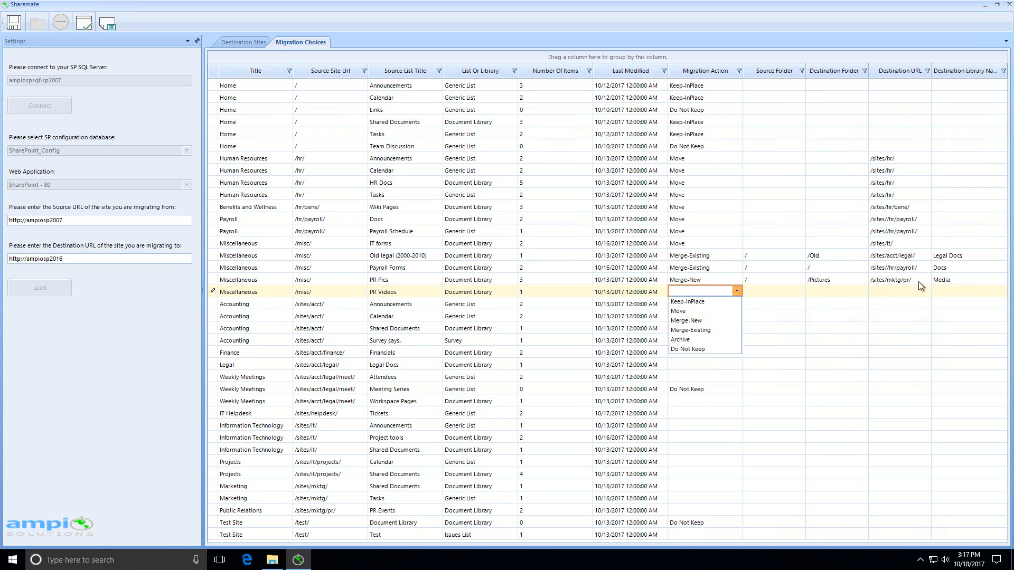
pyautogui.click(697, 331)
pyautogui.click(759, 293)
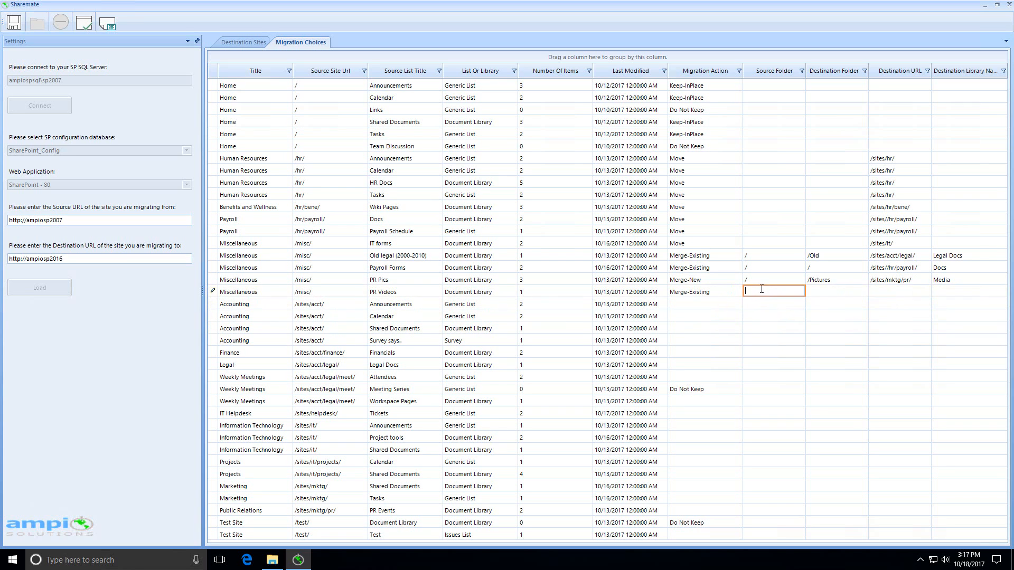
pyautogui.press('Tab')
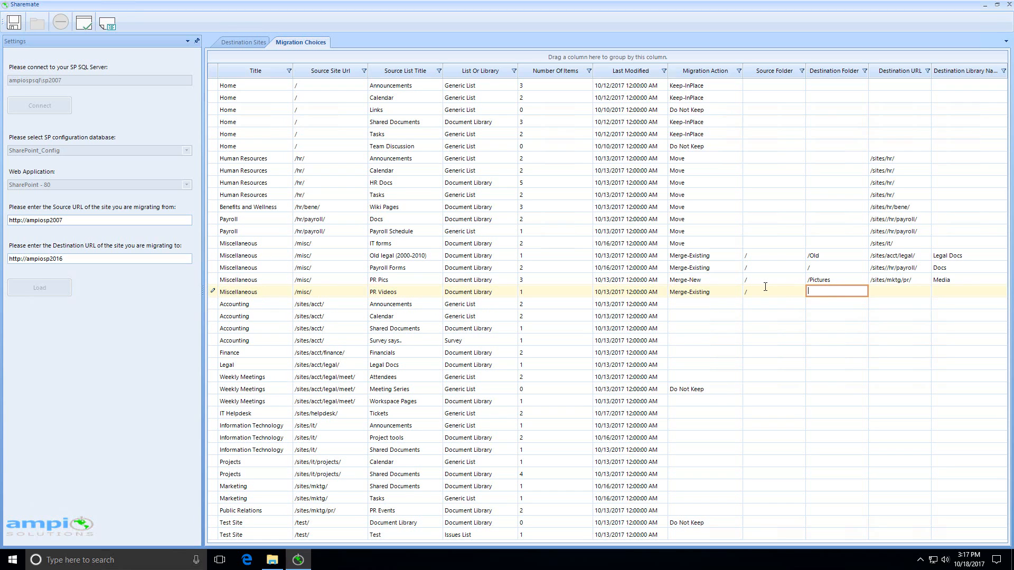
pyautogui.write('/Videos')
pyautogui.press('Tab')
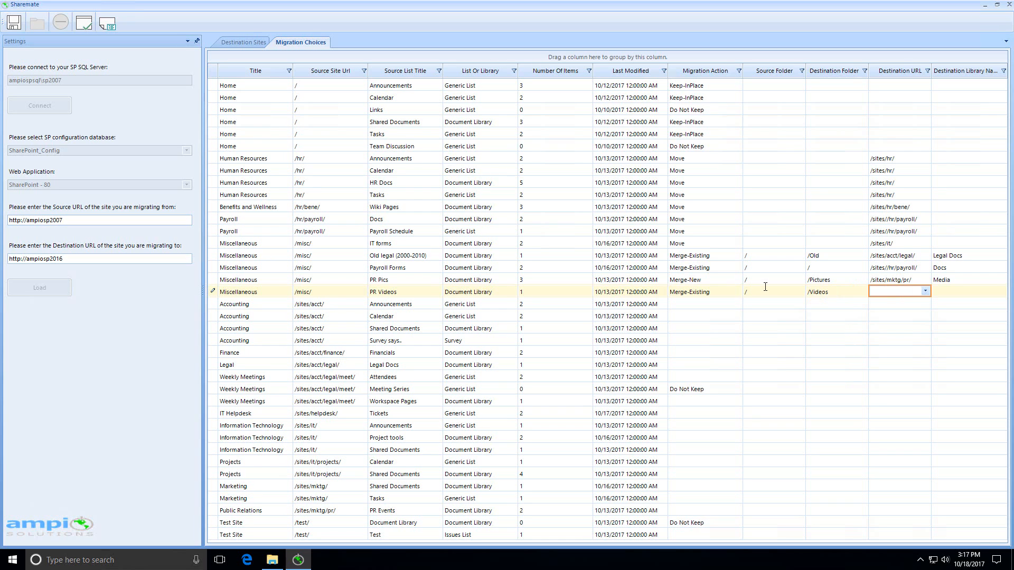
# Give the PR Videos library the destination URL /sites/mktg/pr/ and destination library name Media.
pyautogui.click(925, 291)
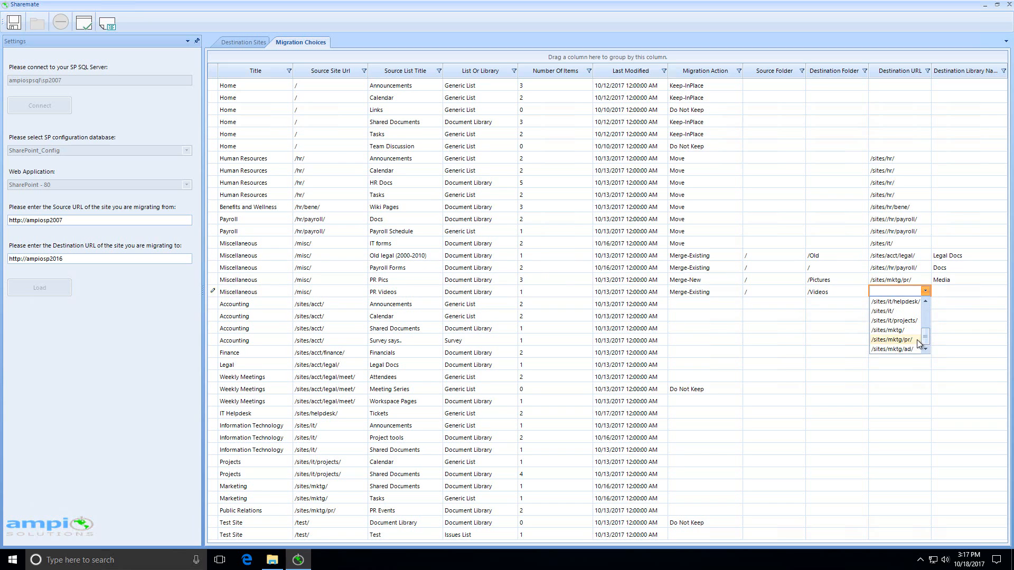
pyautogui.click(916, 340)
pyautogui.click(963, 290)
pyautogui.write('Media')
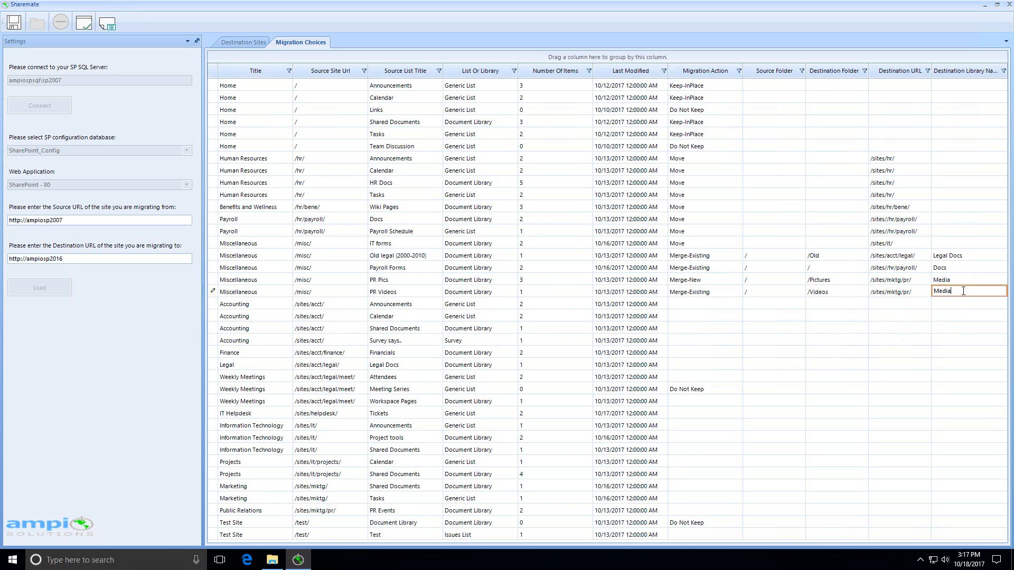
pyautogui.press('Return')
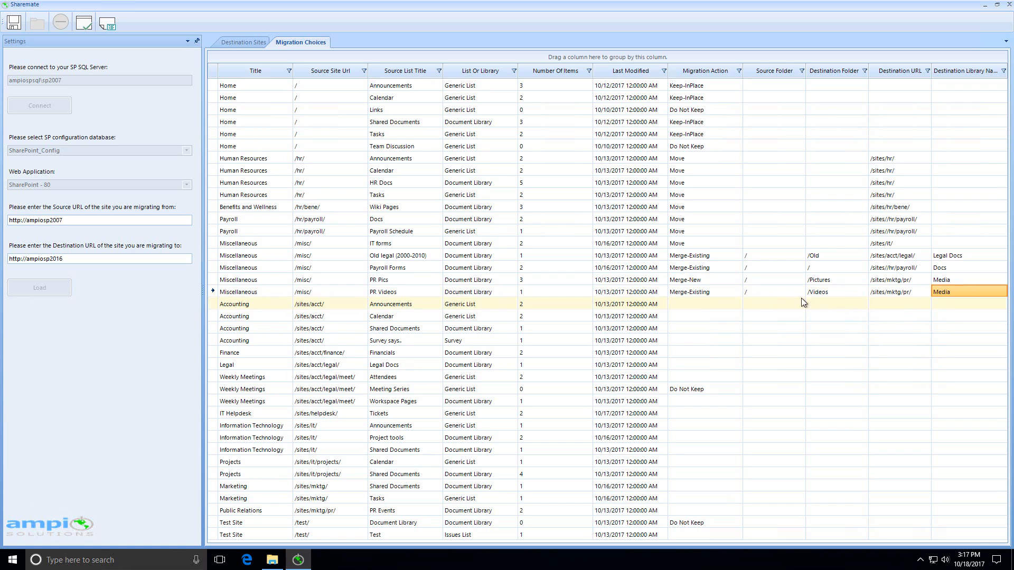
# Set the migration action of Accounting's Announcements, Calendar, Shared Documents and survey to Keep-InPlace.
pyautogui.click(700, 301)
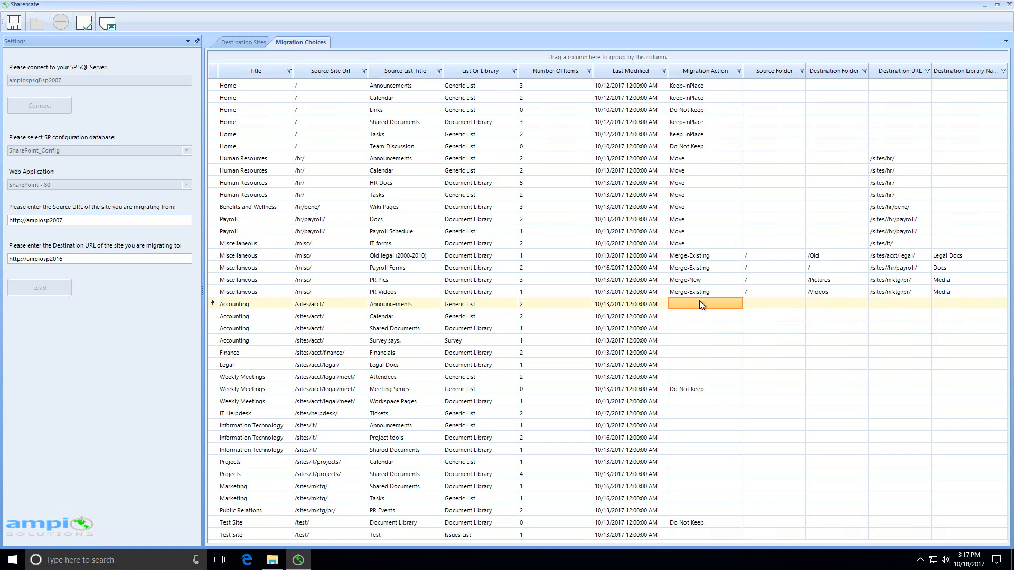
pyautogui.click(699, 301)
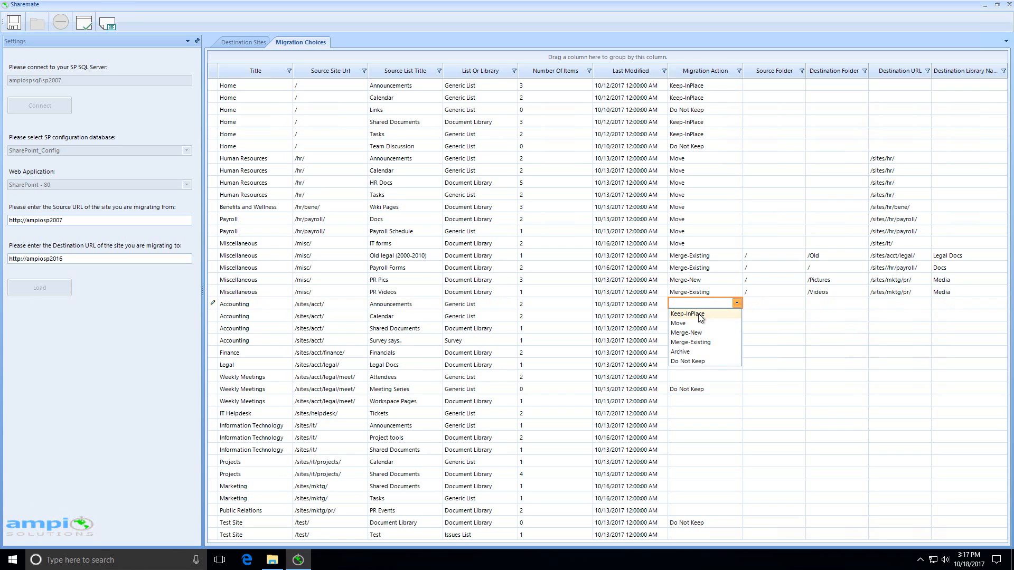
pyautogui.click(699, 314)
pyautogui.click(706, 315)
pyautogui.click(704, 326)
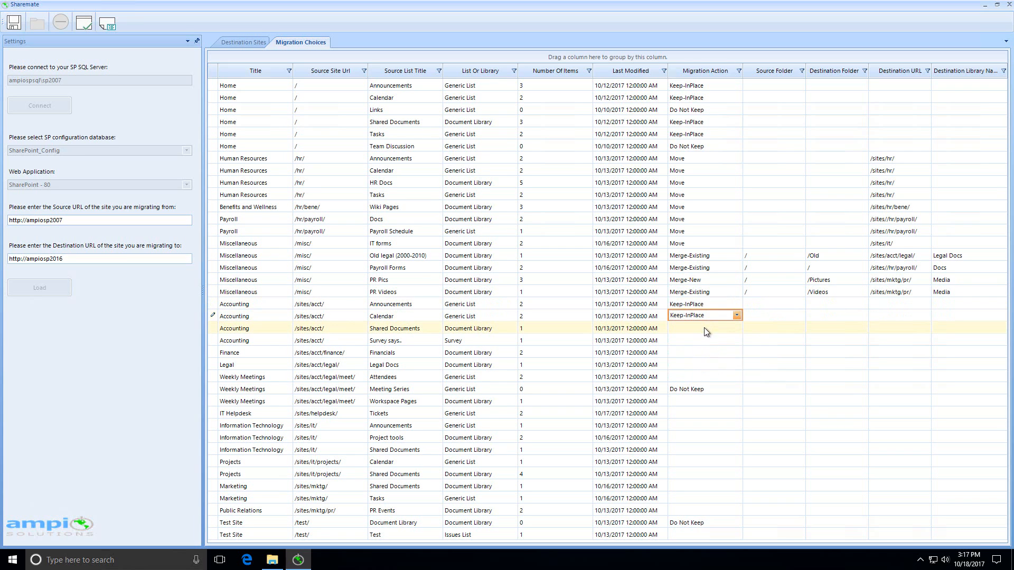
pyautogui.click(705, 329)
pyautogui.click(696, 339)
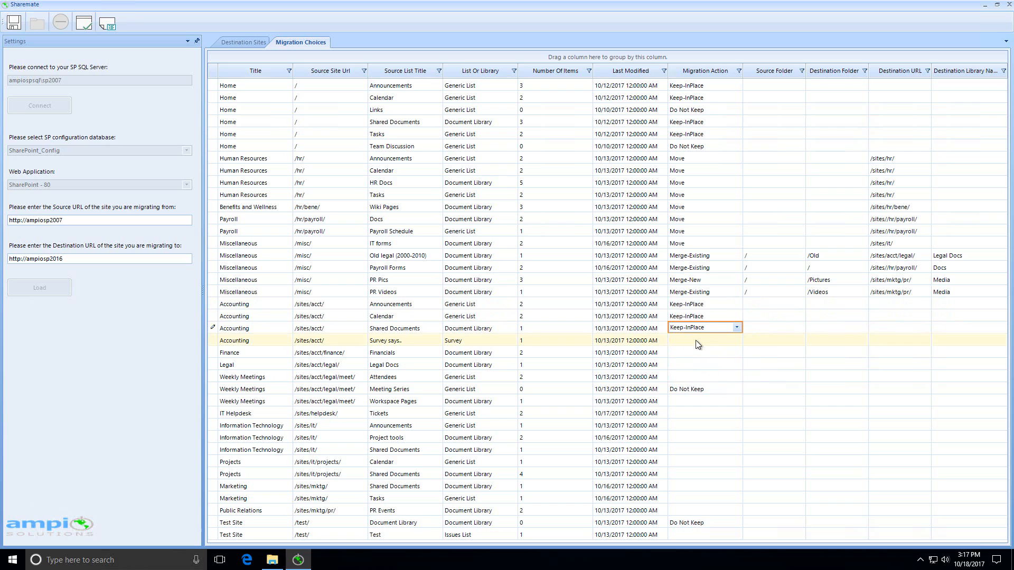
pyautogui.click(695, 340)
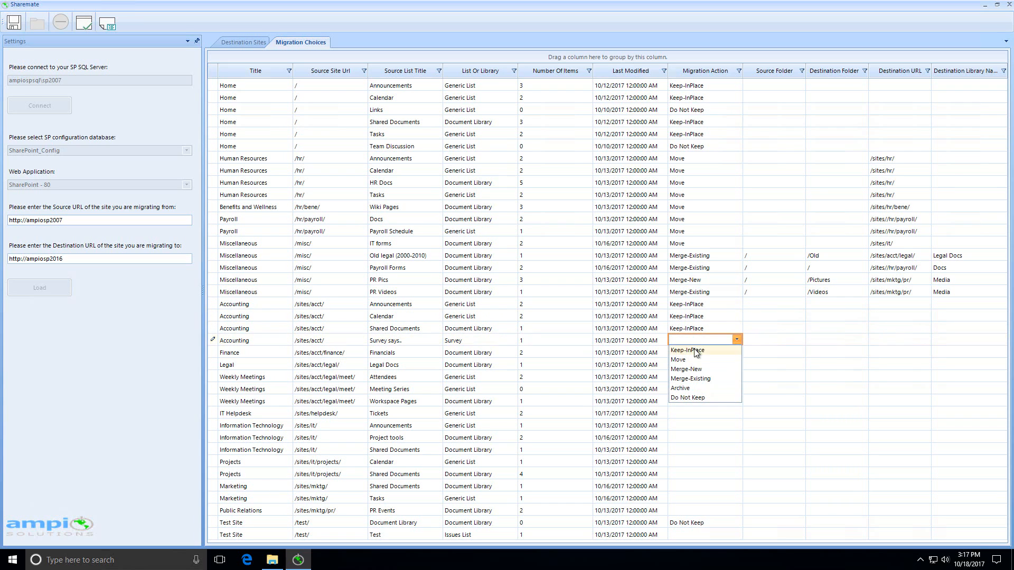
pyautogui.click(694, 348)
# Set the Finance Financials and Legal Legal Docs libraries to Keep-InPlace.
pyautogui.click(694, 351)
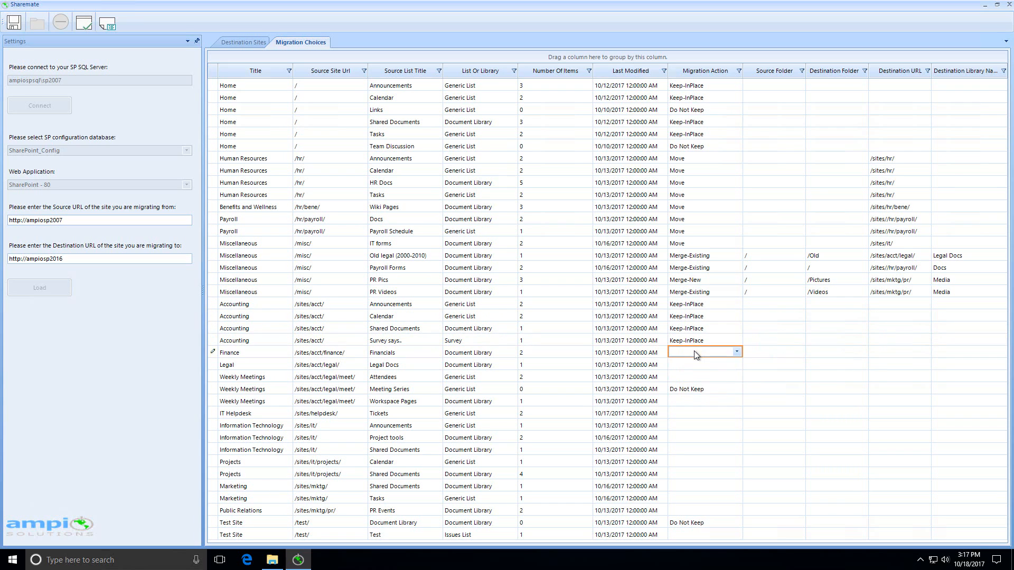
pyautogui.click(735, 353)
pyautogui.click(721, 364)
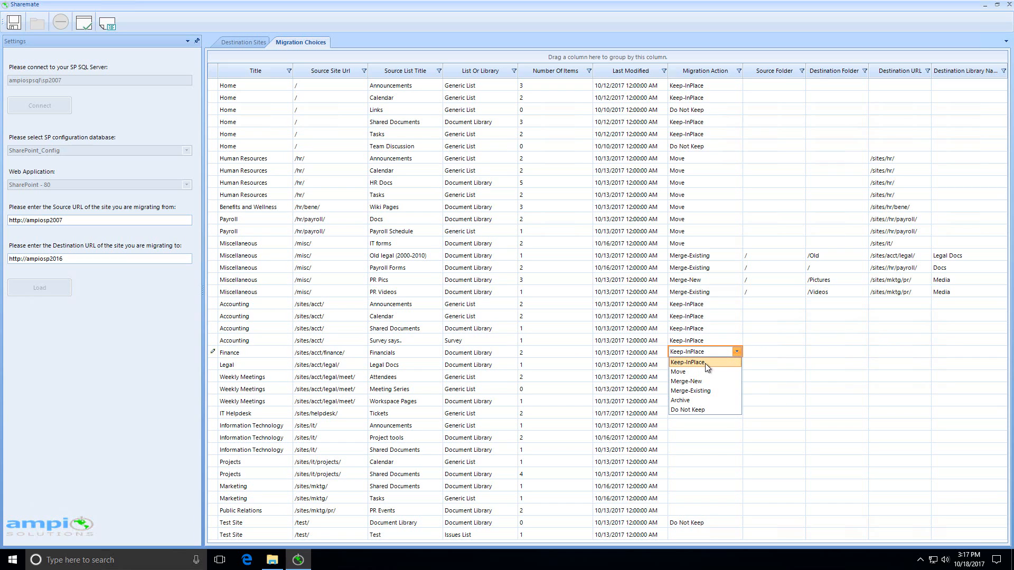
pyautogui.click(698, 362)
pyautogui.click(689, 364)
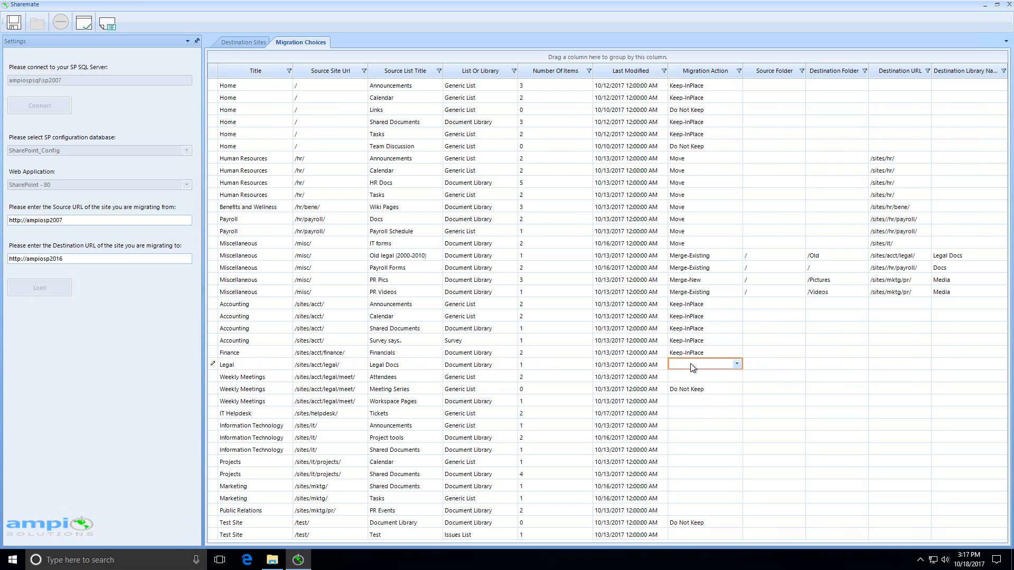
pyautogui.click(736, 364)
pyautogui.click(714, 375)
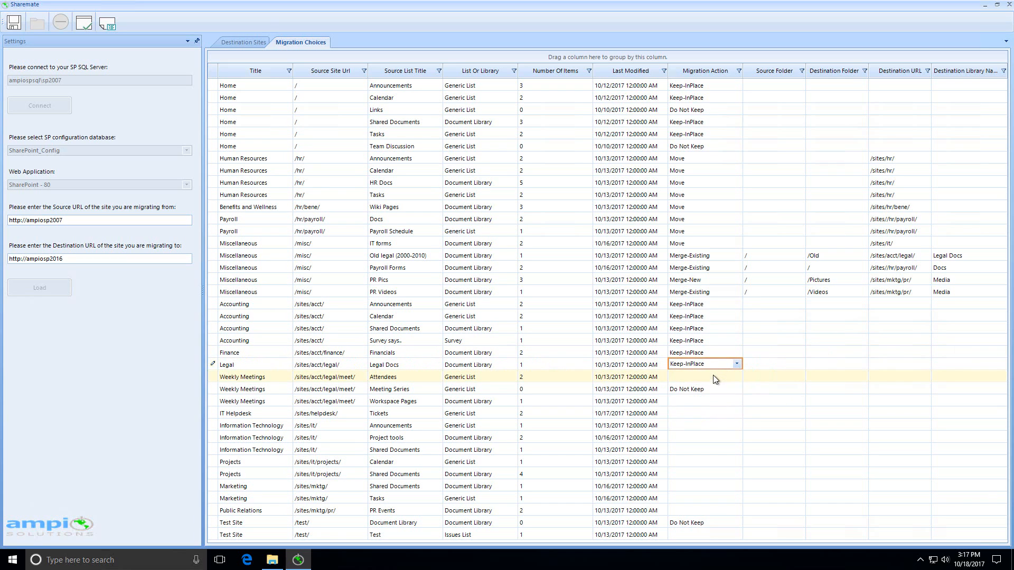
# Set the Weekly Meetings Attendees list and Workspace Pages library to Keep-InPlace.
pyautogui.click(712, 378)
pyautogui.click(726, 376)
pyautogui.click(715, 385)
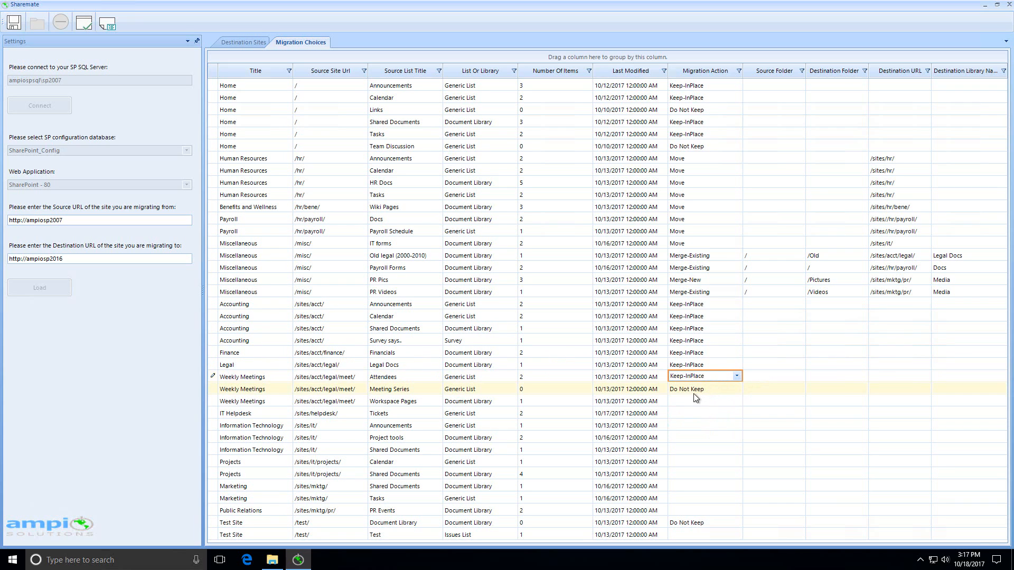
pyautogui.click(704, 400)
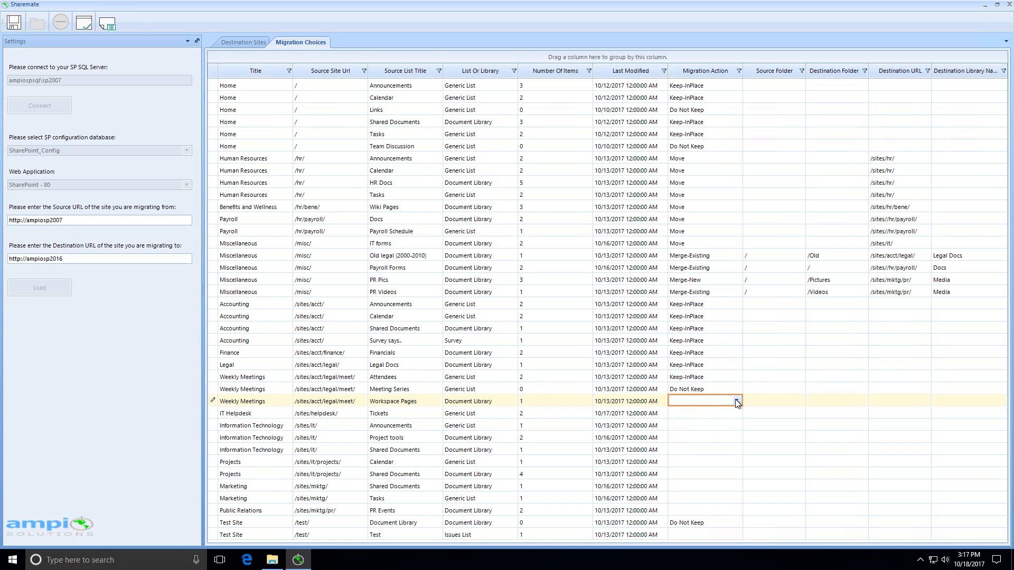
pyautogui.click(737, 402)
pyautogui.click(729, 411)
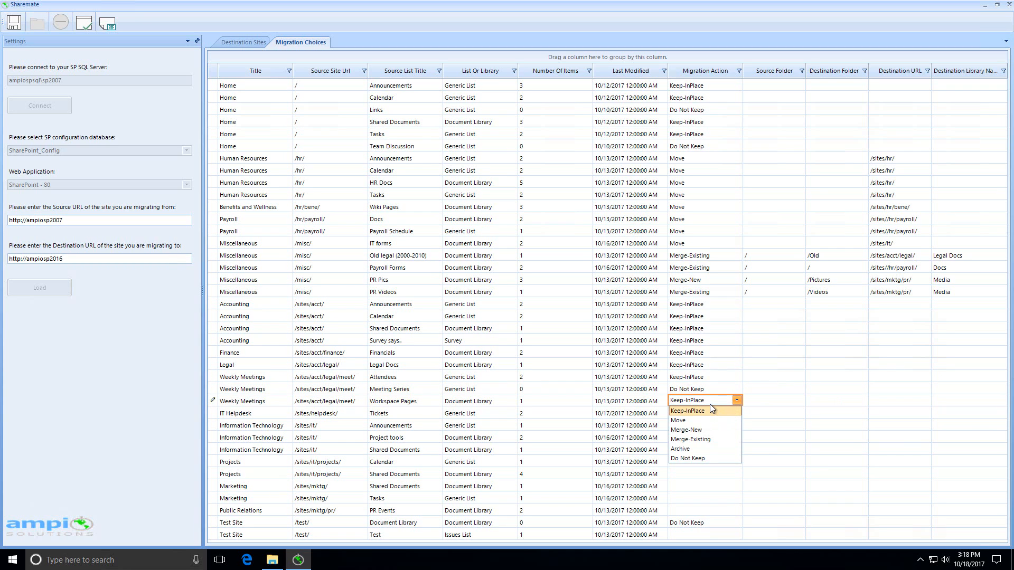
pyautogui.click(709, 404)
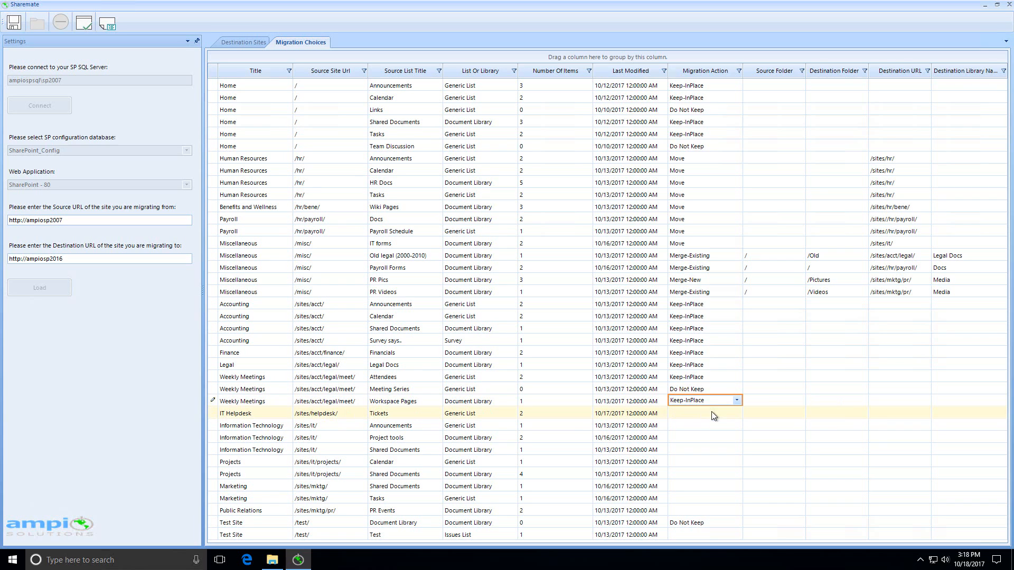
# Set the IT Helpdesk Tickets list to Move with destination URL /sites/it/helpdesk/.
pyautogui.click(711, 413)
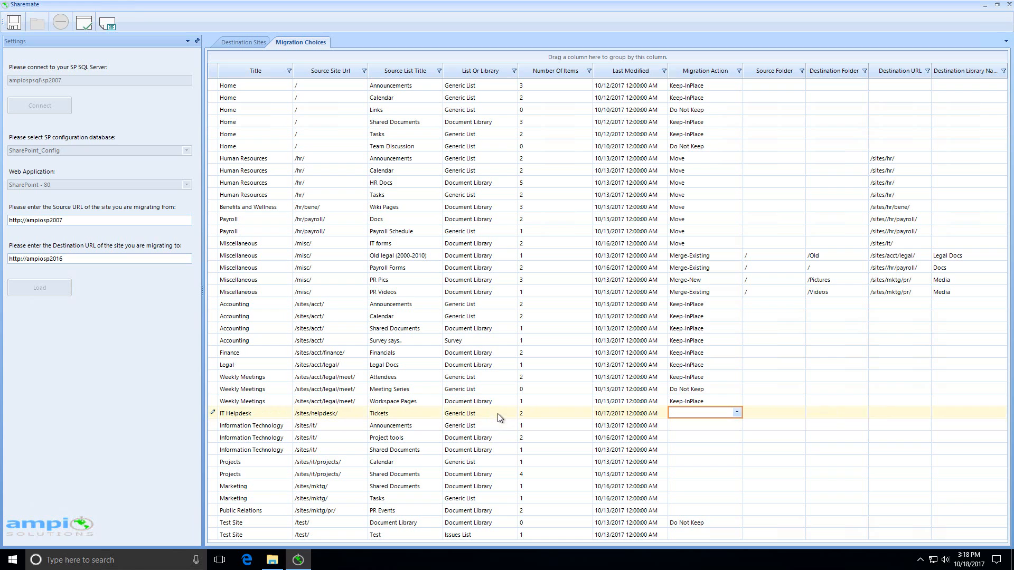
pyautogui.click(737, 413)
pyautogui.click(702, 432)
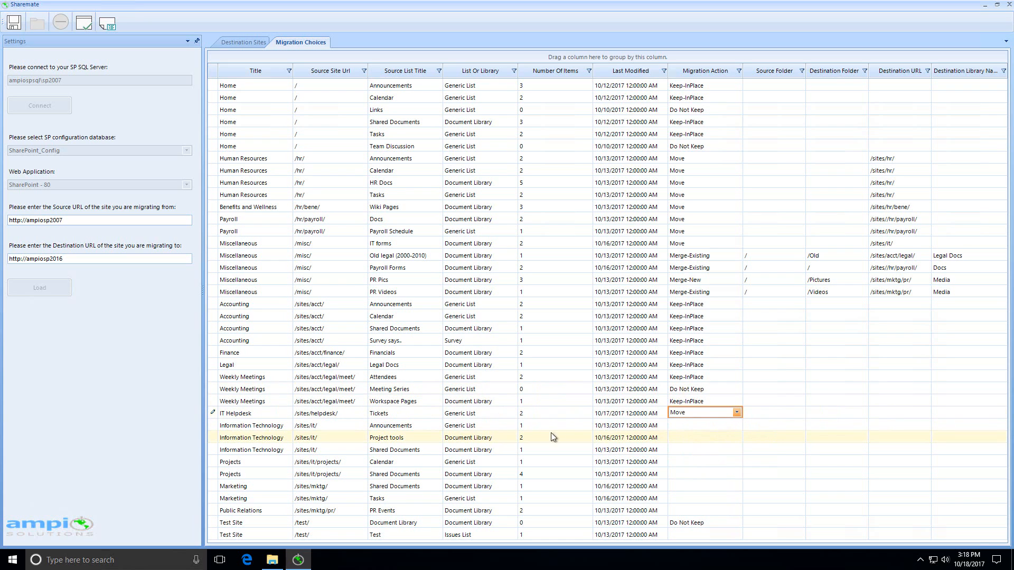
pyautogui.click(906, 413)
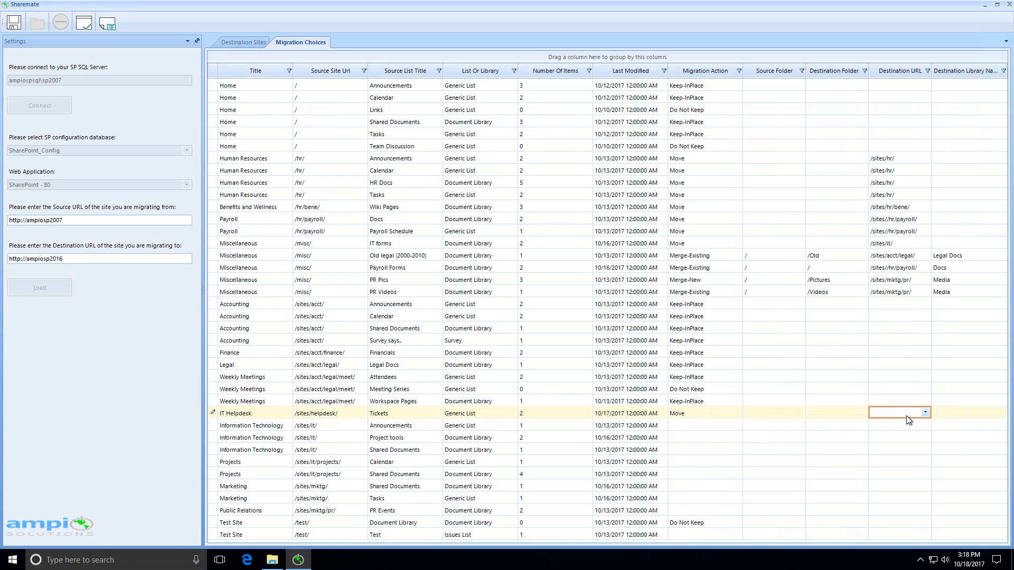
pyautogui.click(907, 413)
pyautogui.moveTo(928, 435); pyautogui.dragTo(928, 451)
pyautogui.click(895, 444)
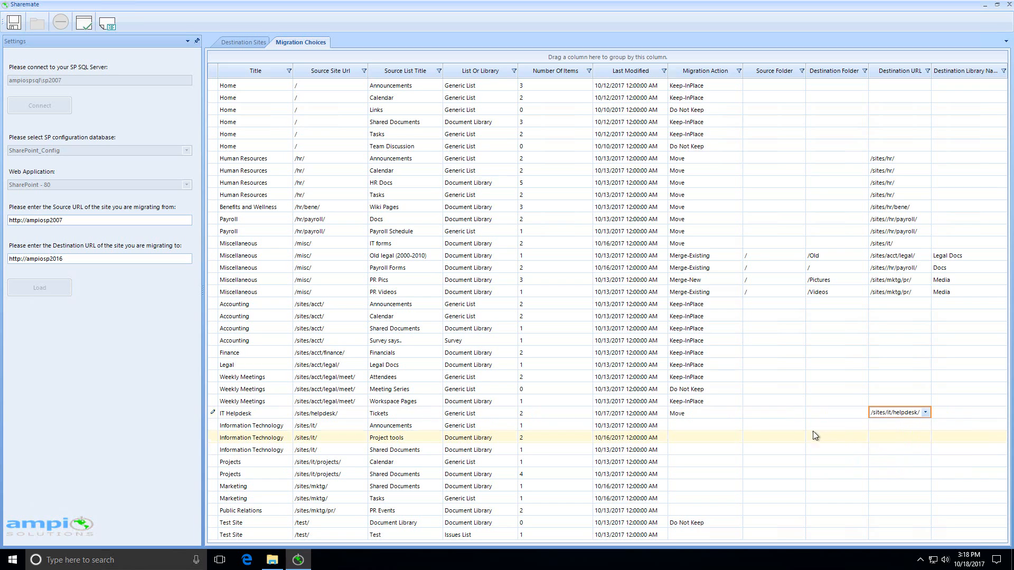
# Set the migration action of the Information Technology Announcements list to Keep-InPlace.
pyautogui.click(697, 429)
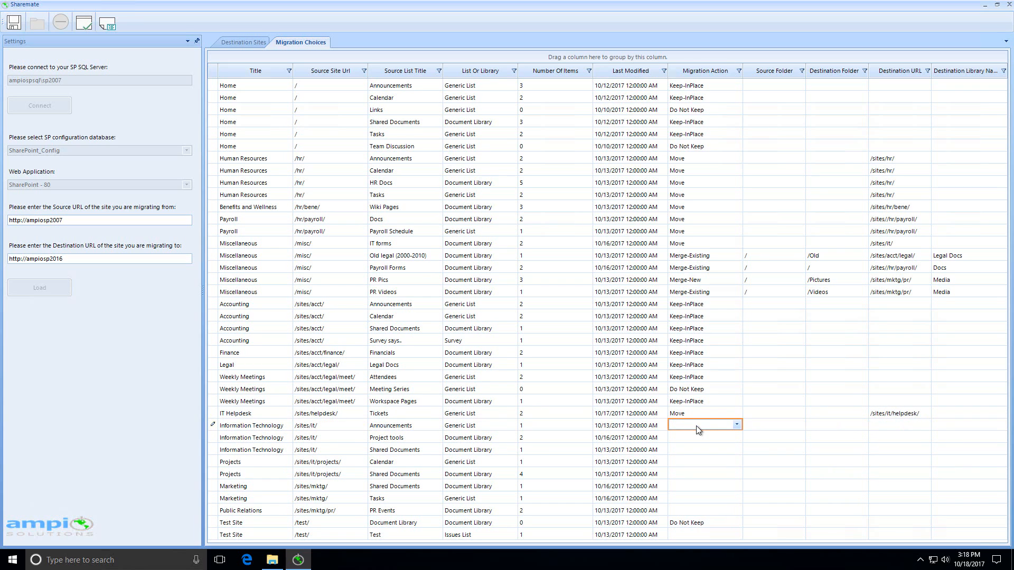
pyautogui.click(739, 424)
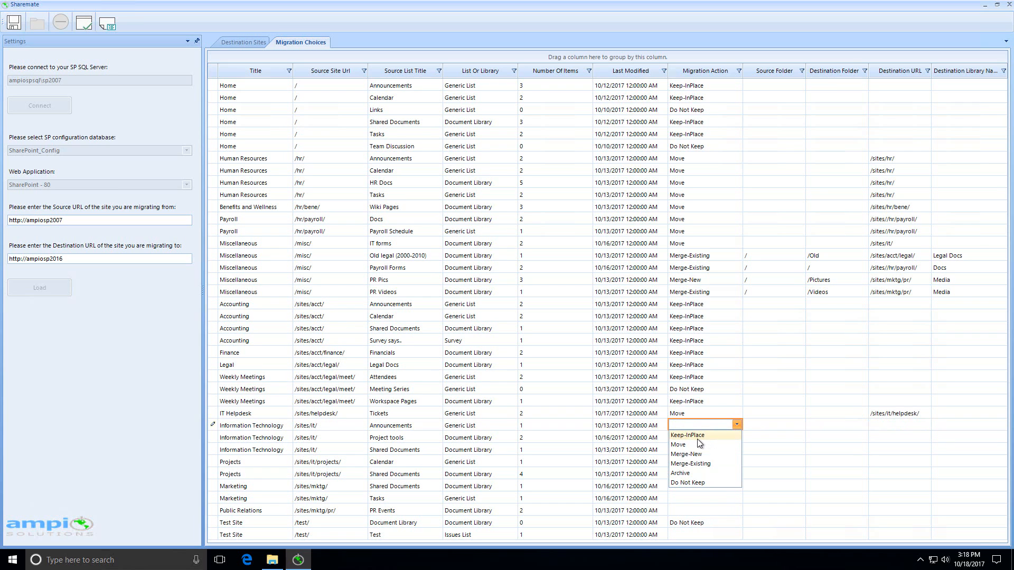
pyautogui.click(697, 437)
pyautogui.click(697, 440)
pyautogui.click(696, 441)
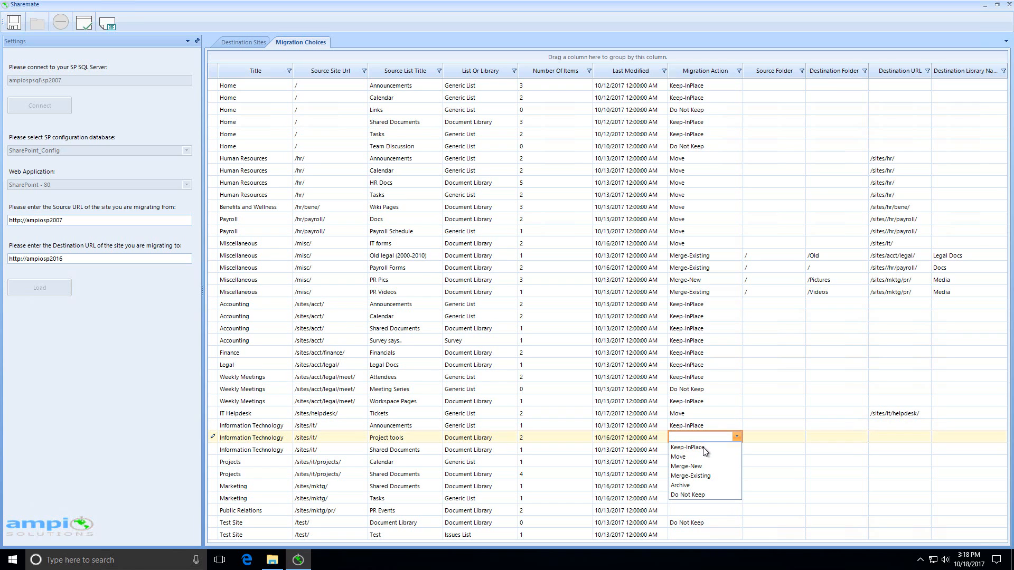
pyautogui.click(707, 439)
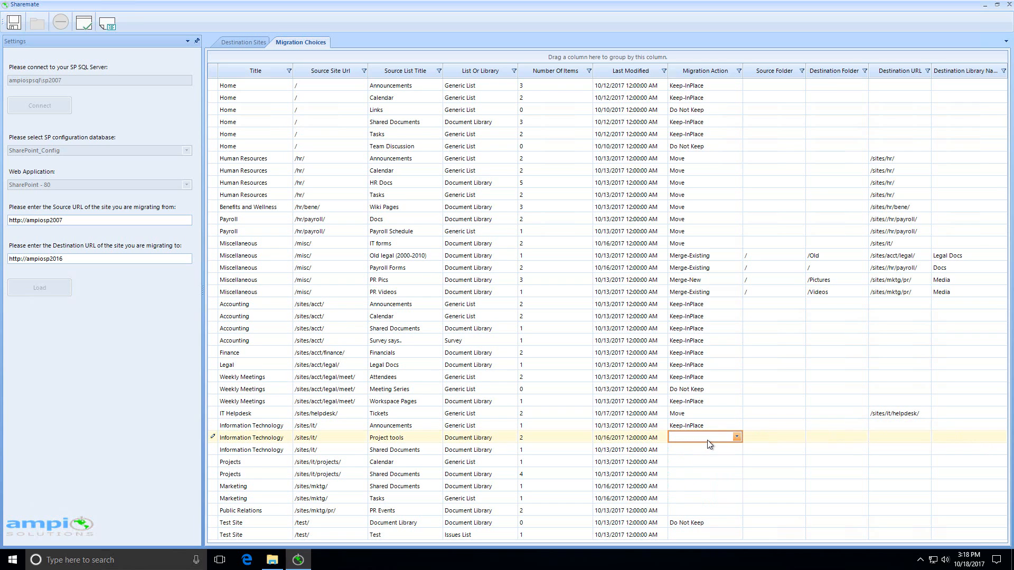
pyautogui.click(418, 439)
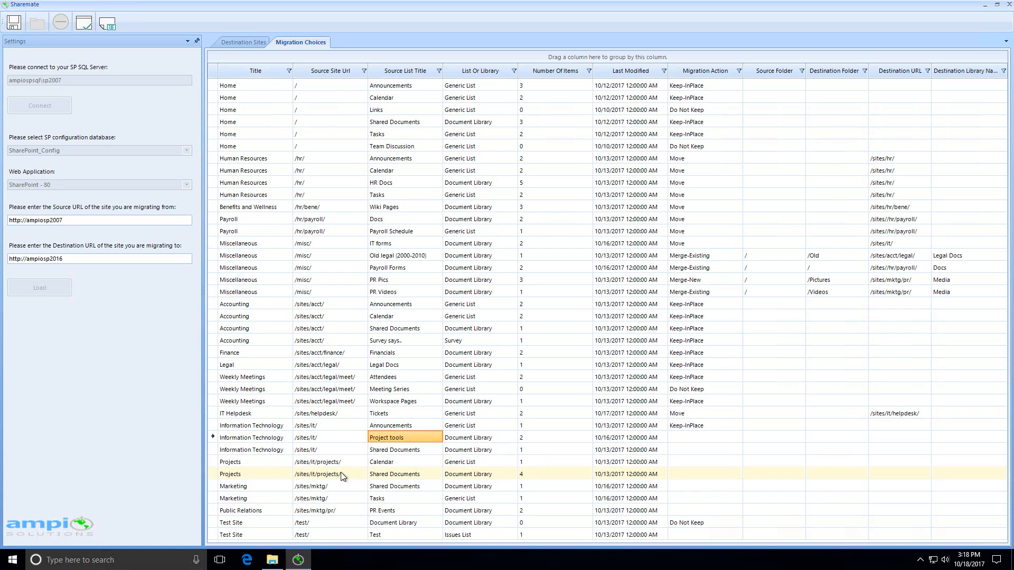
# Set the Information Technology Project tools library to Move with destination URL /sites/it/projects/.
pyautogui.click(713, 437)
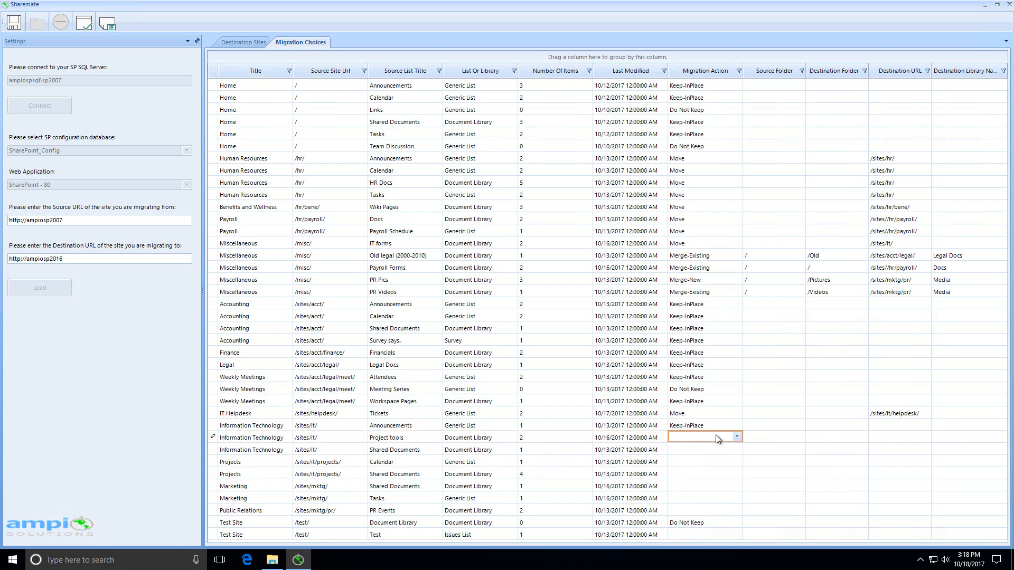
pyautogui.click(735, 437)
pyautogui.click(721, 449)
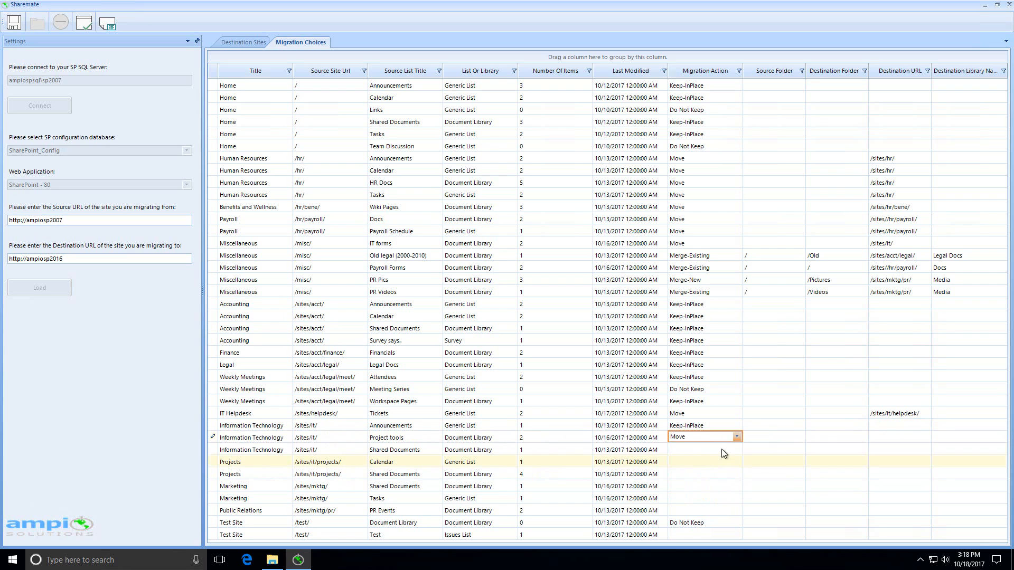
pyautogui.click(888, 435)
pyautogui.moveTo(925, 450); pyautogui.dragTo(914, 486)
pyautogui.click(912, 481)
# Set the migration action of the Information Technology Shared Documents library to Keep-InPlace.
pyautogui.click(673, 449)
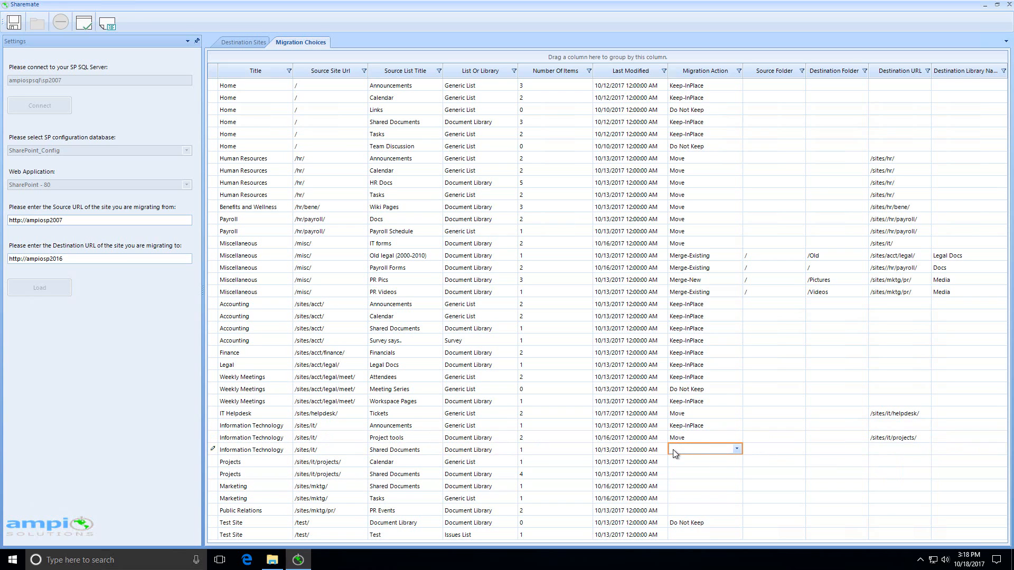
pyautogui.click(684, 450)
pyautogui.click(692, 460)
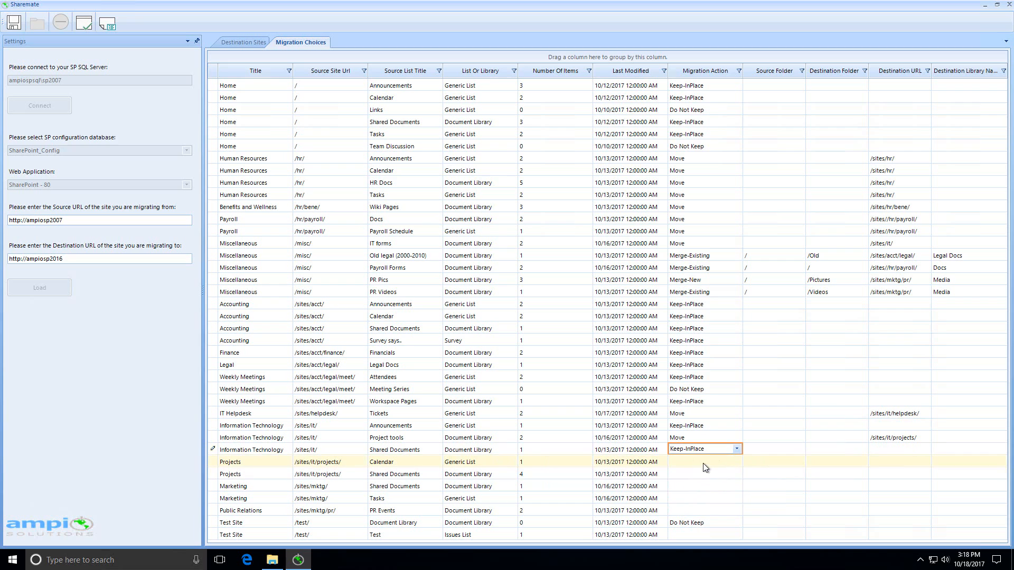
# Set the Projects Calendar list and Shared Documents library to Keep-InPlace.
pyautogui.click(702, 465)
pyautogui.click(702, 465)
pyautogui.click(700, 472)
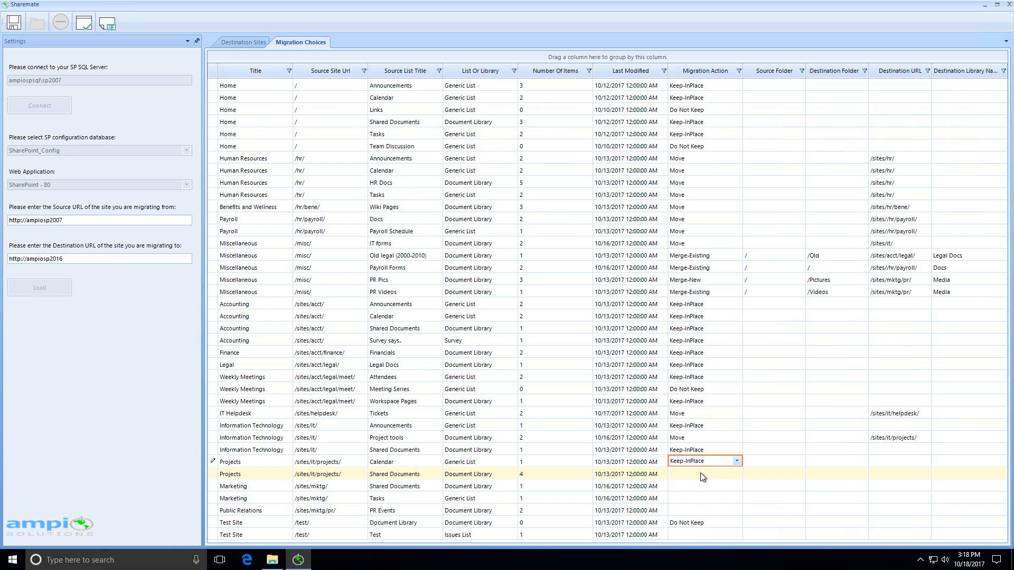
pyautogui.click(702, 474)
pyautogui.click(701, 474)
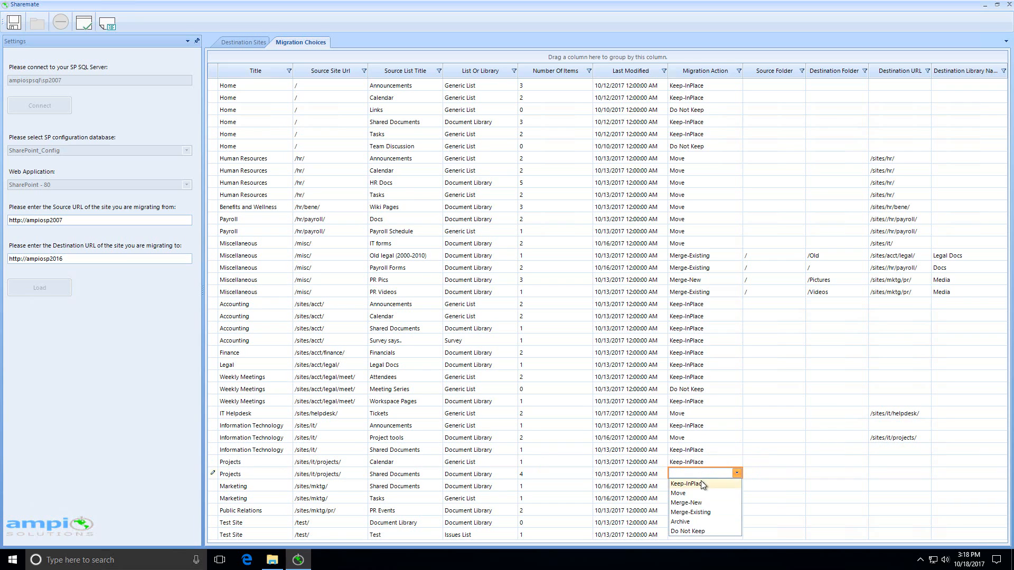
pyautogui.click(701, 481)
# Set the Marketing Shared Documents library, Marketing Tasks list and Public Relations PR Events library to Keep-InPlace.
pyautogui.click(701, 483)
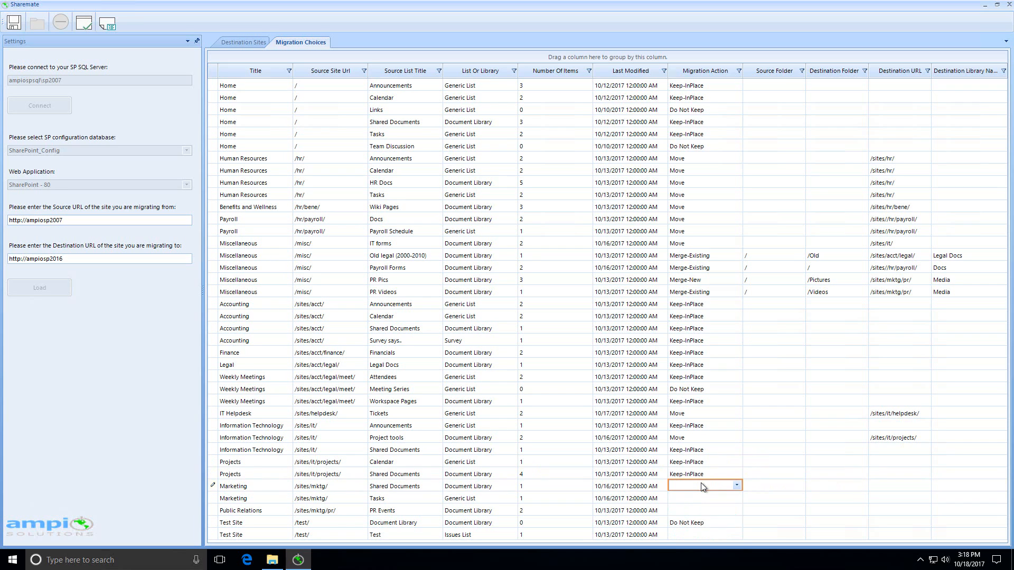
pyautogui.click(701, 483)
pyautogui.click(695, 500)
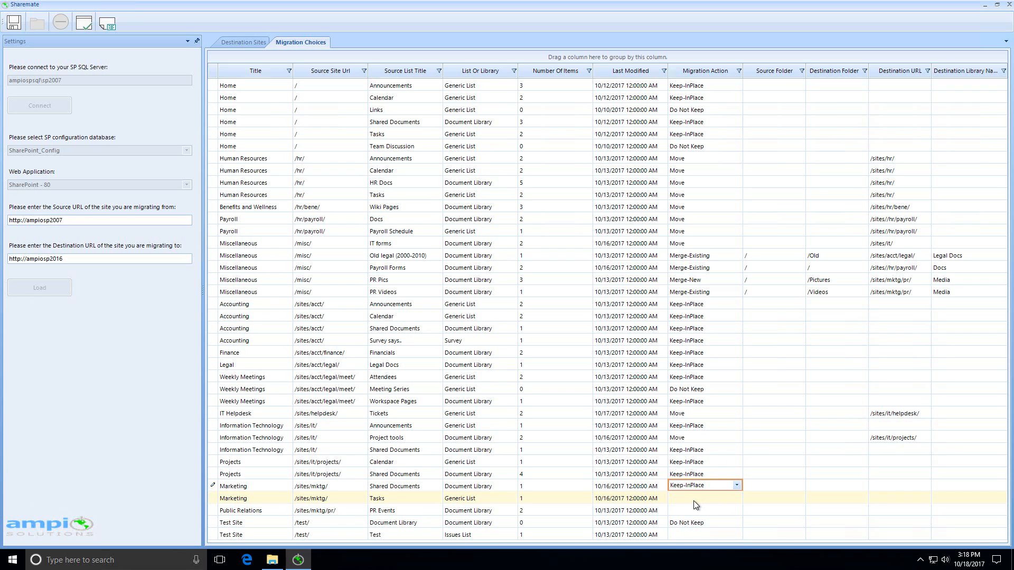
pyautogui.click(693, 501)
pyautogui.click(692, 443)
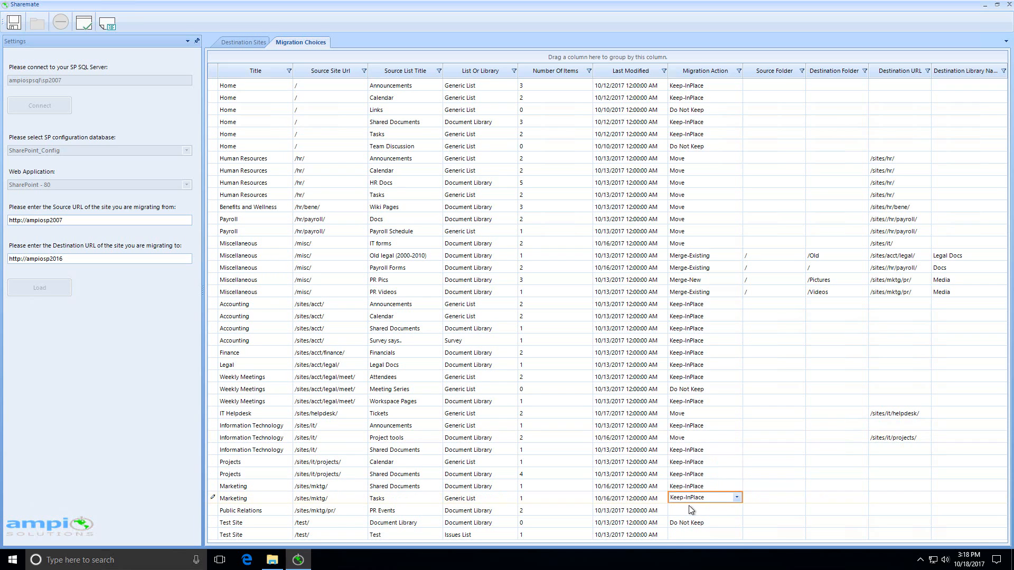
pyautogui.click(688, 507)
pyautogui.click(689, 453)
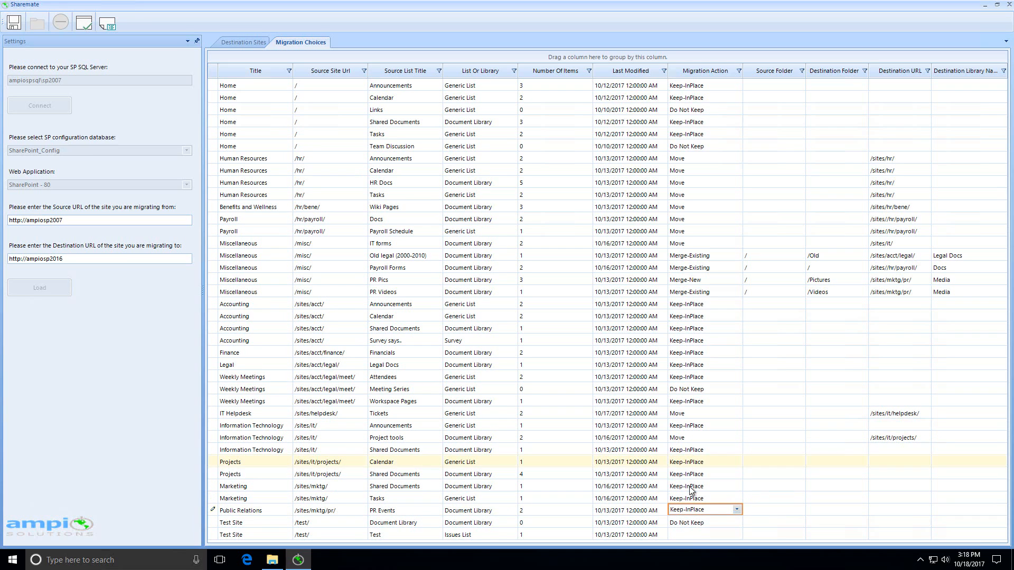
# Set the migration action of the Test Site's Test issues list to Do Not Keep.
pyautogui.click(686, 537)
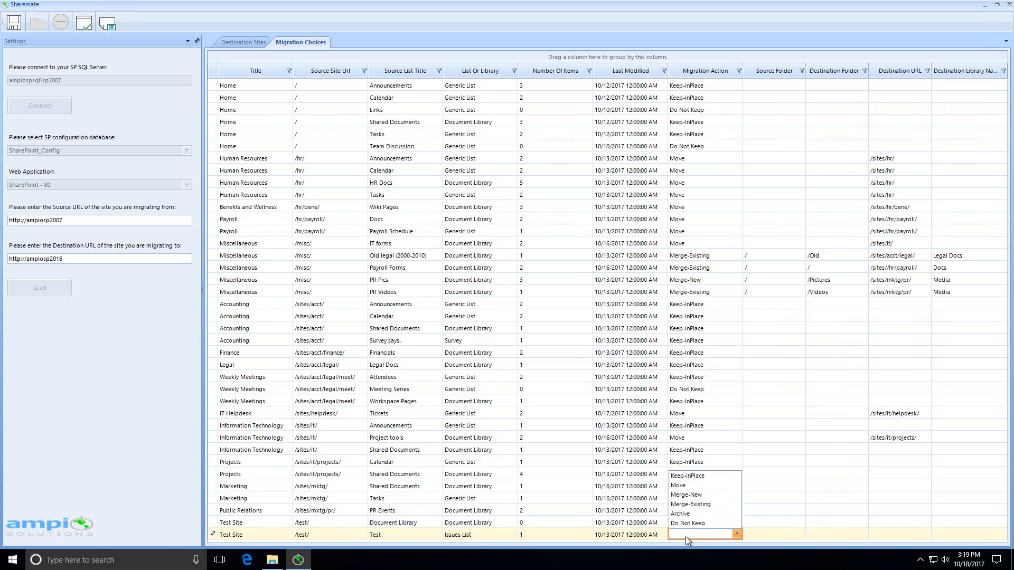
pyautogui.click(686, 536)
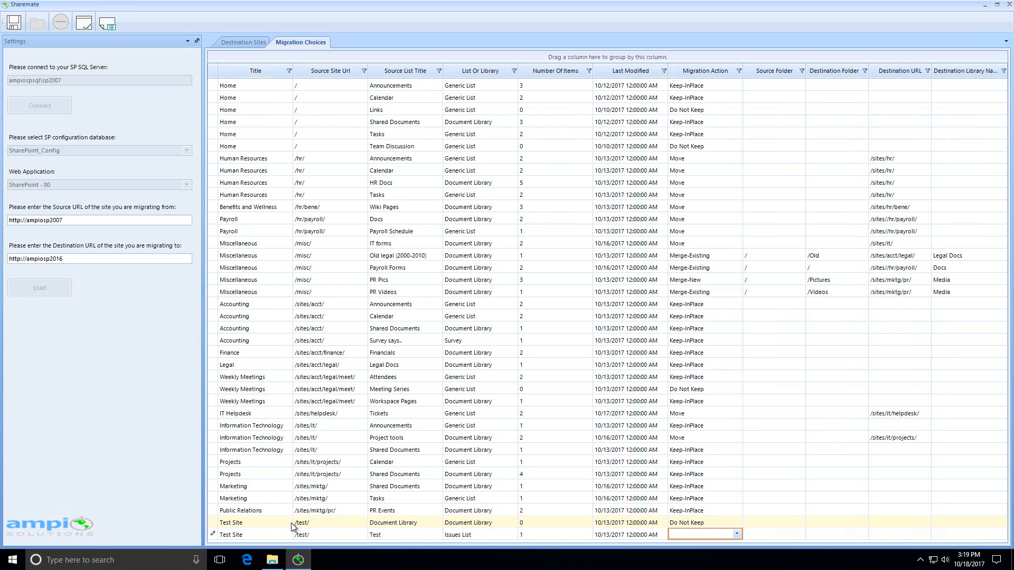
pyautogui.click(736, 535)
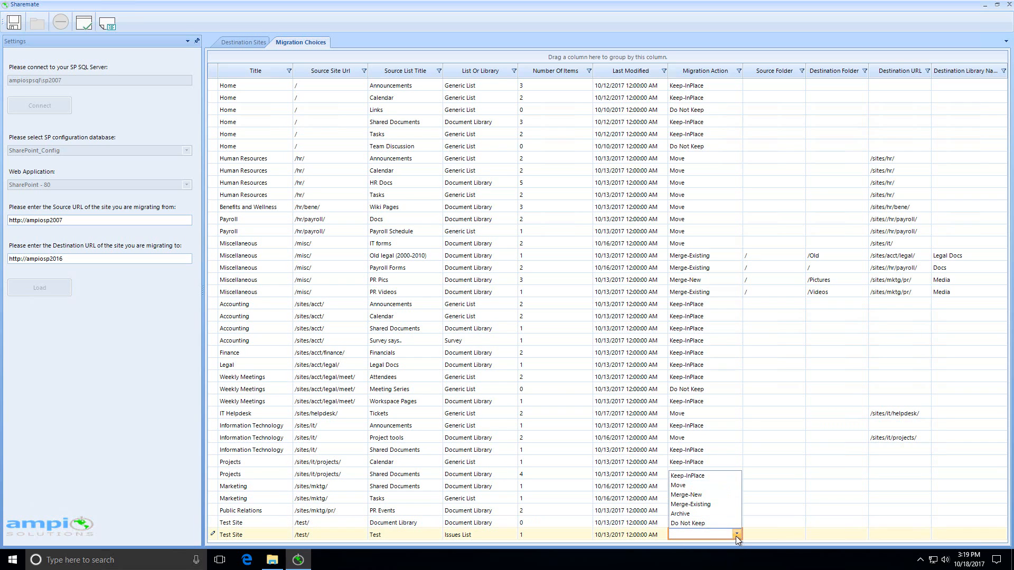
pyautogui.click(691, 524)
pyautogui.click(710, 511)
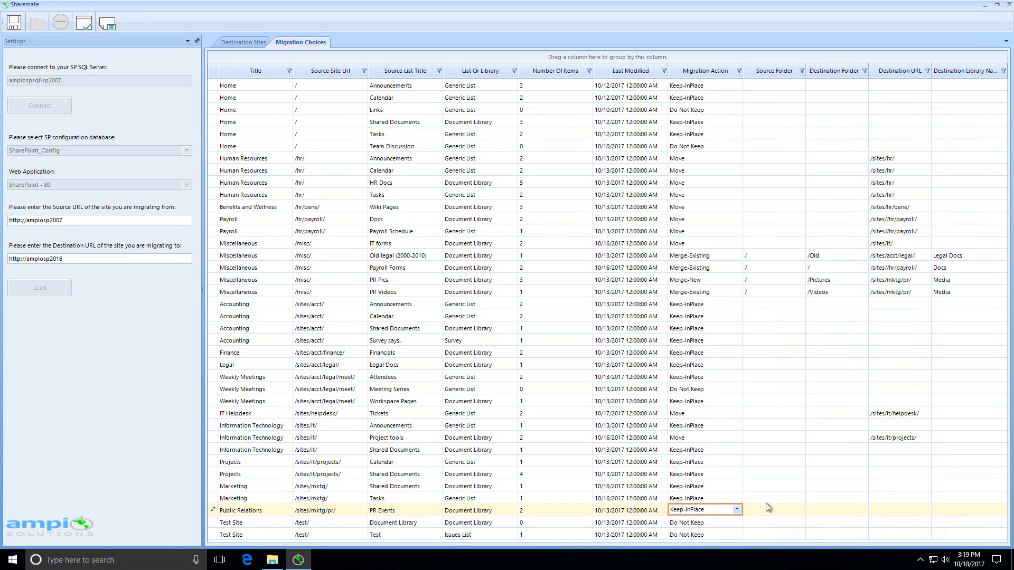
pyautogui.click(798, 425)
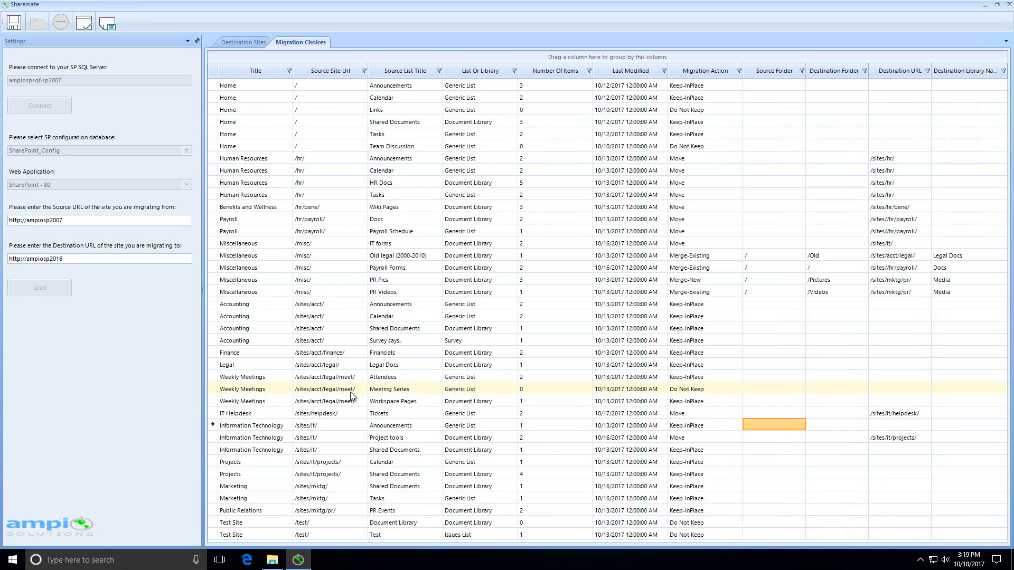
# Validate the migration plan and check the destination sites list against the migration choices.
pyautogui.click(84, 24)
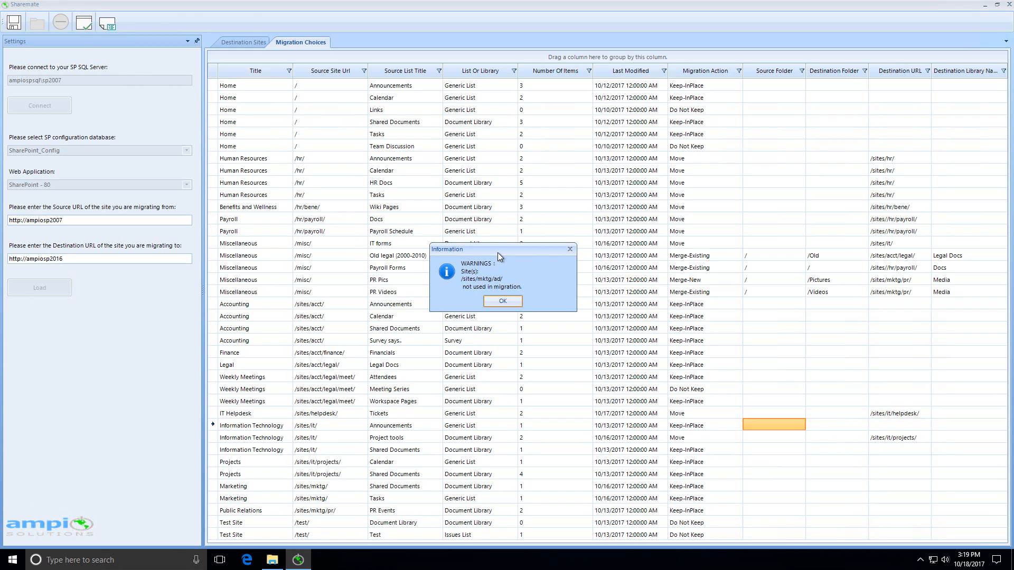
pyautogui.click(490, 299)
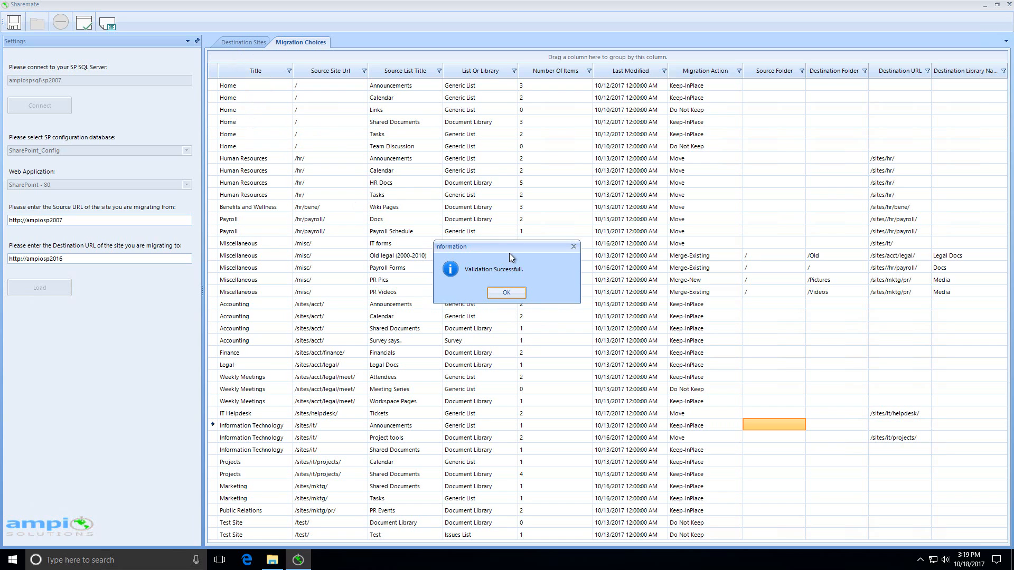
pyautogui.click(505, 293)
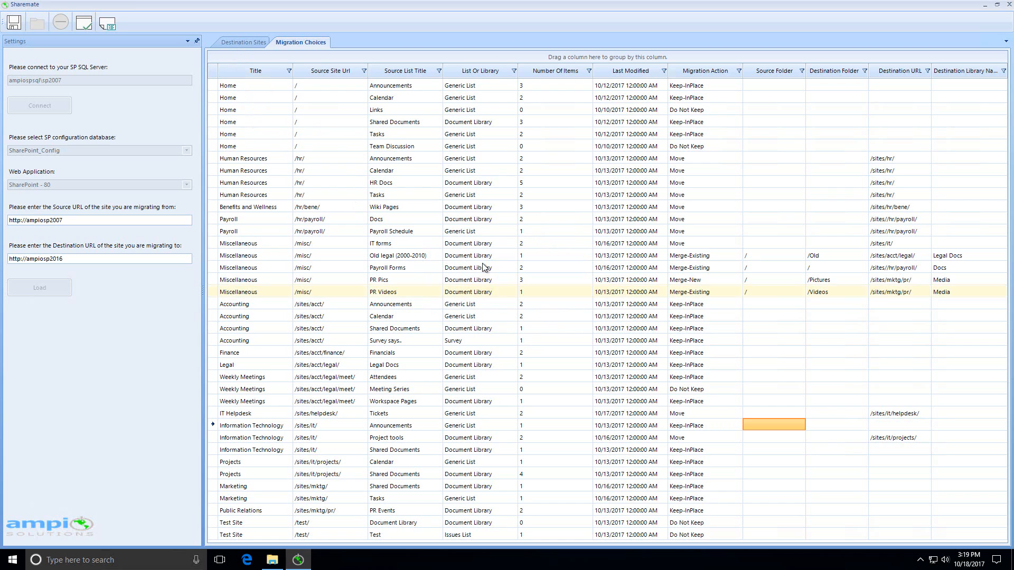
pyautogui.click(246, 39)
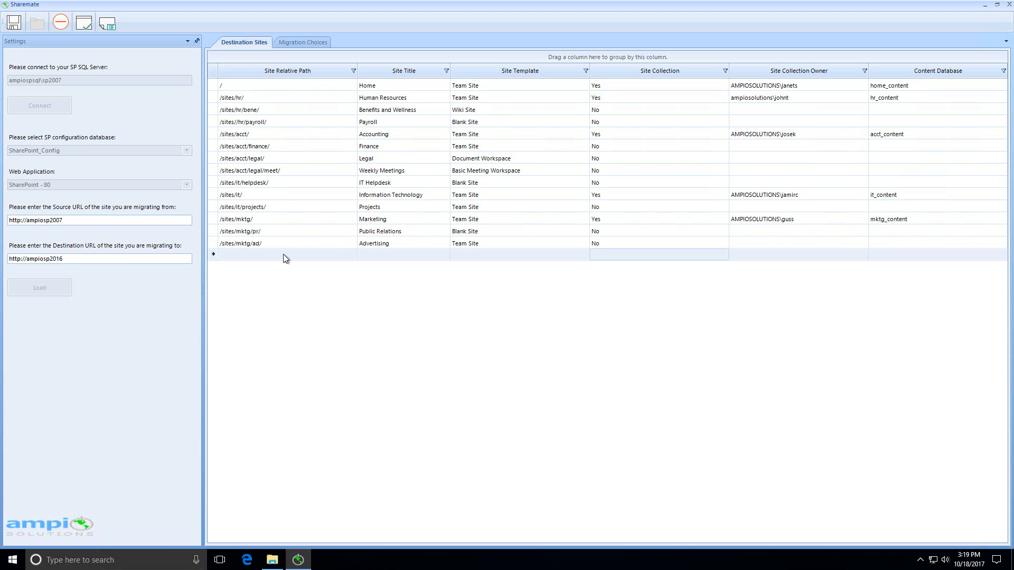
pyautogui.click(305, 42)
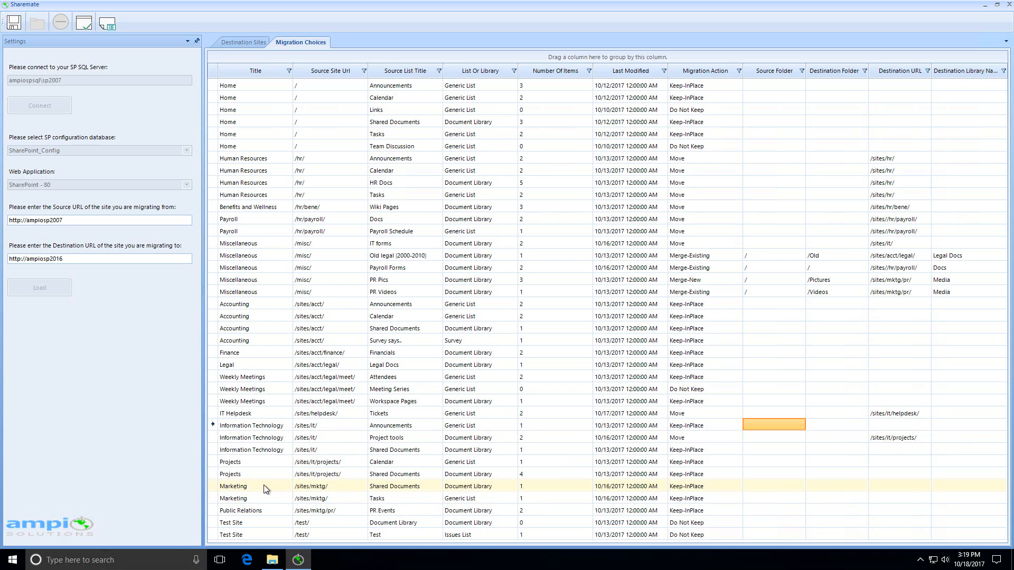
# Change the Marketing Shared Documents library to Move with destination URL /sites/mktg/ad/.
pyautogui.click(412, 486)
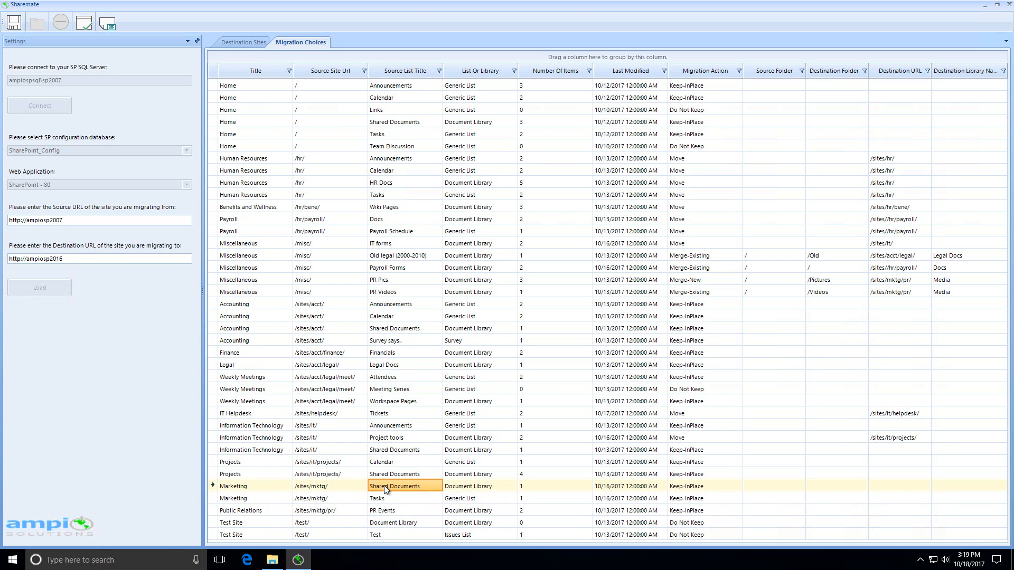
pyautogui.click(691, 486)
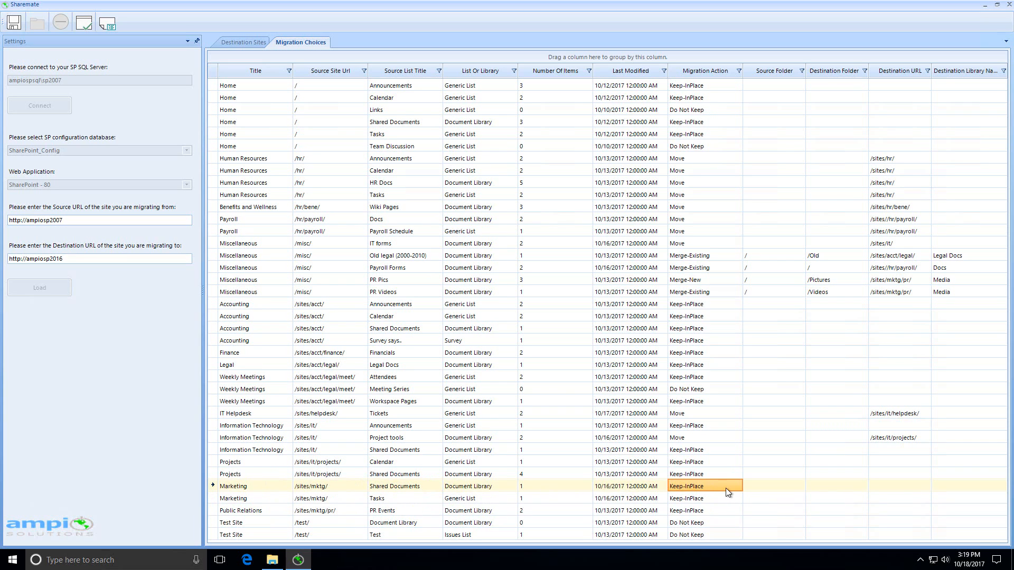
pyautogui.click(737, 485)
pyautogui.click(724, 505)
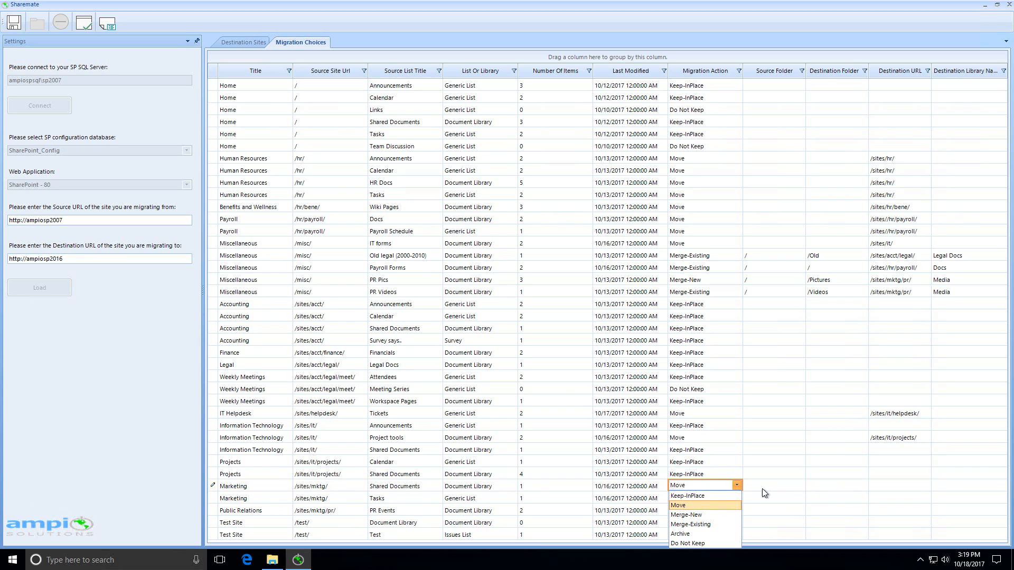
pyautogui.click(892, 483)
pyautogui.moveTo(926, 510); pyautogui.dragTo(926, 531)
pyautogui.click(892, 543)
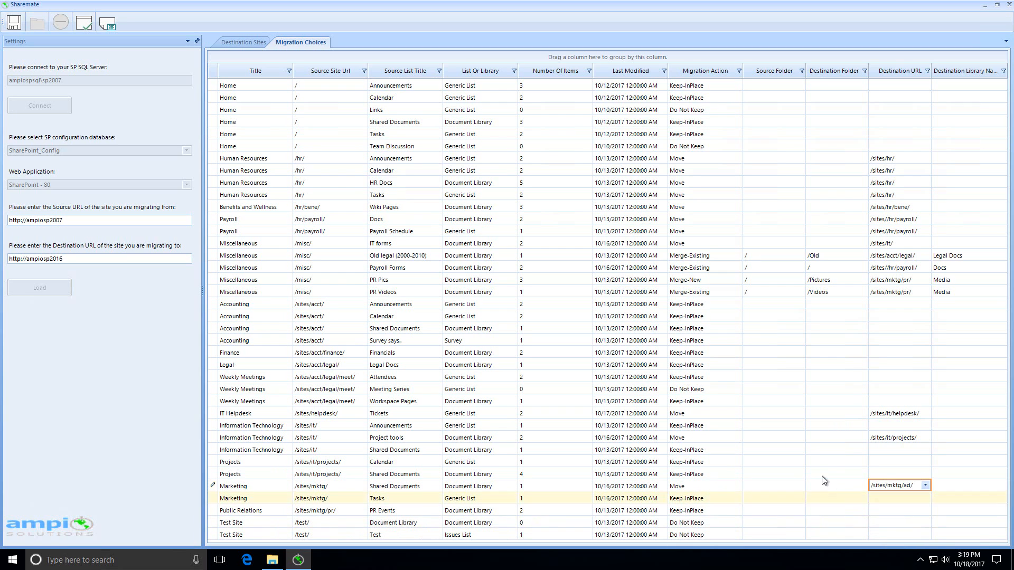
pyautogui.click(837, 461)
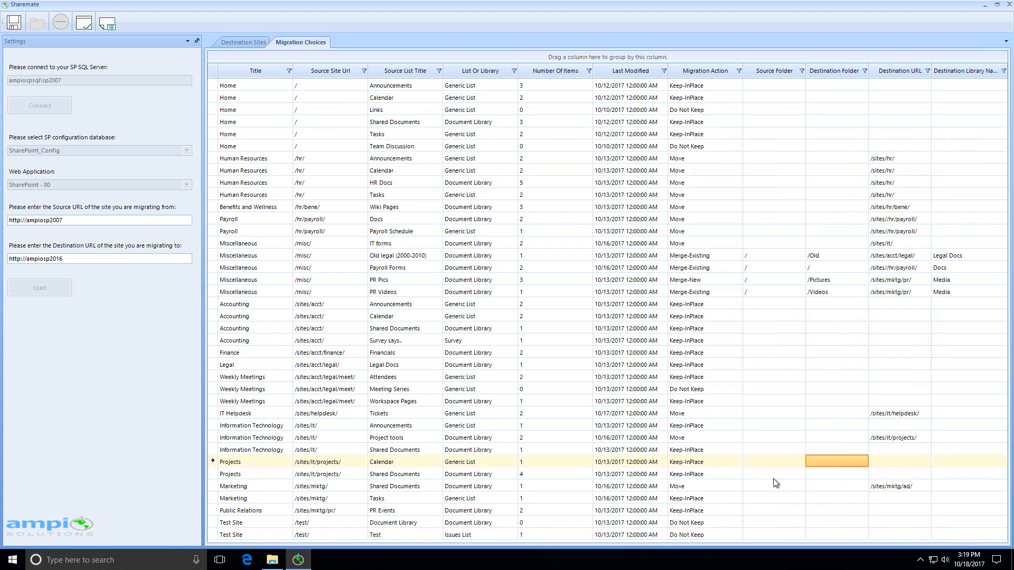
# Revalidate the migration plan with the updated Marketing Shared Documents destination.
pyautogui.click(89, 26)
pyautogui.click(511, 297)
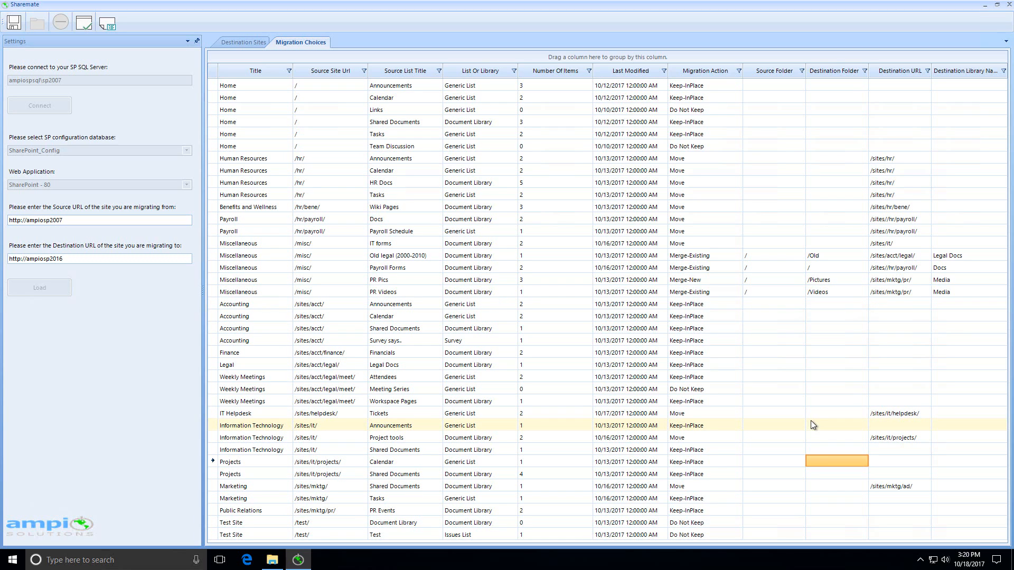
pyautogui.click(825, 441)
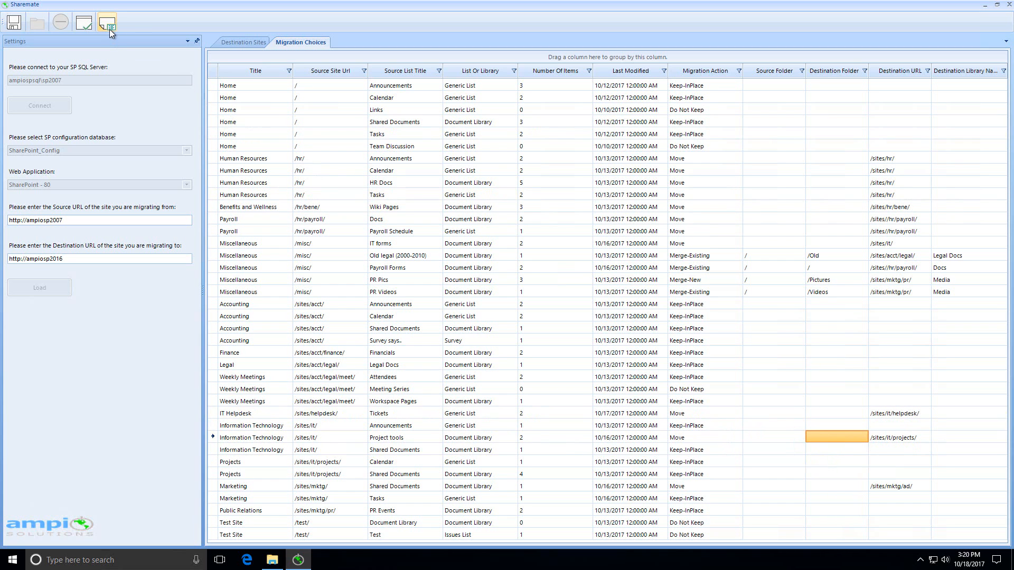
# Generate the PowerShell migration script and save it in the Documents folder as "demo script".
pyautogui.click(260, 41)
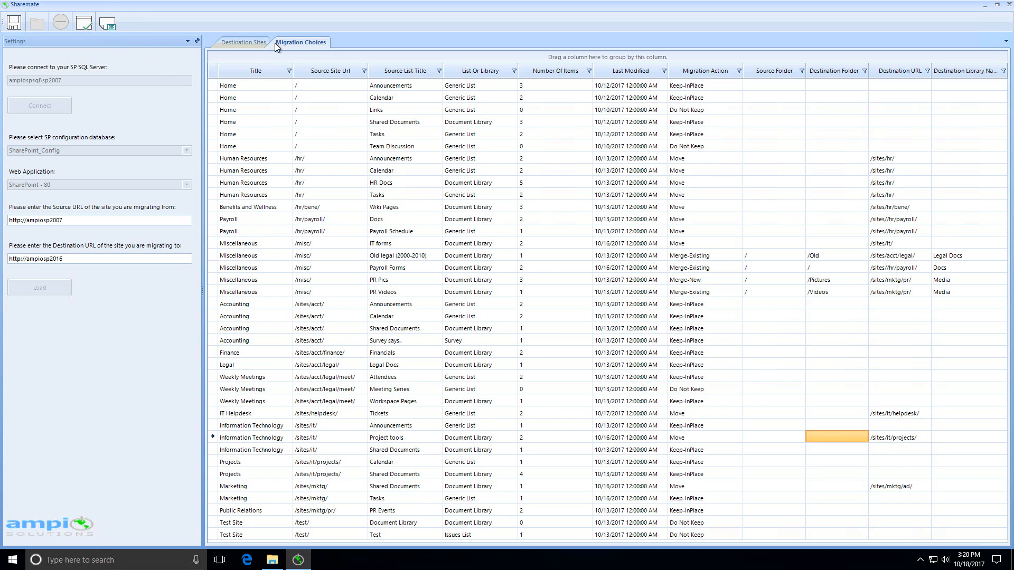
pyautogui.click(279, 42)
pyautogui.click(117, 30)
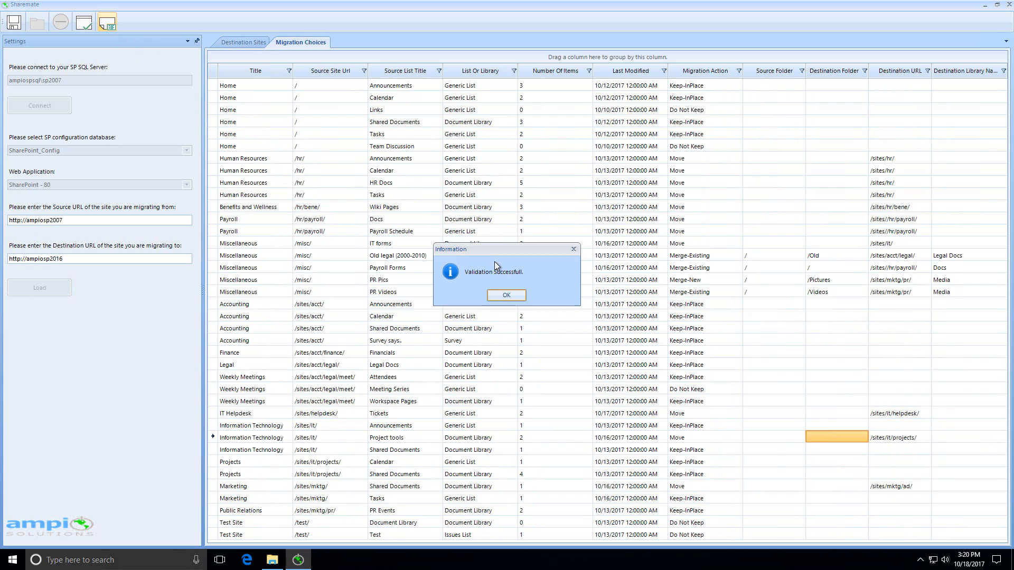
pyautogui.click(511, 296)
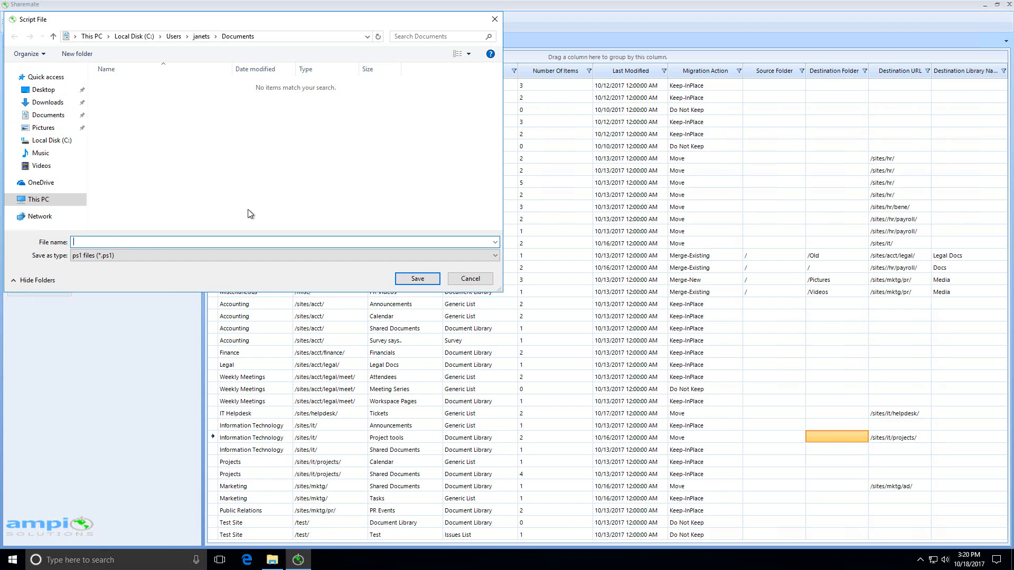
pyautogui.write('demo script')
pyautogui.click(417, 278)
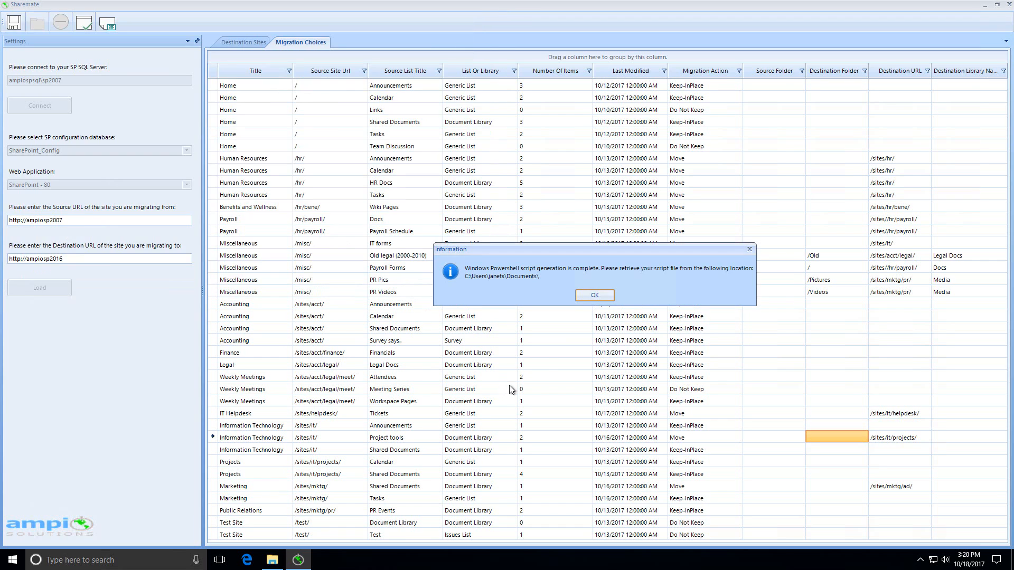
pyautogui.click(590, 295)
# Switch to File Explorer, open "demo scriptScript_SHAREPOINT - 80" from Documents and examine its site creation, connection and Copy-List commands.
pyautogui.click(272, 560)
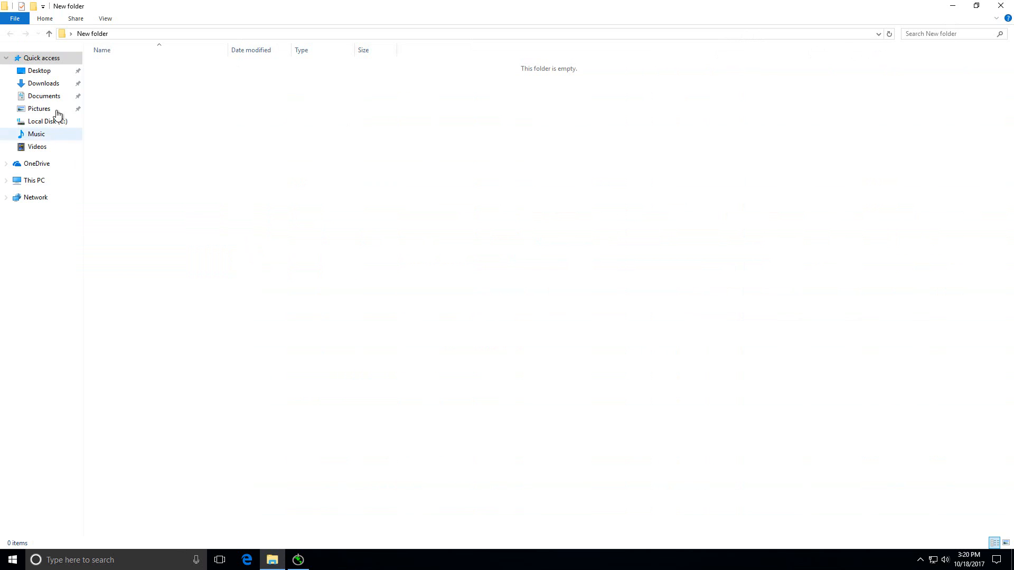
pyautogui.click(45, 96)
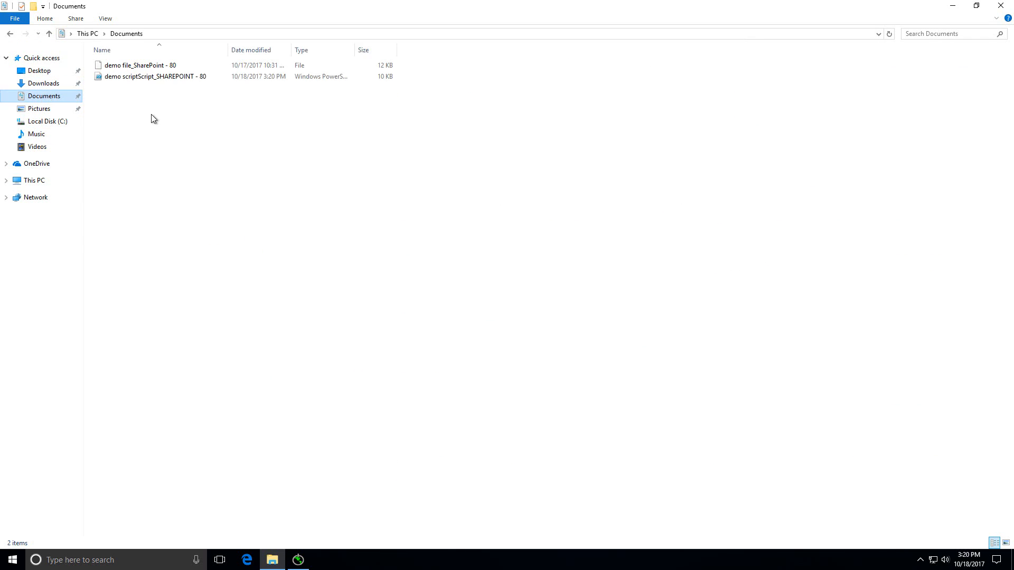
pyautogui.click(144, 78)
pyautogui.doubleClick(143, 78)
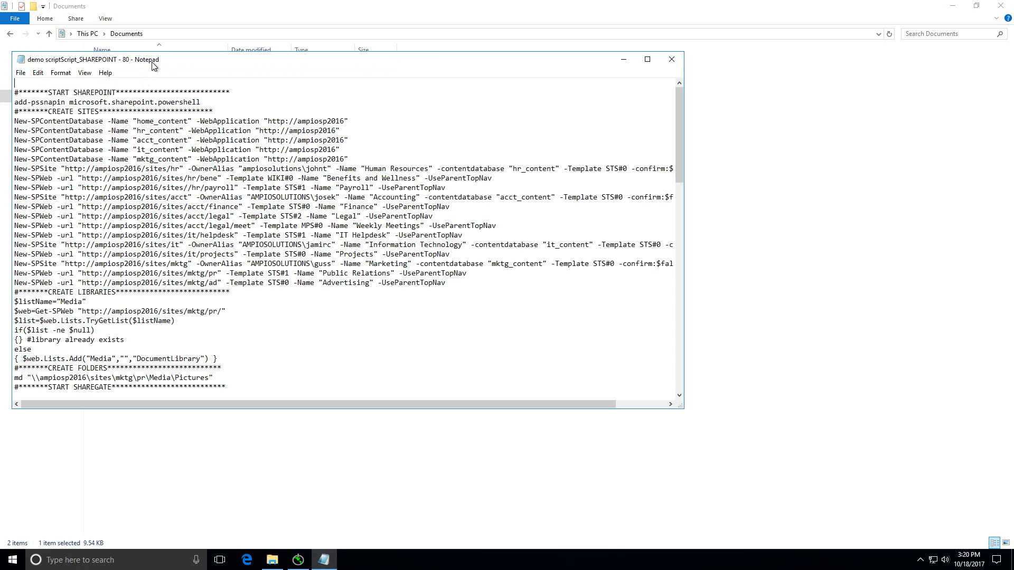
pyautogui.doubleClick(153, 61)
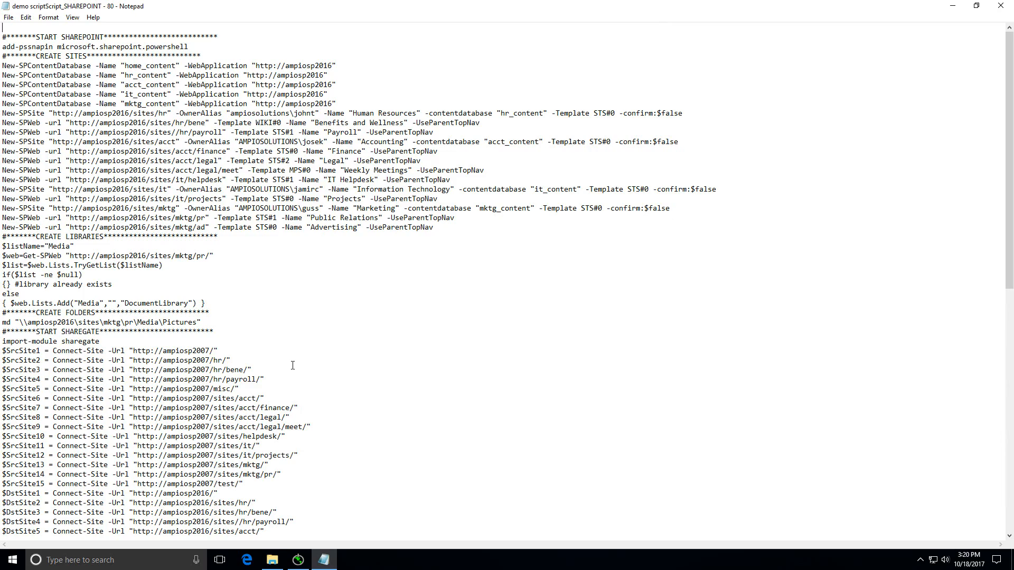
pyautogui.scroll(-10, 283, 365)
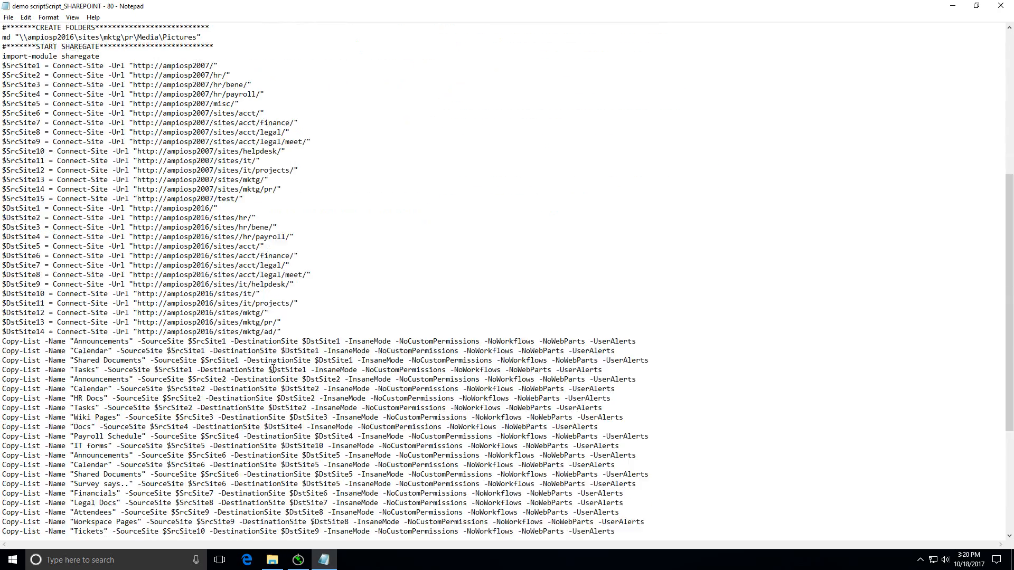
pyautogui.scroll(-7, 273, 369)
pyautogui.scroll(6, 271, 369)
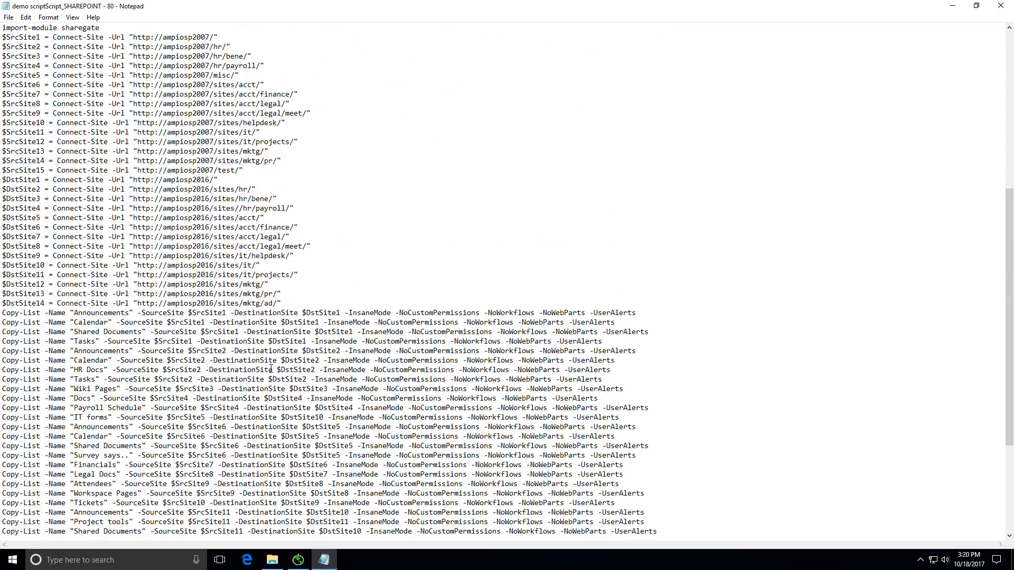
pyautogui.scroll(11, 271, 369)
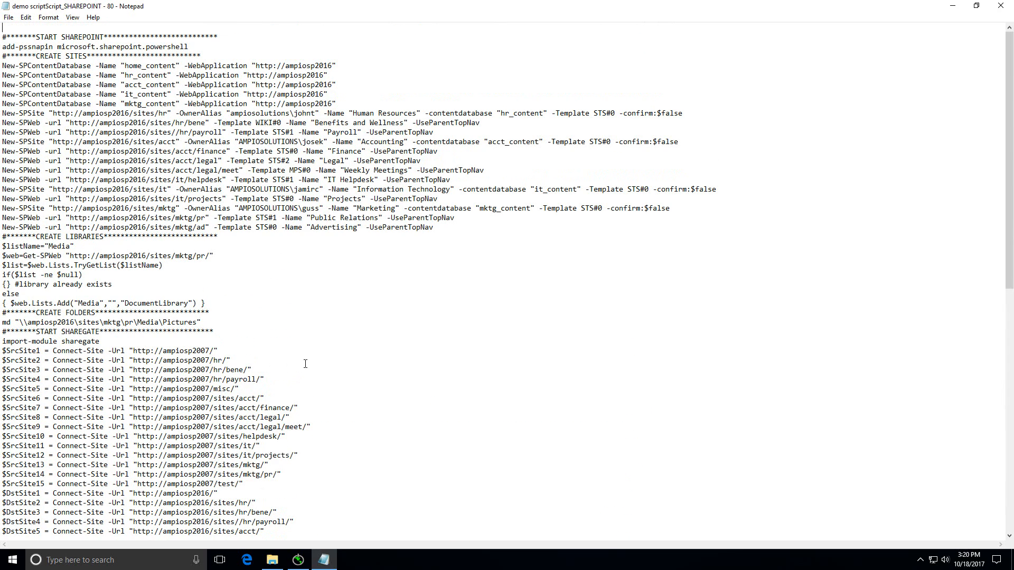